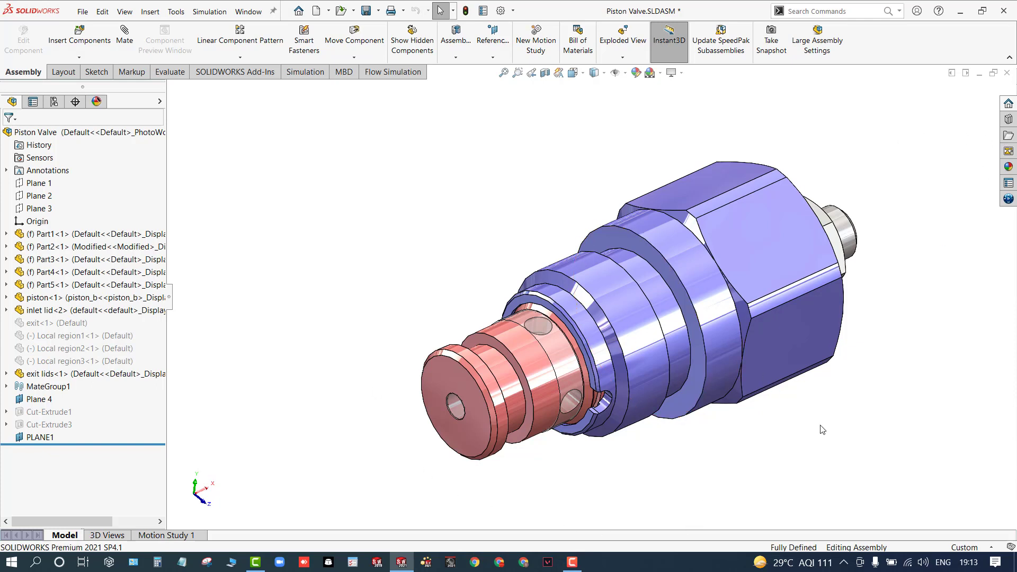
# Start a new Flow Simulation project with the wizard and name it Piston Study.
pyautogui.scroll(-2, 822, 430)
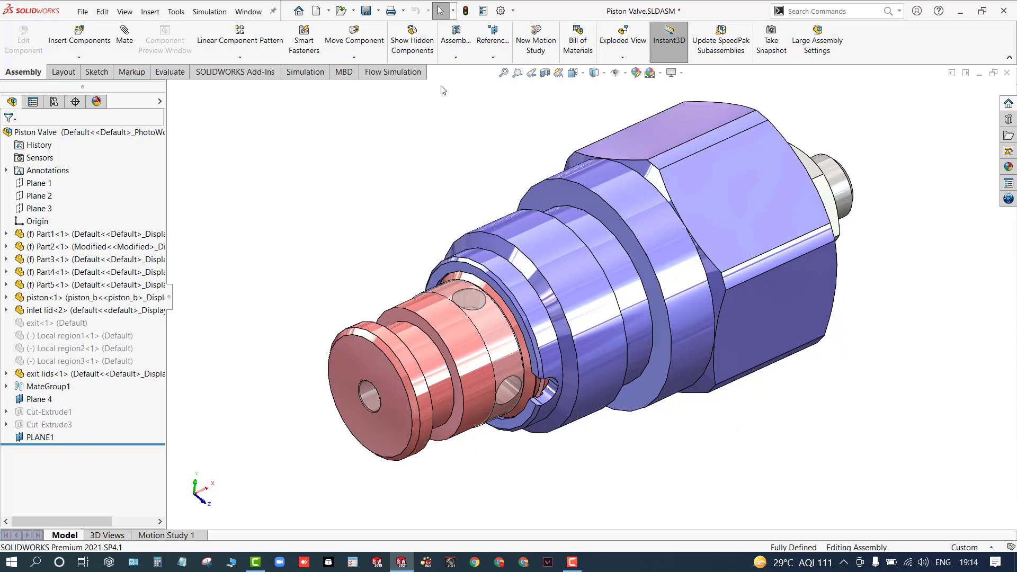
pyautogui.click(393, 72)
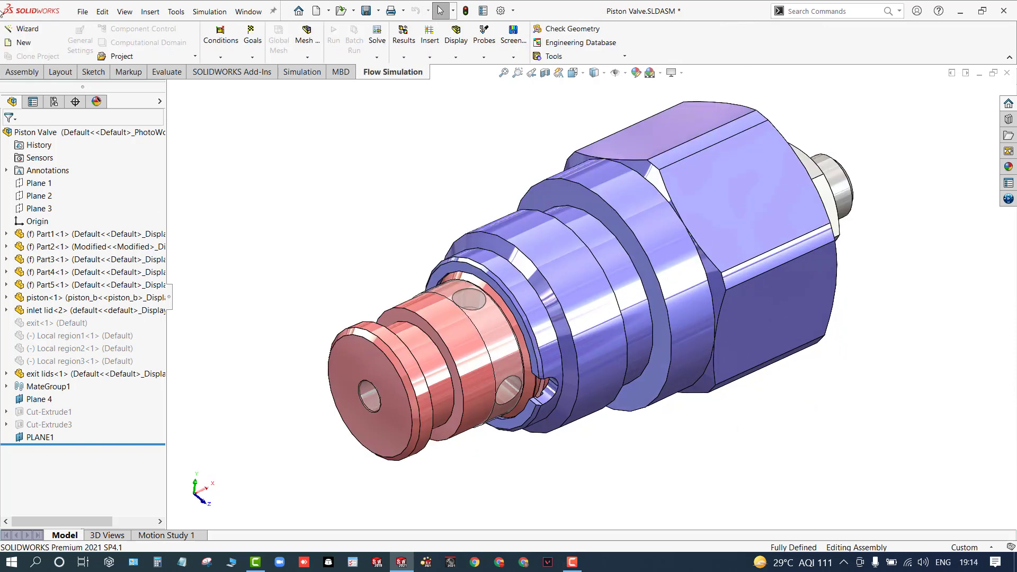
pyautogui.click(24, 28)
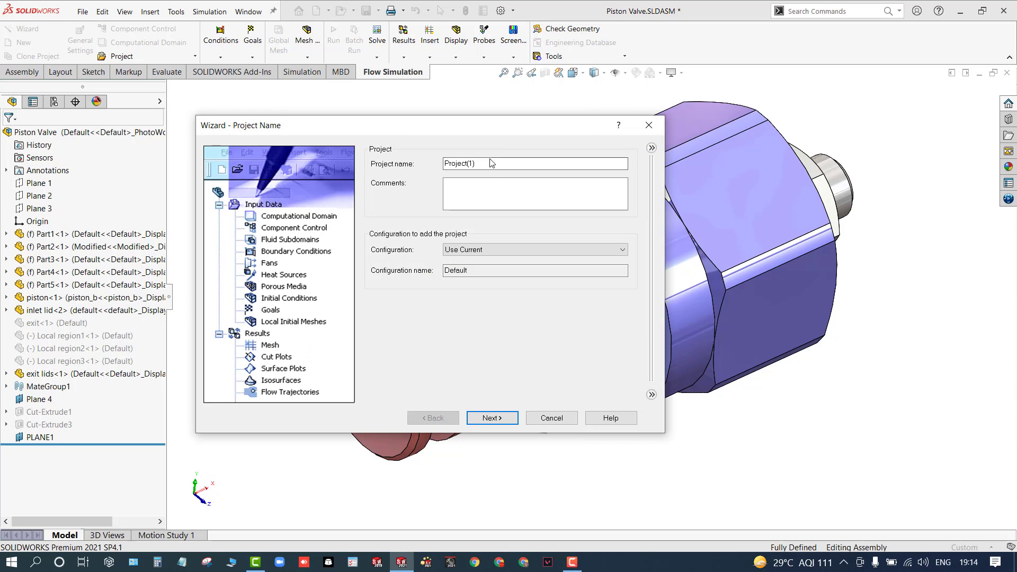
pyautogui.moveTo(488, 163); pyautogui.dragTo(449, 165)
pyautogui.write('Piston Study')
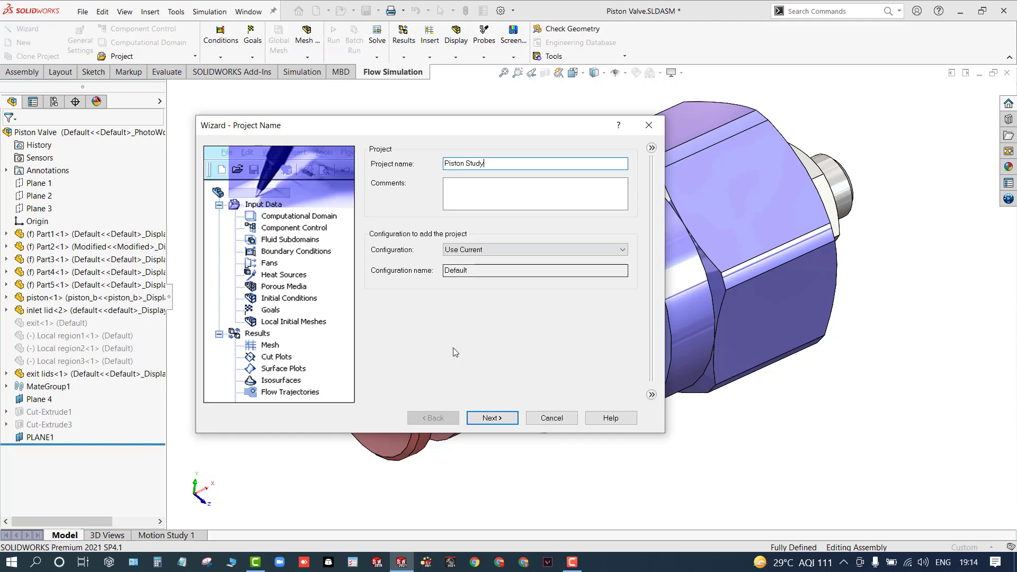
pyautogui.click(492, 418)
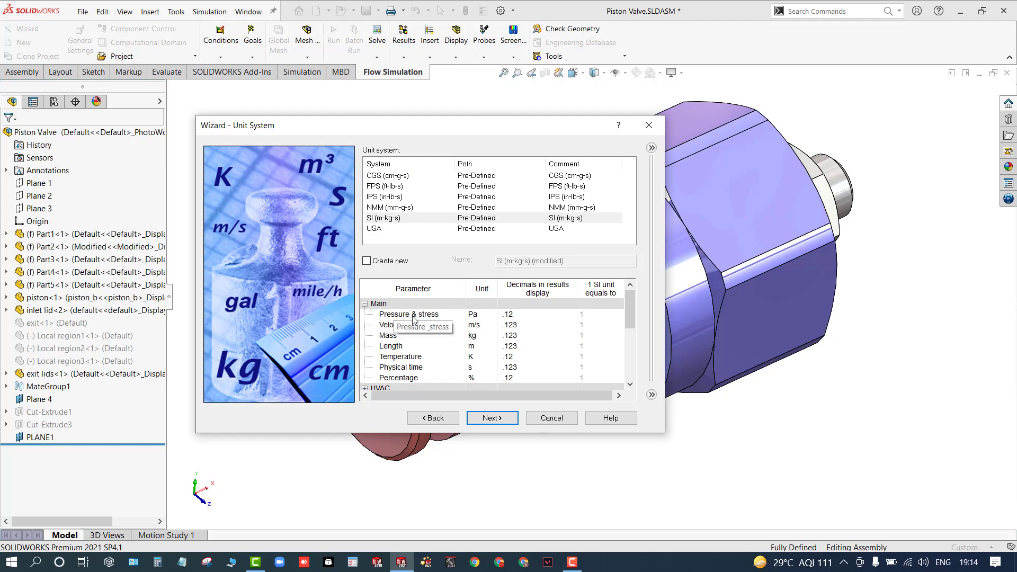
# Keep the SI unit system but set the pressure and stress unit to bar.
pyautogui.click(487, 316)
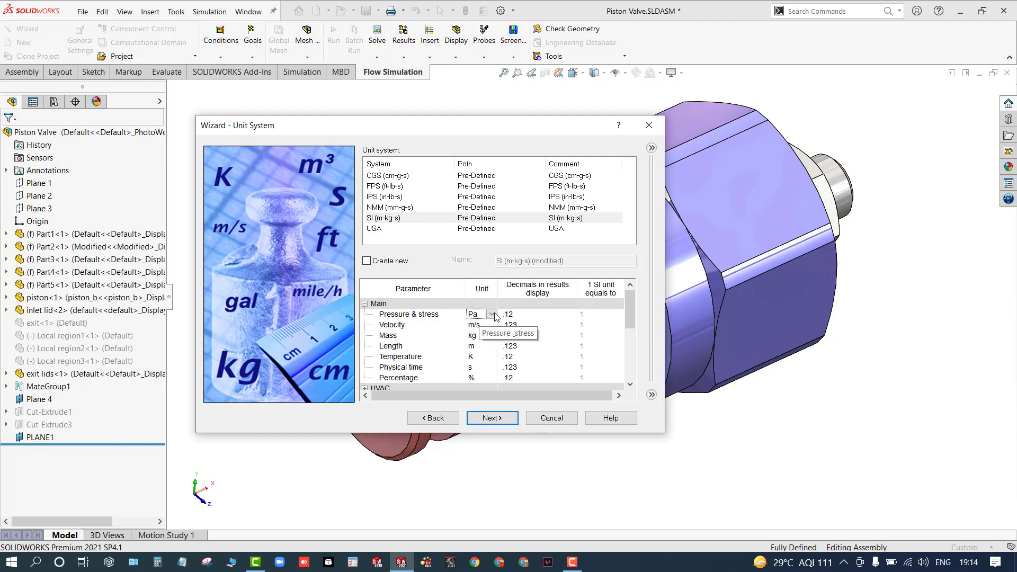
pyautogui.click(493, 315)
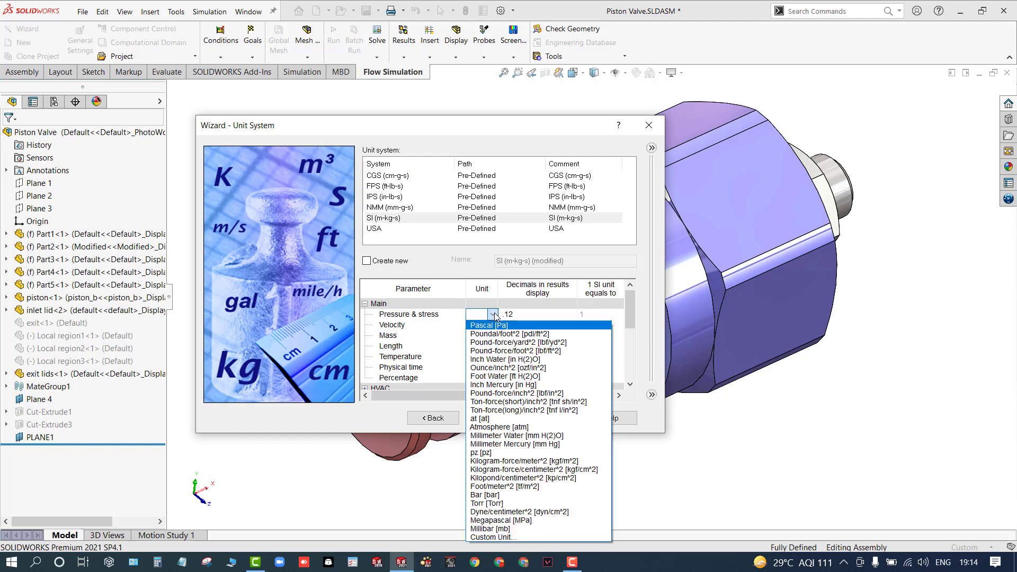
pyautogui.click(494, 497)
pyautogui.click(493, 418)
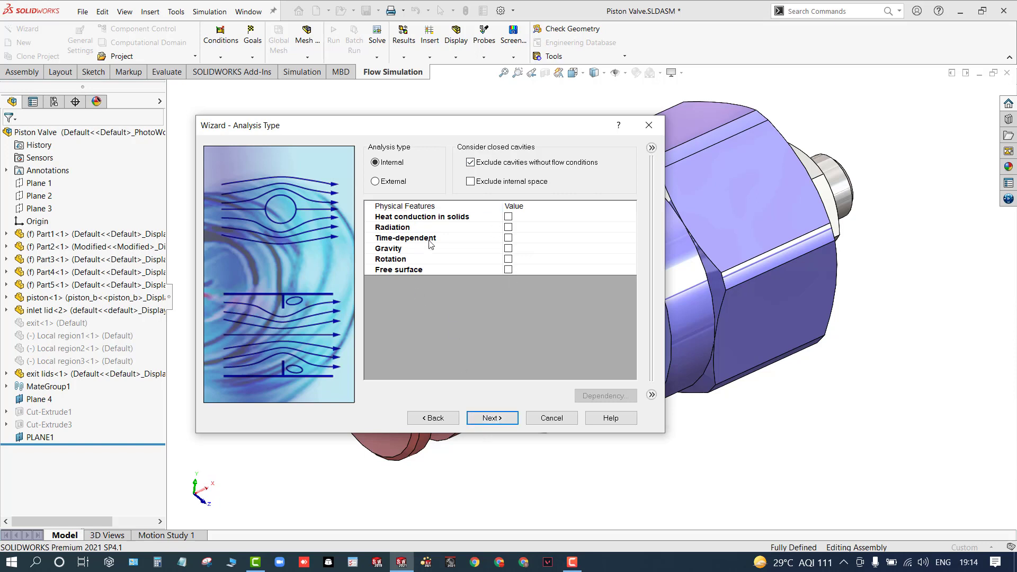
# Accept the internal analysis type without extra physical features and add the liquid Water as the default project fluid.
pyautogui.click(491, 418)
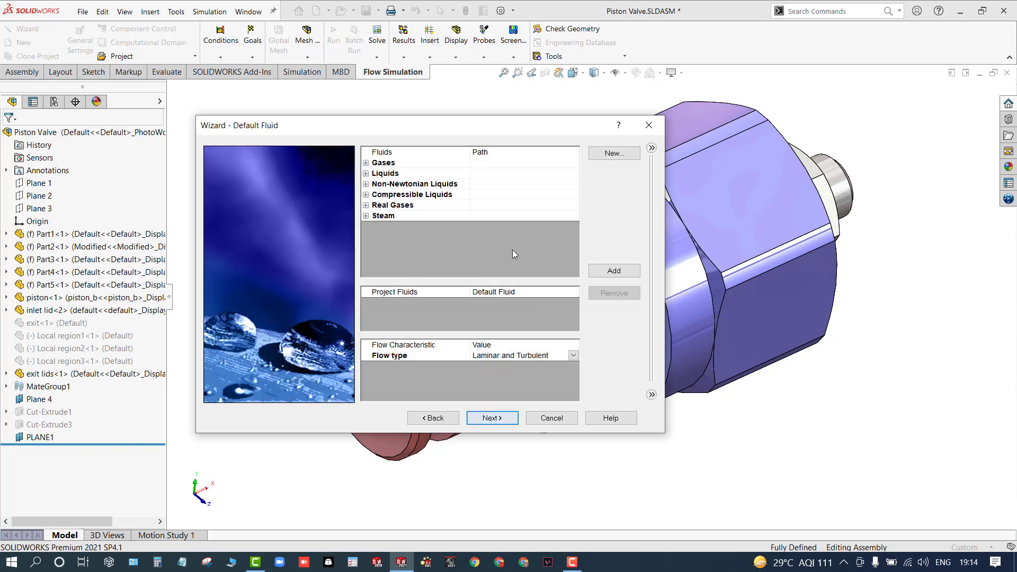
pyautogui.click(365, 173)
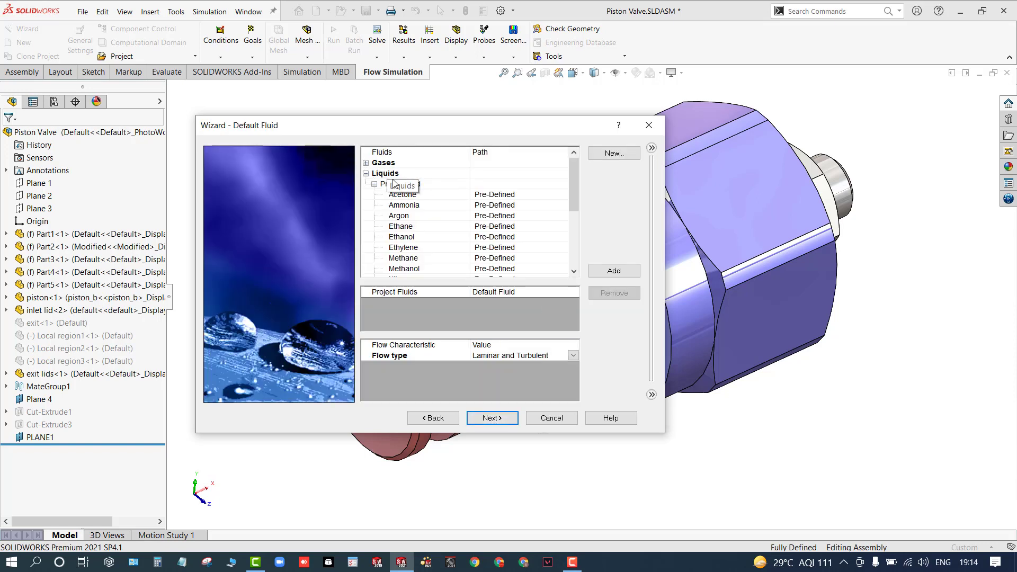
pyautogui.scroll(-3, 414, 239)
pyautogui.click(407, 227)
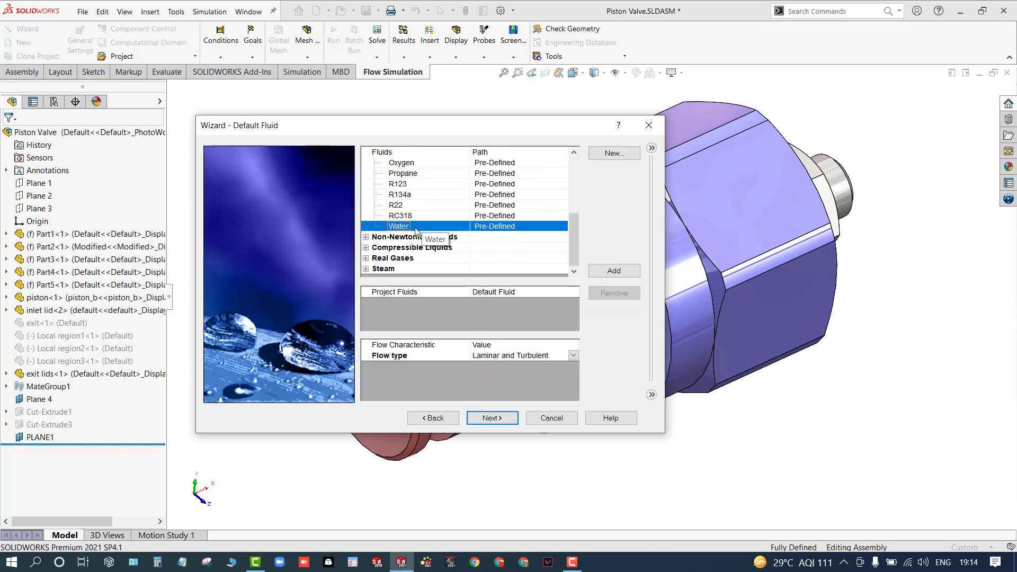
pyautogui.doubleClick(413, 228)
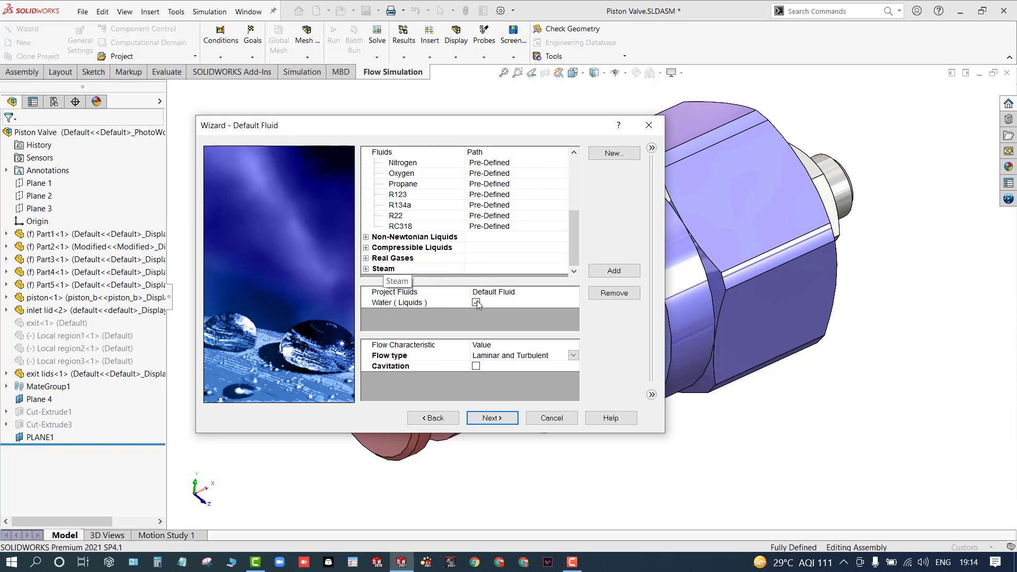
# Accept the default wall conditions and initial conditions and finish creating the project.
pyautogui.click(493, 419)
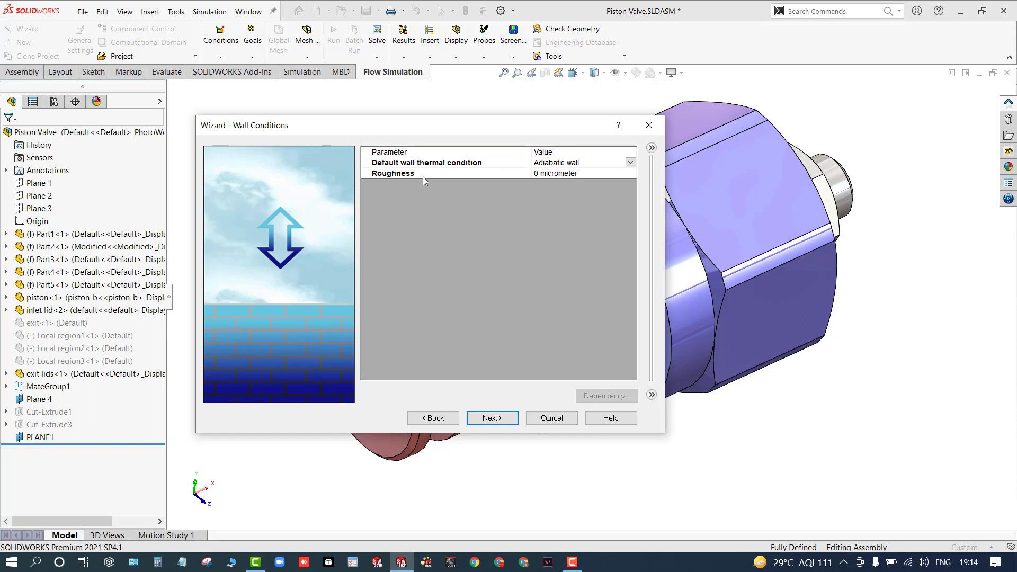
pyautogui.click(492, 418)
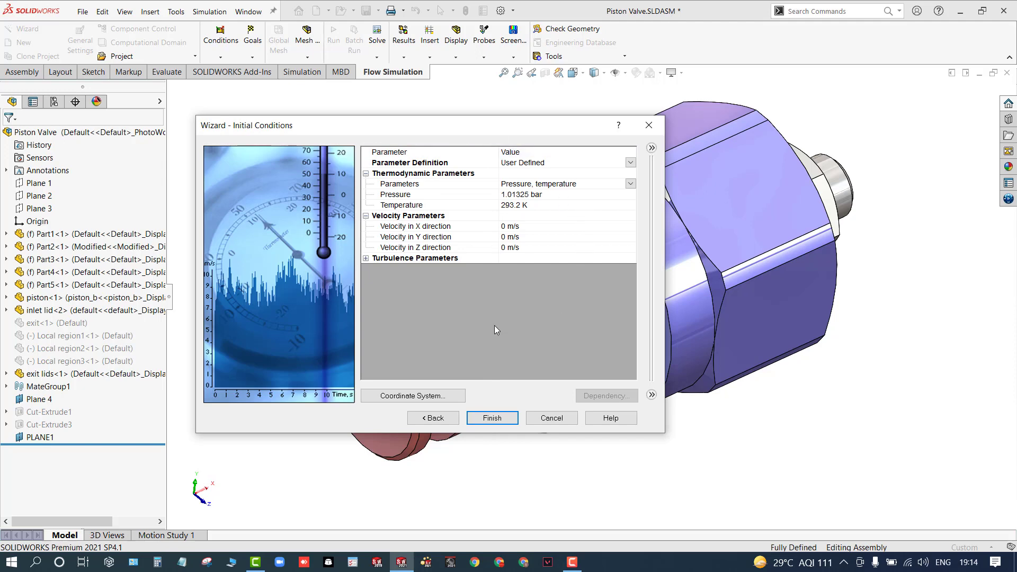
pyautogui.click(514, 419)
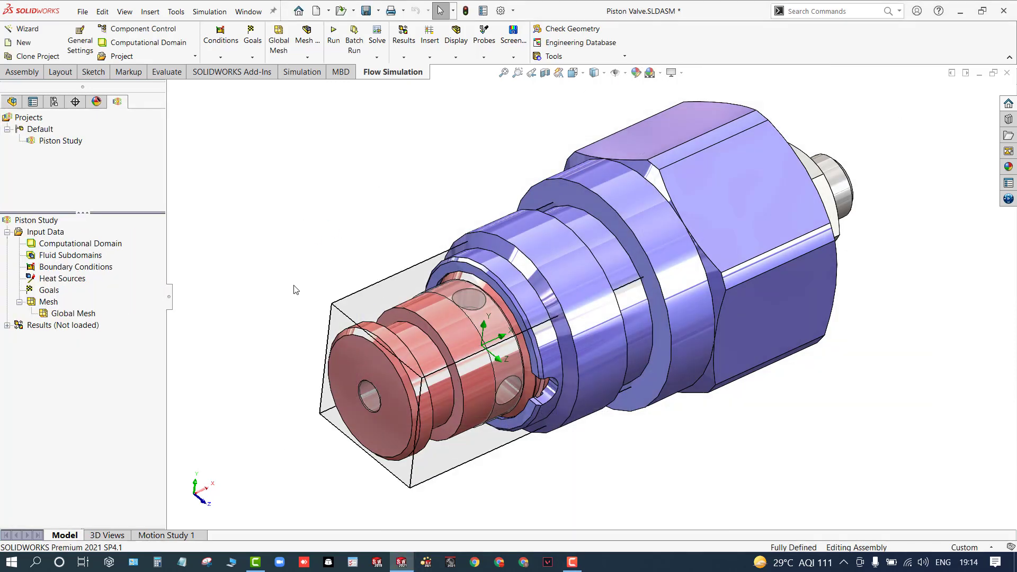
# Create a planar section view of the valve through Plane 1 with zero offset.
pyautogui.moveTo(296, 290); pyautogui.dragTo(297, 238, button='middle')
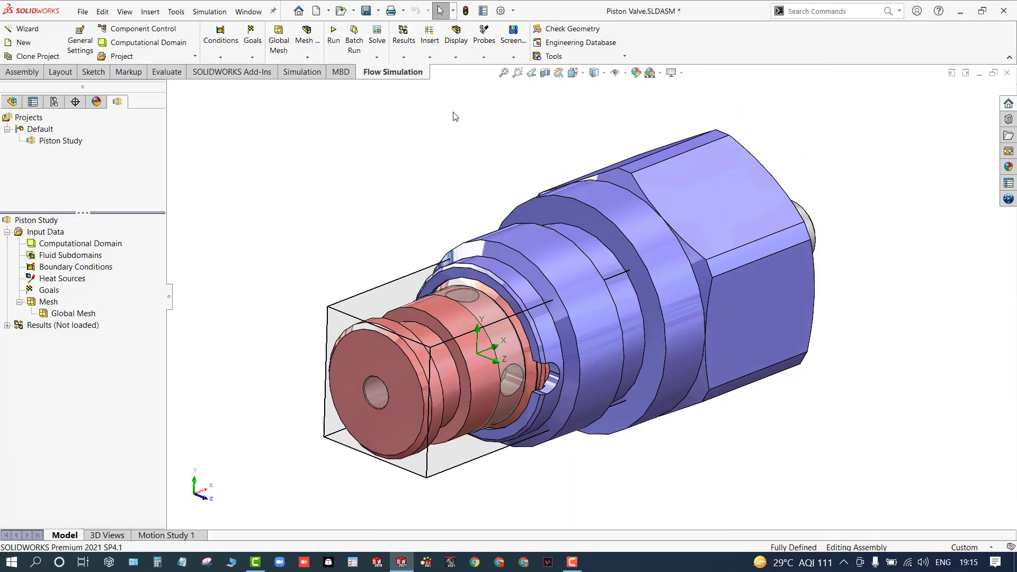
pyautogui.click(546, 72)
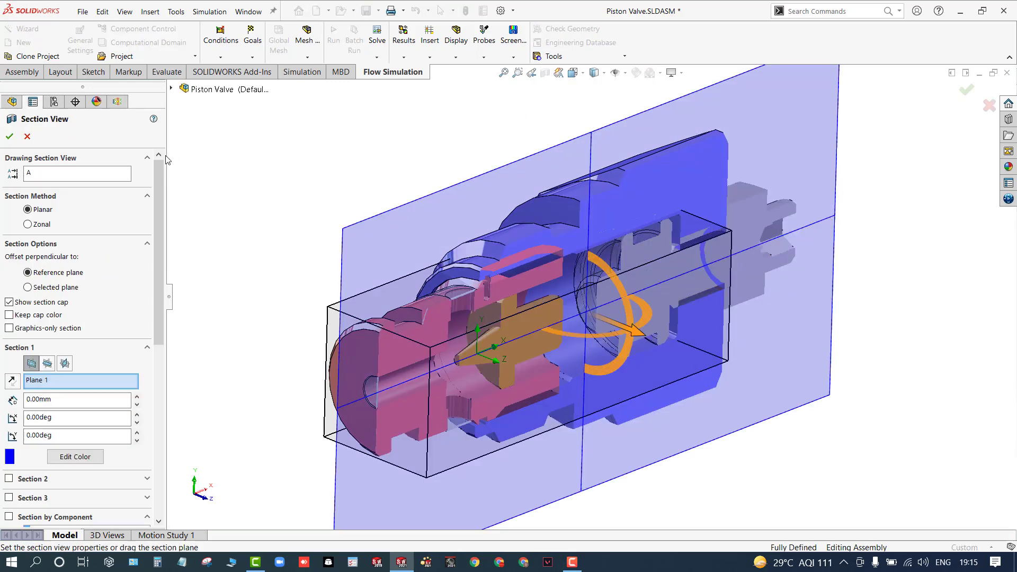
pyautogui.click(10, 137)
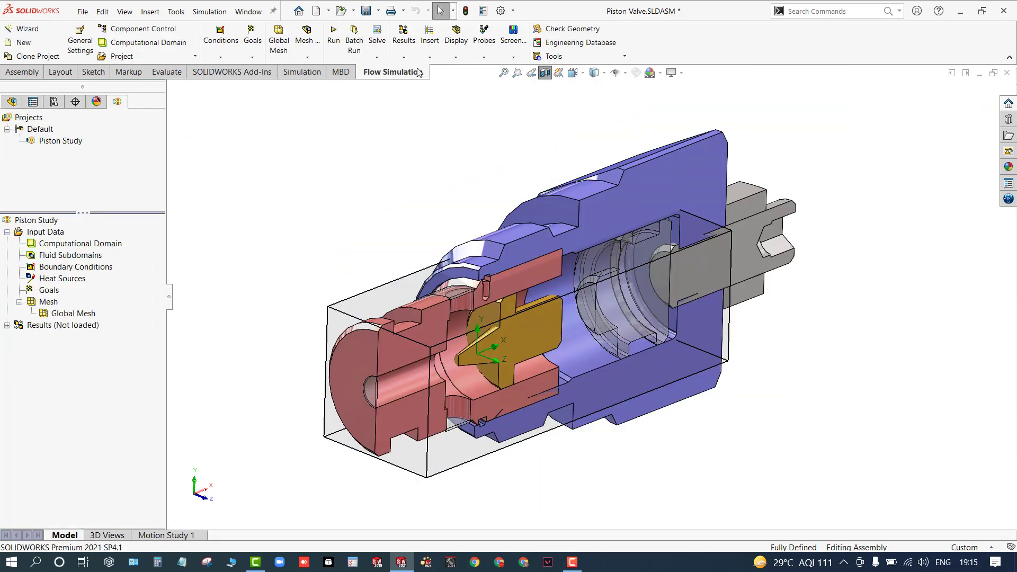
# Set the Flow Simulation model transparency to about 0.72.
pyautogui.click(457, 57)
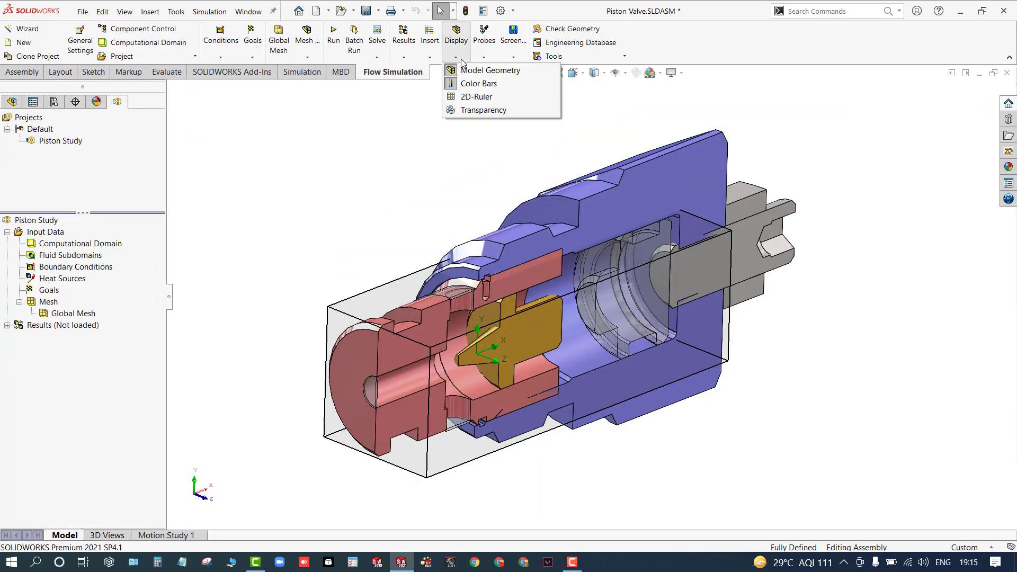
pyautogui.click(470, 113)
pyautogui.moveTo(499, 287); pyautogui.dragTo(519, 288)
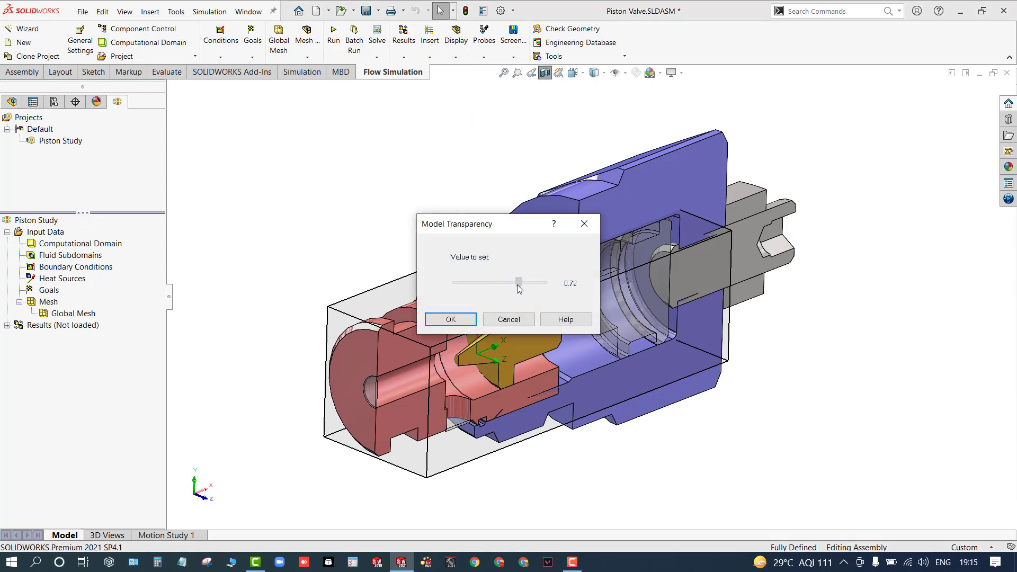
pyautogui.click(473, 320)
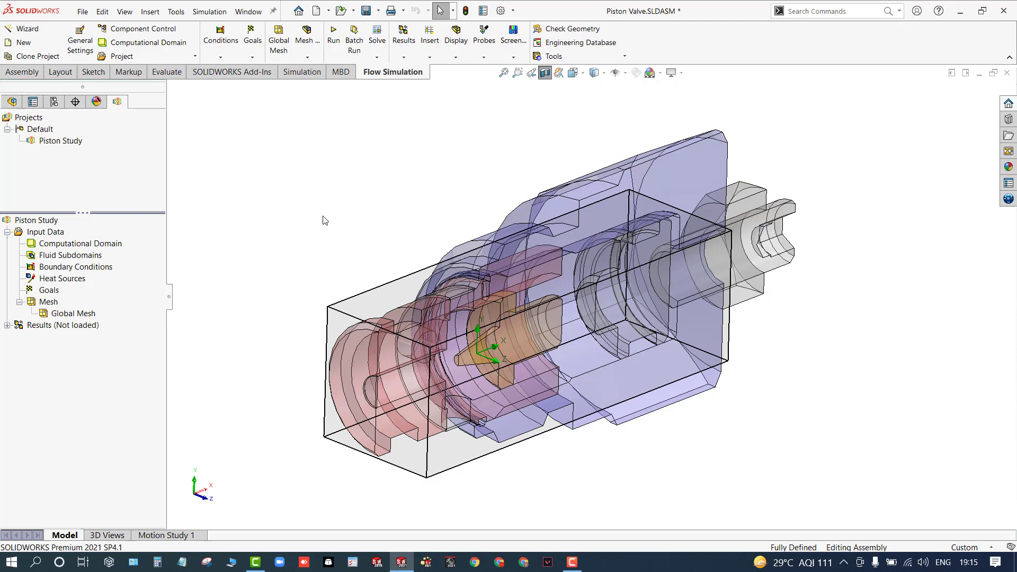
# Remove the model transparency so all valve components are displayed opaque.
pyautogui.moveTo(380, 233); pyautogui.dragTo(455, 228, button='middle')
pyautogui.click(456, 38)
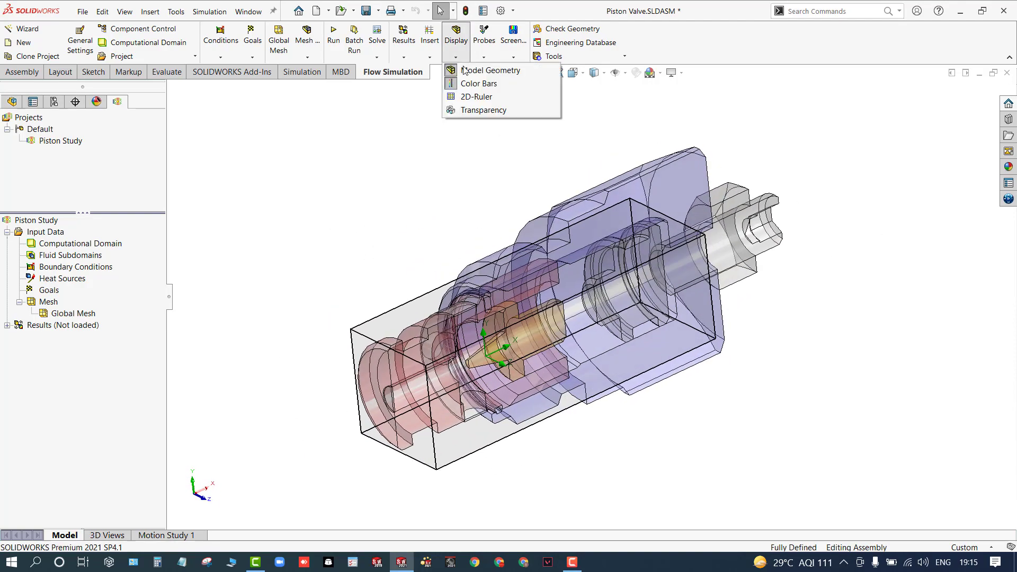
pyautogui.click(462, 109)
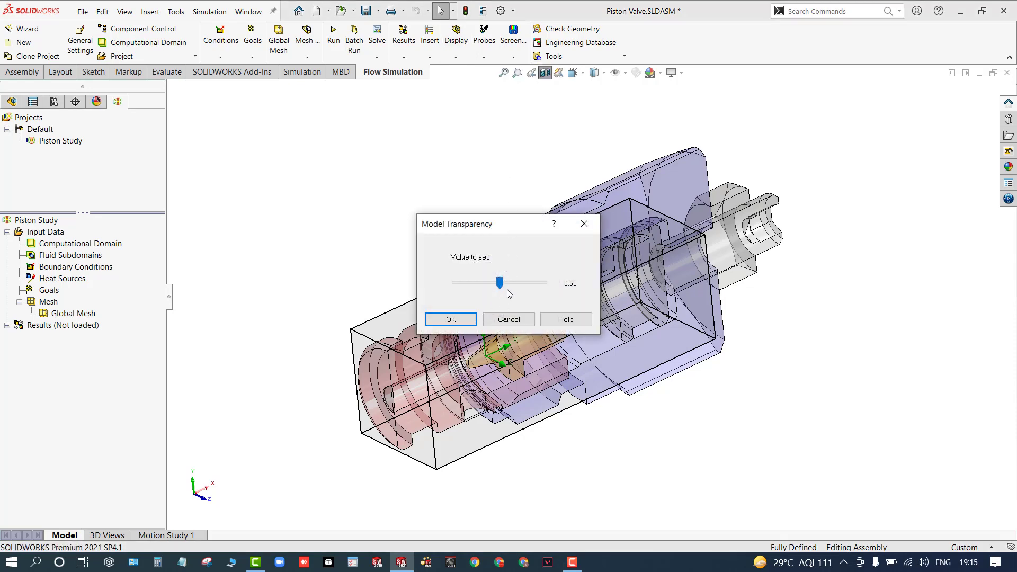
pyautogui.moveTo(499, 283); pyautogui.dragTo(455, 285)
pyautogui.click(450, 319)
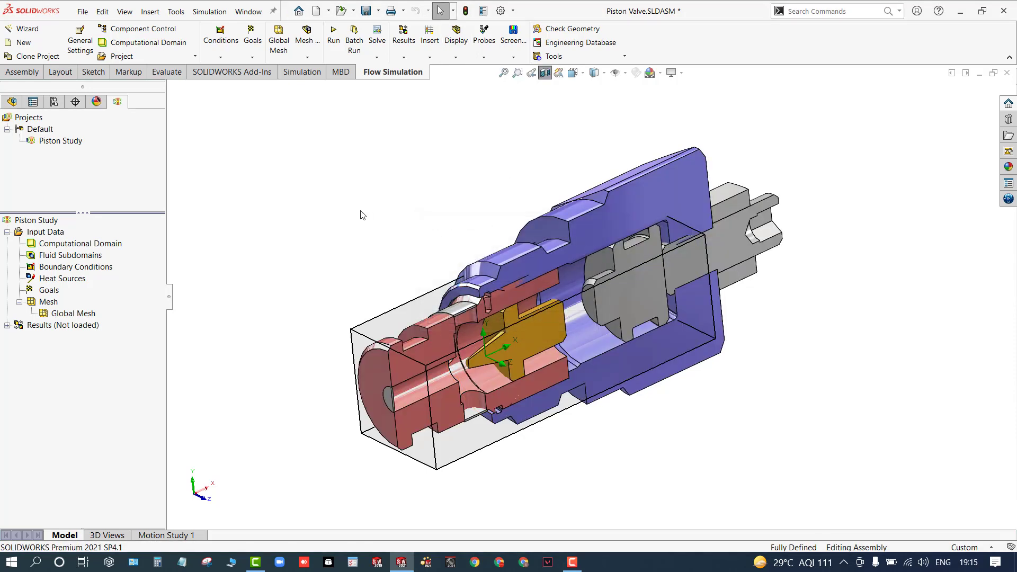
pyautogui.moveTo(394, 259)
pyautogui.mouseDown(button='middle')
pyautogui.moveTo(443, 234)
pyautogui.moveTo(382, 226)
pyautogui.moveTo(404, 252)
pyautogui.mouseUp(button='middle')
pyautogui.moveTo(549, 403); pyautogui.dragTo(546, 278, button='middle')
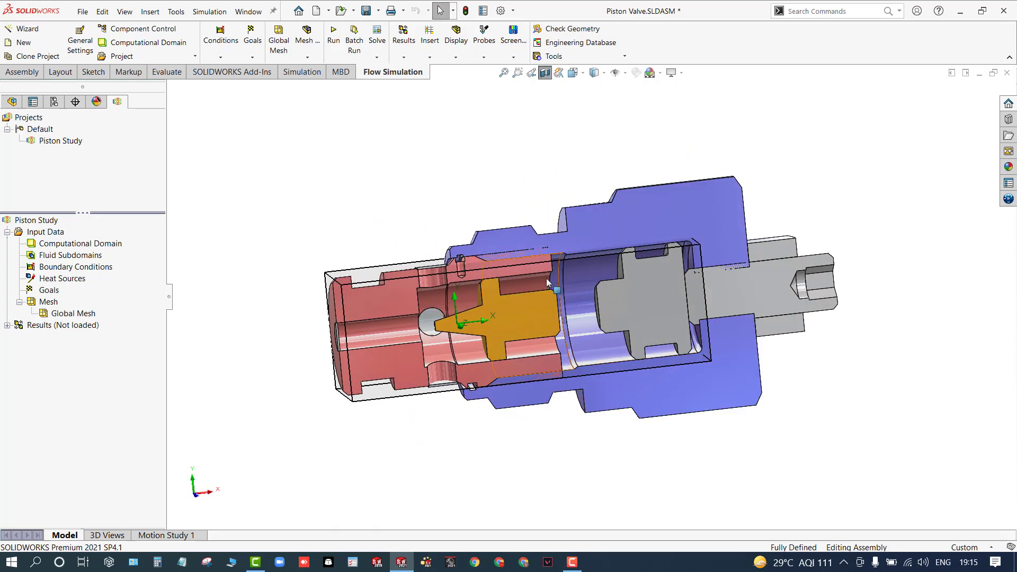
pyautogui.click(503, 309)
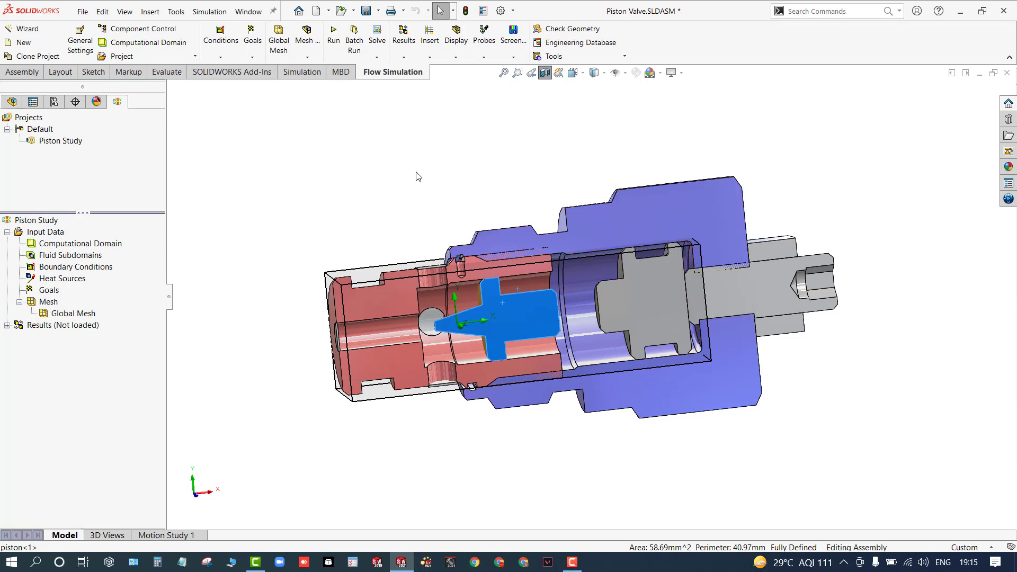
pyautogui.moveTo(418, 176); pyautogui.dragTo(420, 206, button='middle')
pyautogui.click(189, 207)
# Edit the computational domain and shrink its X maximum to about 0.0045 m, ending the box at the piston.
pyautogui.click(86, 245)
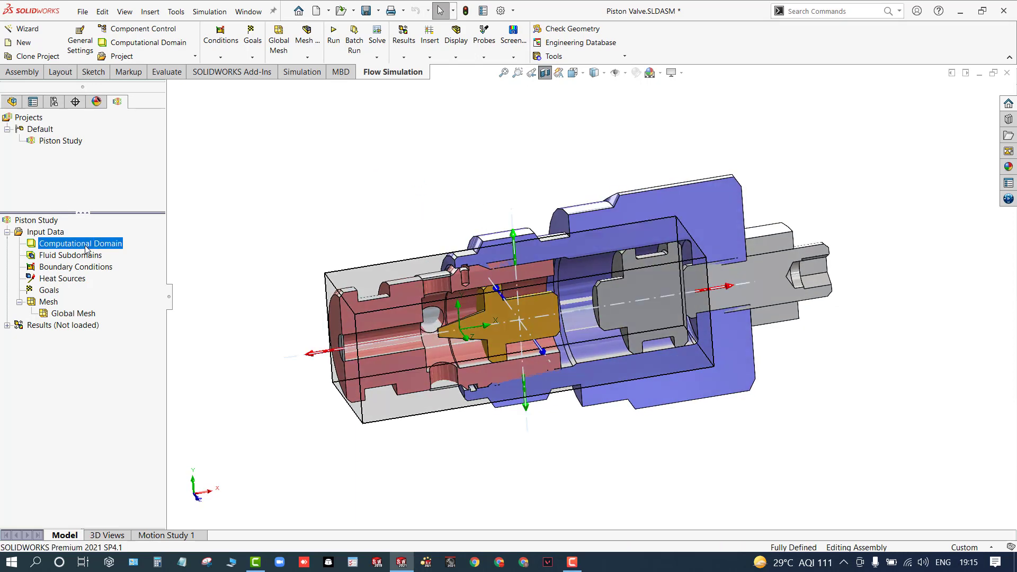
pyautogui.rightClick(87, 248)
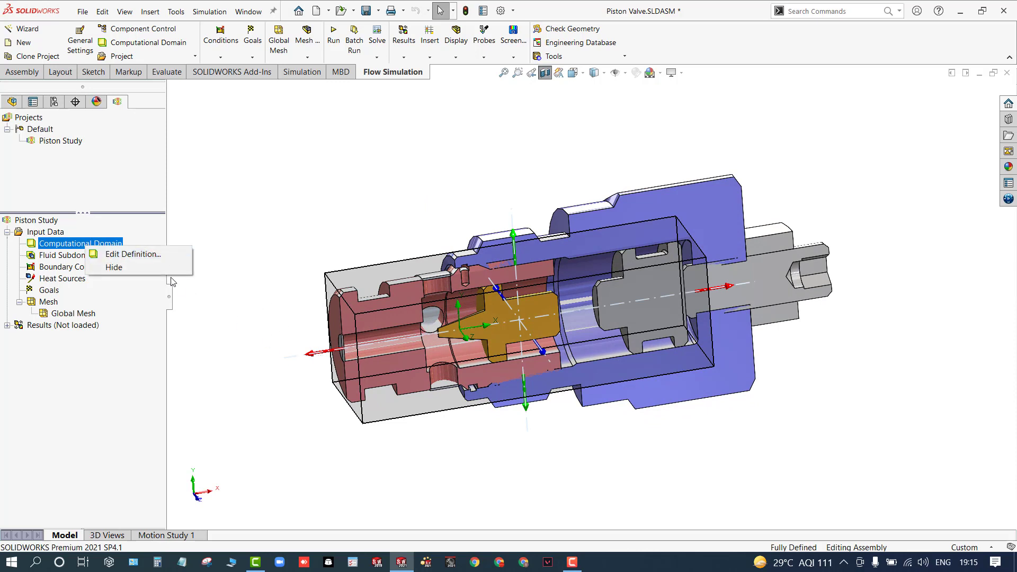
pyautogui.click(134, 254)
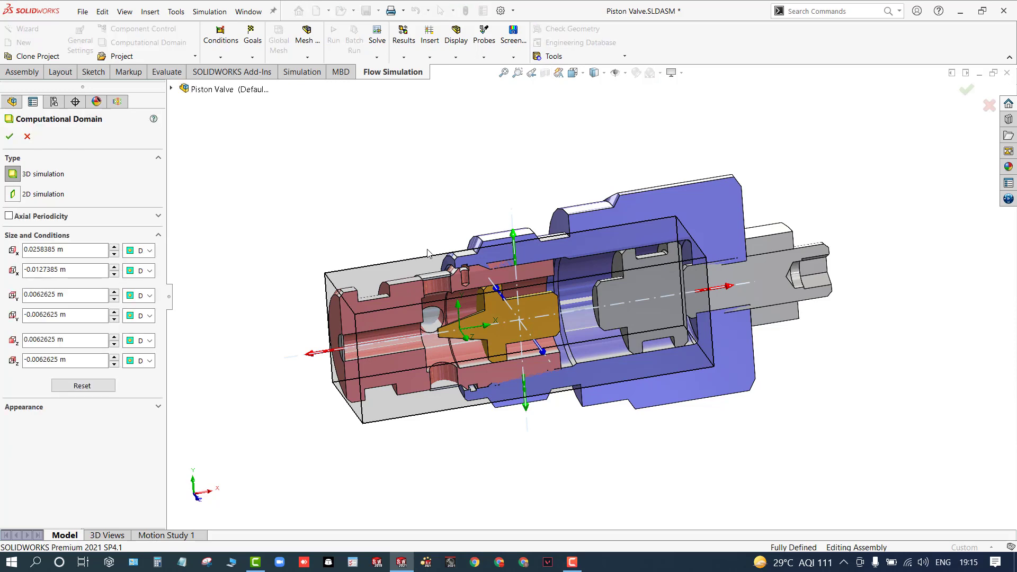
pyautogui.click(139, 271)
pyautogui.click(298, 234)
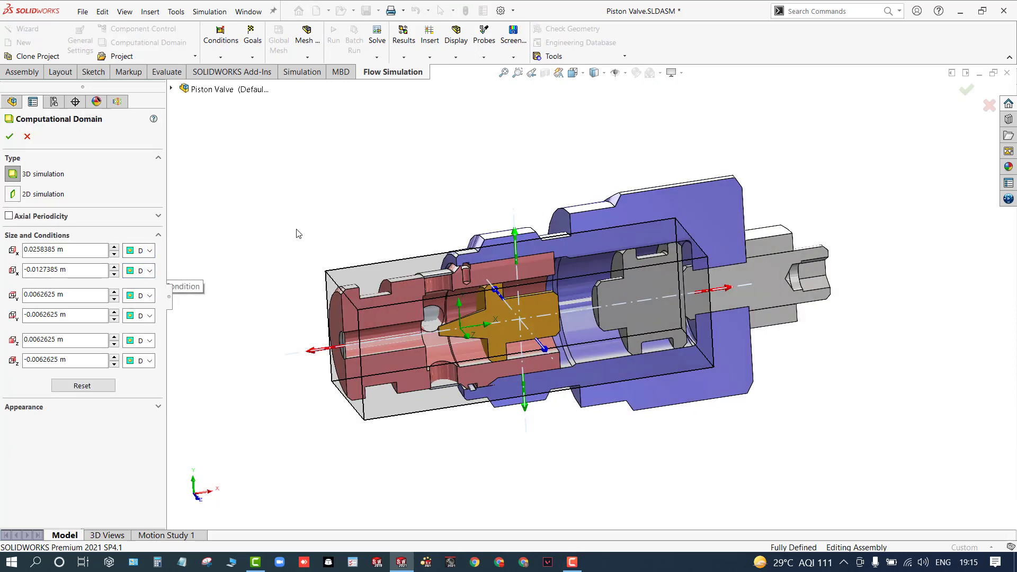
pyautogui.moveTo(298, 233); pyautogui.dragTo(367, 230, button='middle')
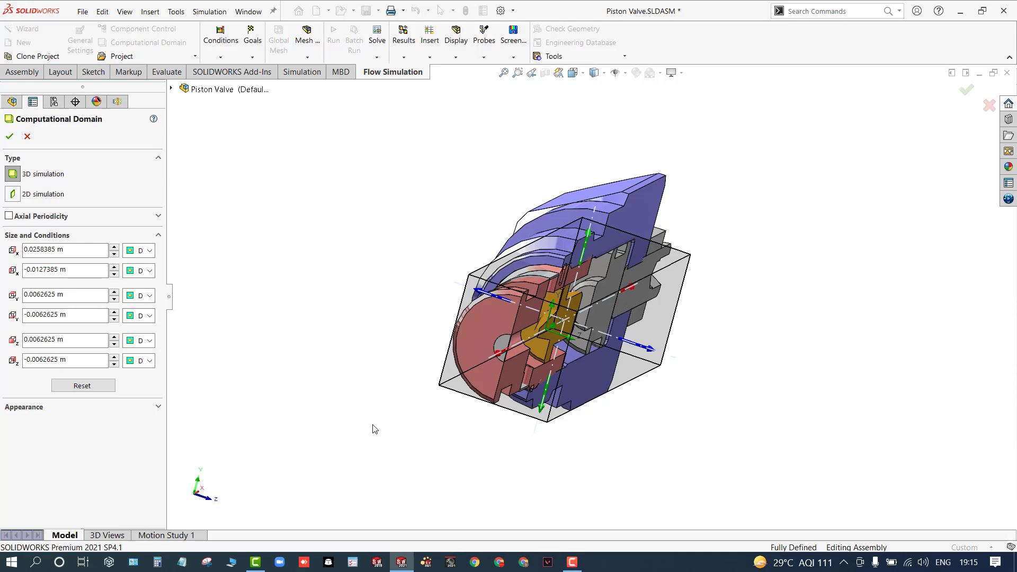
pyautogui.moveTo(374, 427); pyautogui.dragTo(292, 405, button='middle')
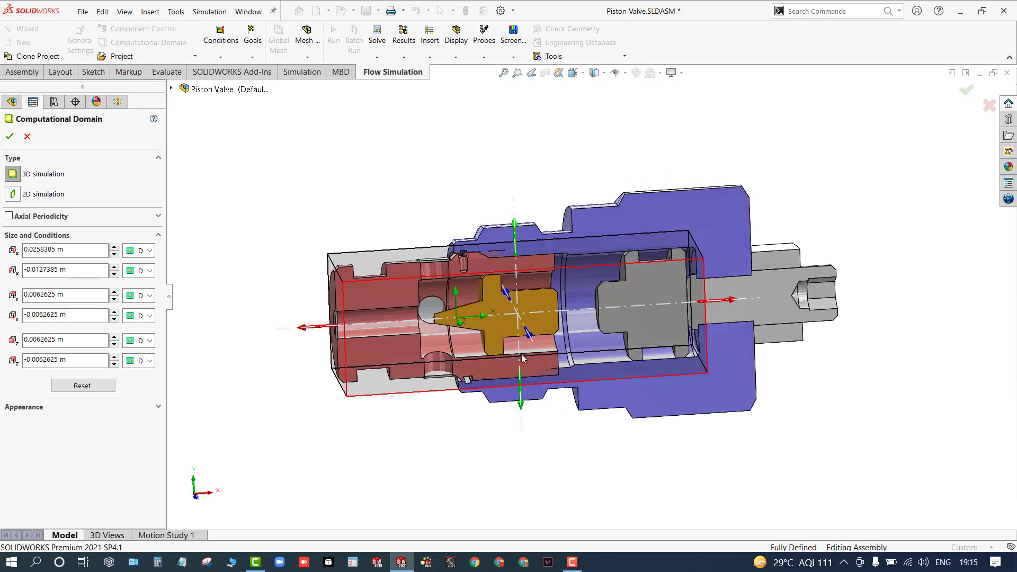
pyautogui.moveTo(603, 346); pyautogui.dragTo(663, 341, button='middle')
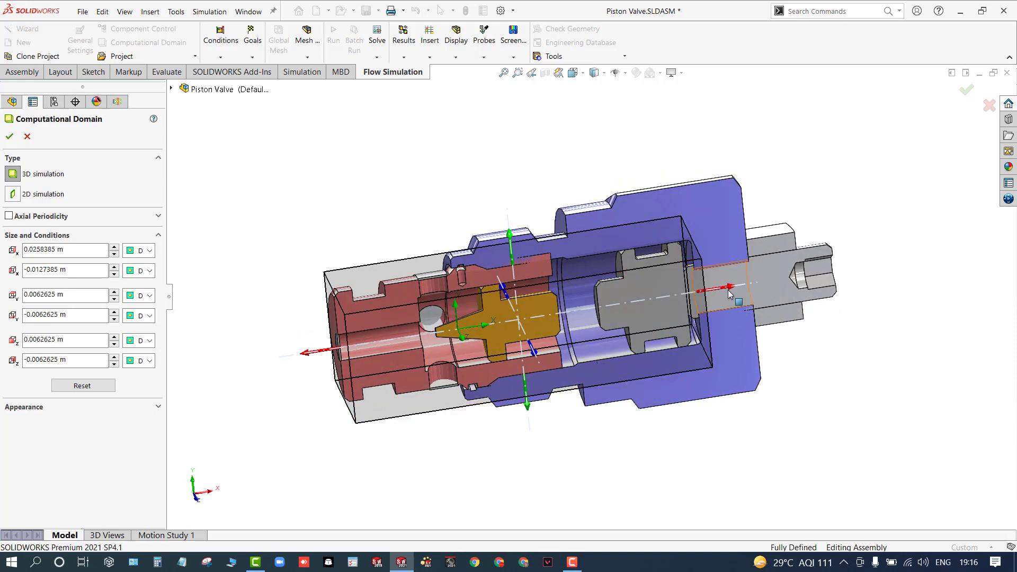
pyautogui.moveTo(729, 288); pyautogui.dragTo(480, 321)
# Extend the computational domain along Z to a maximum of about 0.0073 m and a minimum of about -0.0072 m.
pyautogui.moveTo(480, 320); pyautogui.dragTo(515, 460, button='middle')
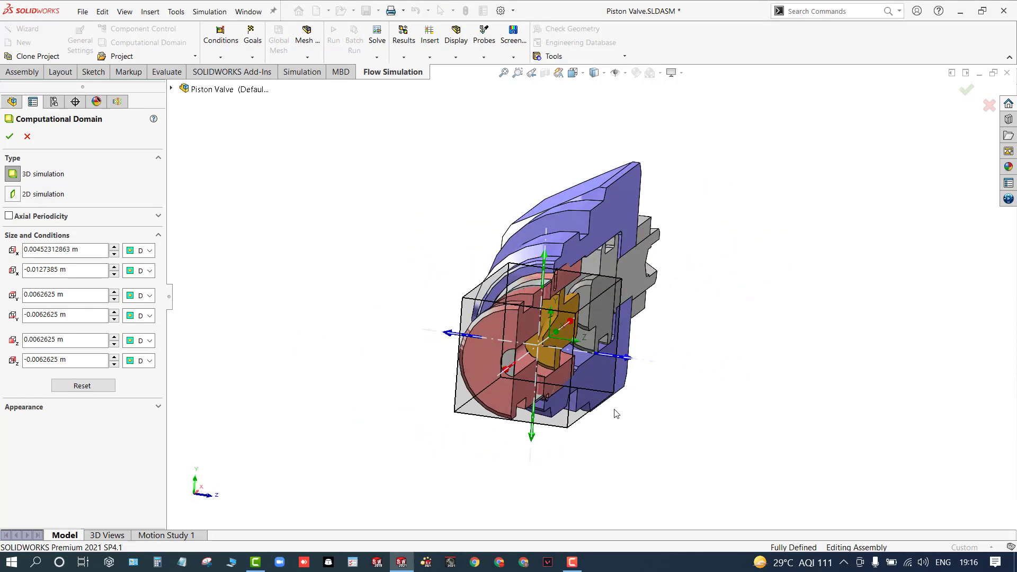
pyautogui.moveTo(679, 380); pyautogui.dragTo(692, 362, button='middle')
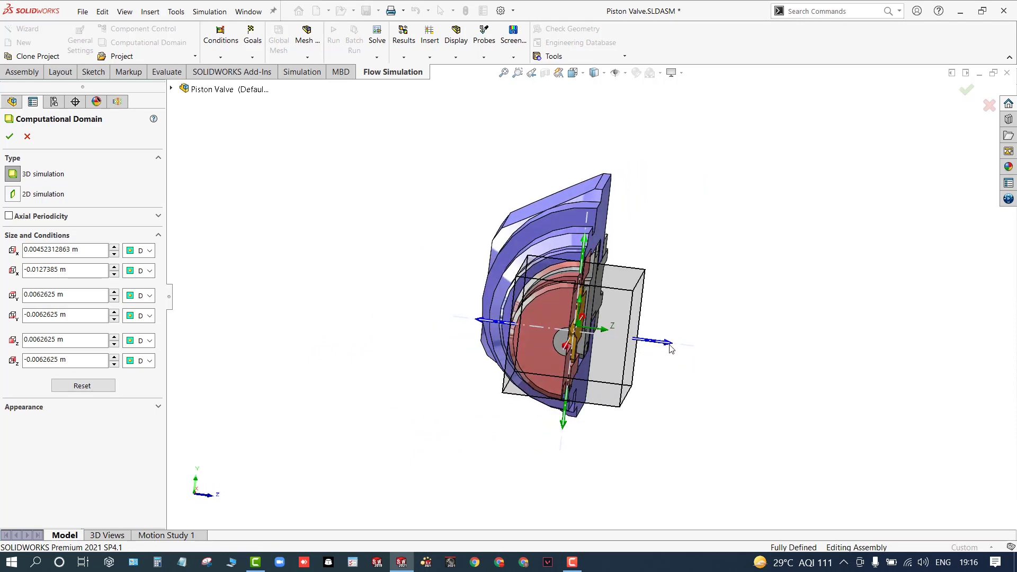
pyautogui.moveTo(670, 348); pyautogui.dragTo(683, 343)
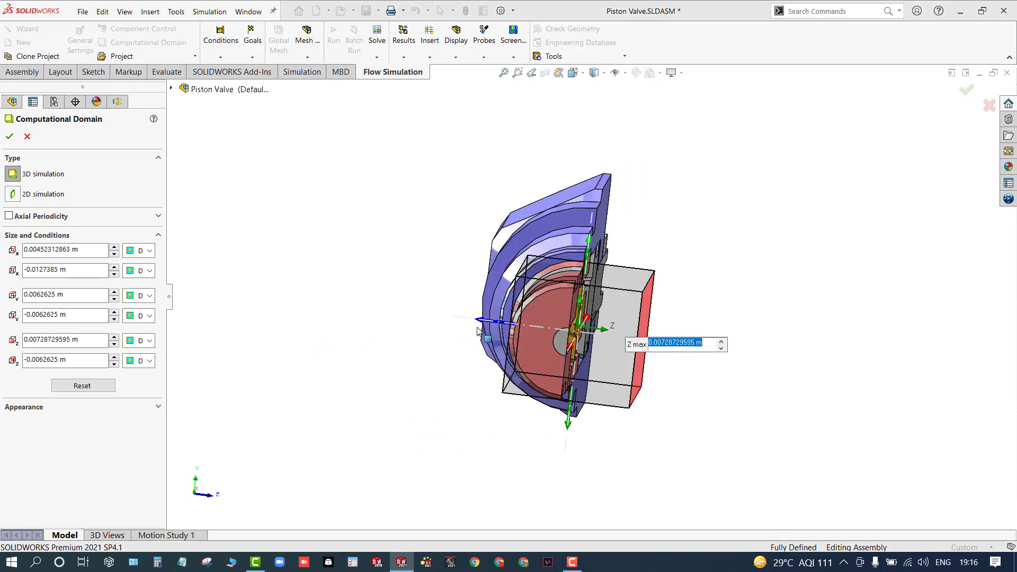
pyautogui.moveTo(479, 331); pyautogui.dragTo(471, 324)
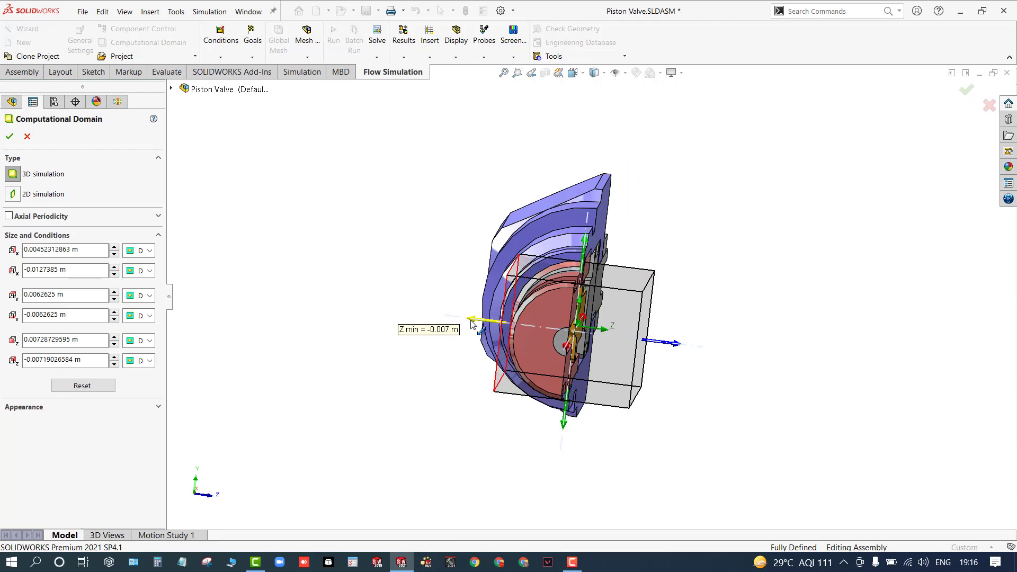
# Extend the computational domain along Y to a maximum of about 0.0072 m and a minimum of about -0.0072 m.
pyautogui.moveTo(472, 323); pyautogui.dragTo(421, 406, button='middle')
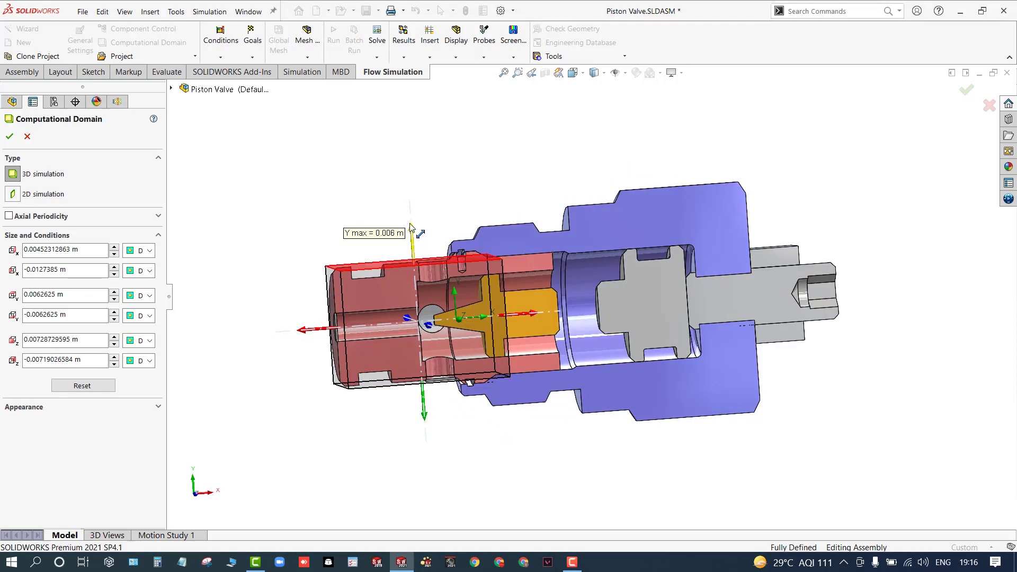
pyautogui.moveTo(411, 227); pyautogui.dragTo(412, 219)
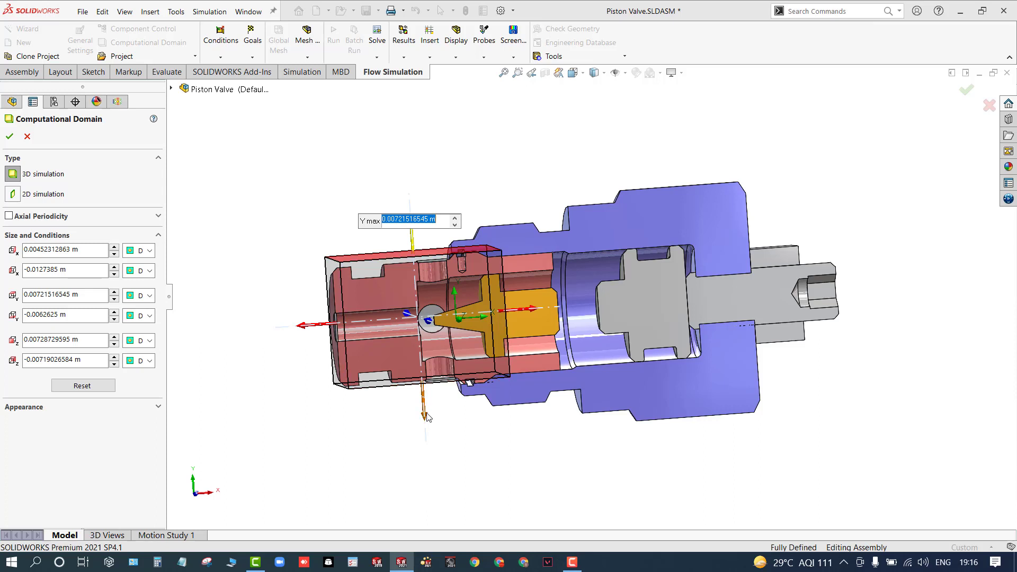
pyautogui.moveTo(427, 420); pyautogui.dragTo(429, 431)
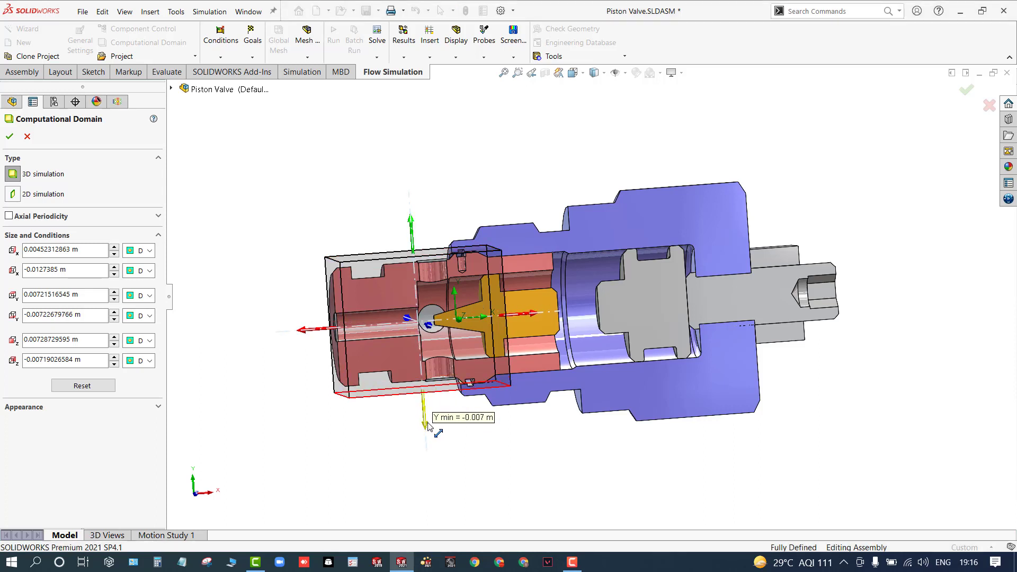
# Accept the resized computational domain and hide its box in the model view.
pyautogui.moveTo(355, 428)
pyautogui.mouseDown(button='middle')
pyautogui.moveTo(324, 409)
pyautogui.moveTo(409, 402)
pyautogui.moveTo(364, 387)
pyautogui.moveTo(353, 418)
pyautogui.moveTo(364, 430)
pyautogui.moveTo(398, 420)
pyautogui.moveTo(393, 439)
pyautogui.moveTo(412, 412)
pyautogui.moveTo(308, 391)
pyautogui.moveTo(297, 365)
pyautogui.moveTo(306, 355)
pyautogui.moveTo(310, 390)
pyautogui.moveTo(343, 404)
pyautogui.moveTo(353, 425)
pyautogui.mouseUp(button='middle')
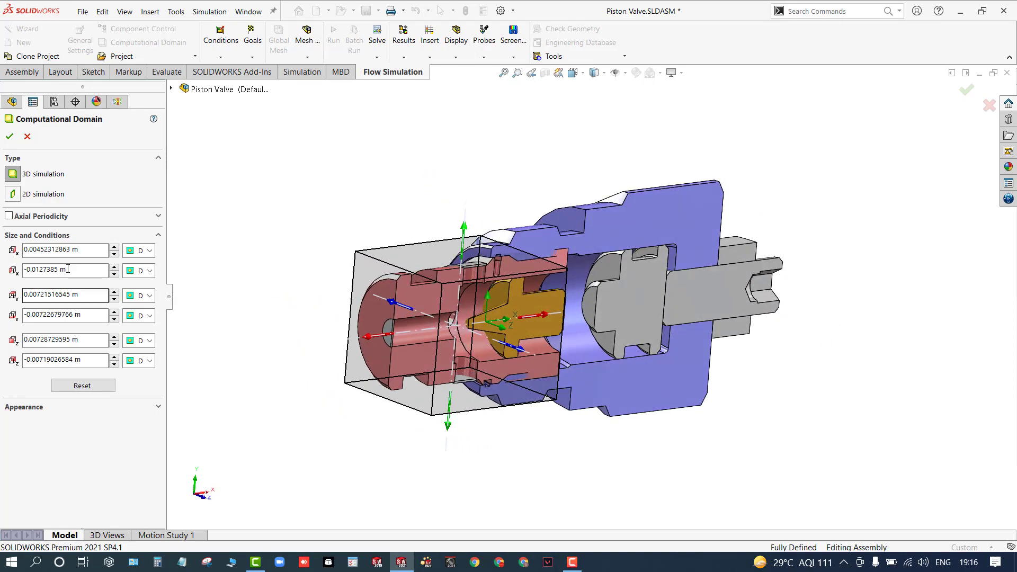
pyautogui.click(9, 137)
pyautogui.rightClick(66, 245)
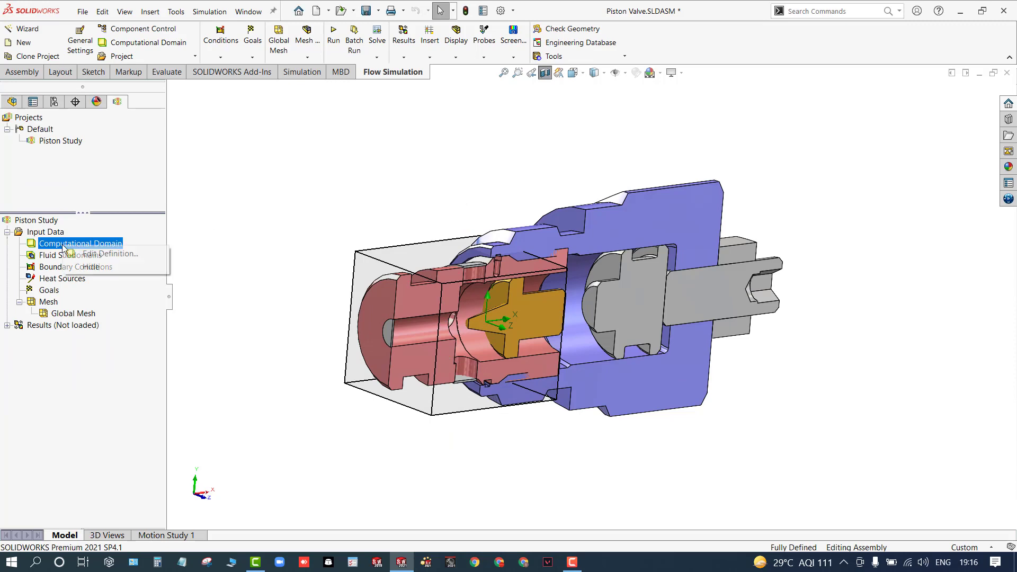
pyautogui.click(91, 266)
# Insert a new boundary condition and set it to the Static Pressure type among the pressure openings.
pyautogui.moveTo(432, 214); pyautogui.dragTo(396, 199, button='middle')
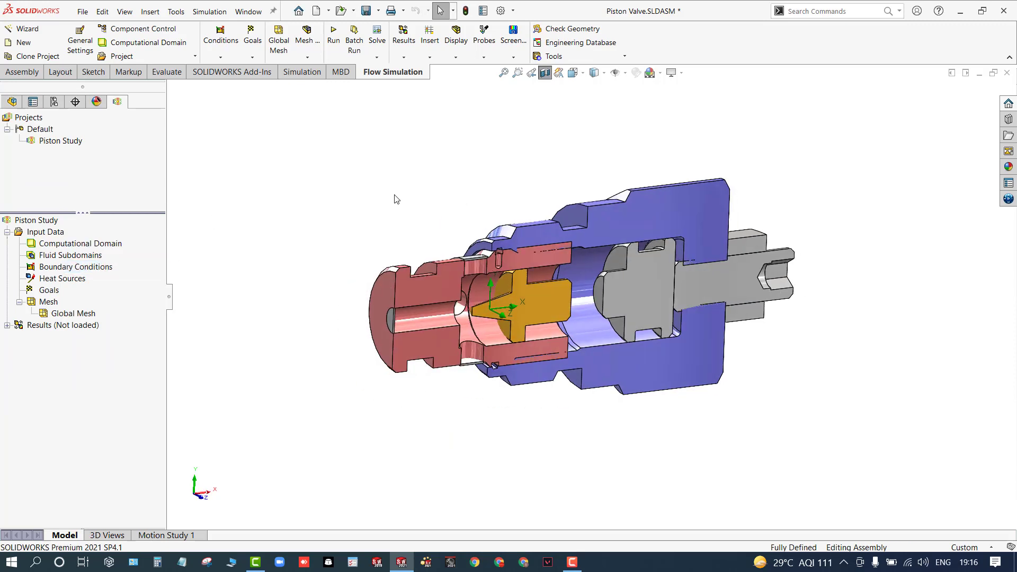
pyautogui.scroll(-4, 613, 266)
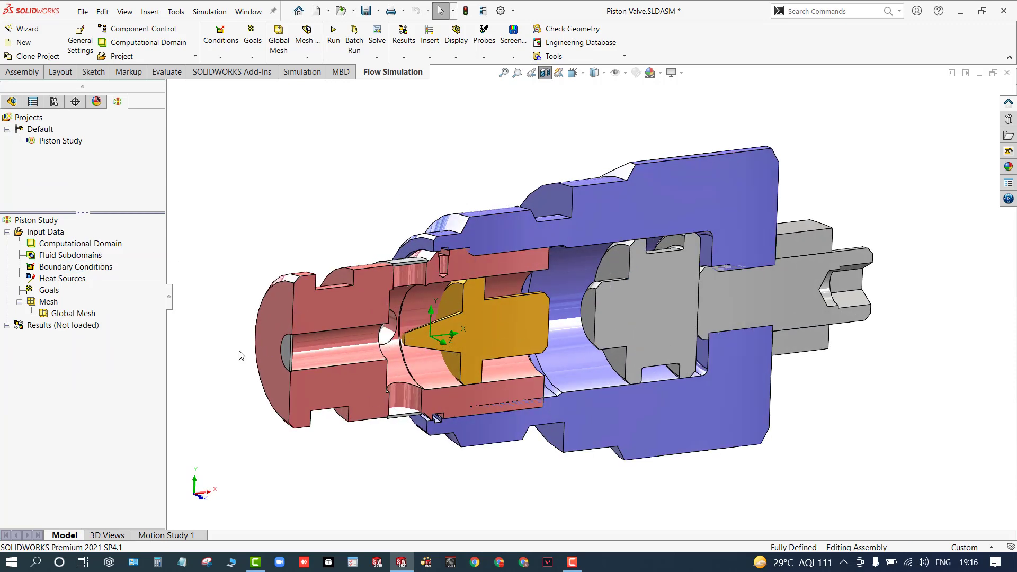
pyautogui.moveTo(241, 353); pyautogui.dragTo(245, 374, button='middle')
pyautogui.rightClick(66, 270)
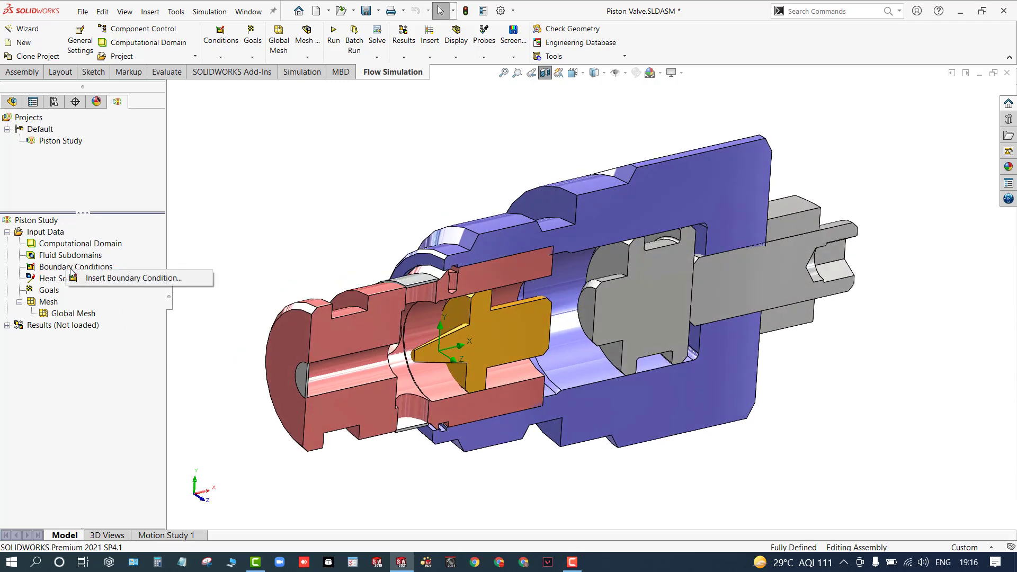
pyautogui.click(151, 276)
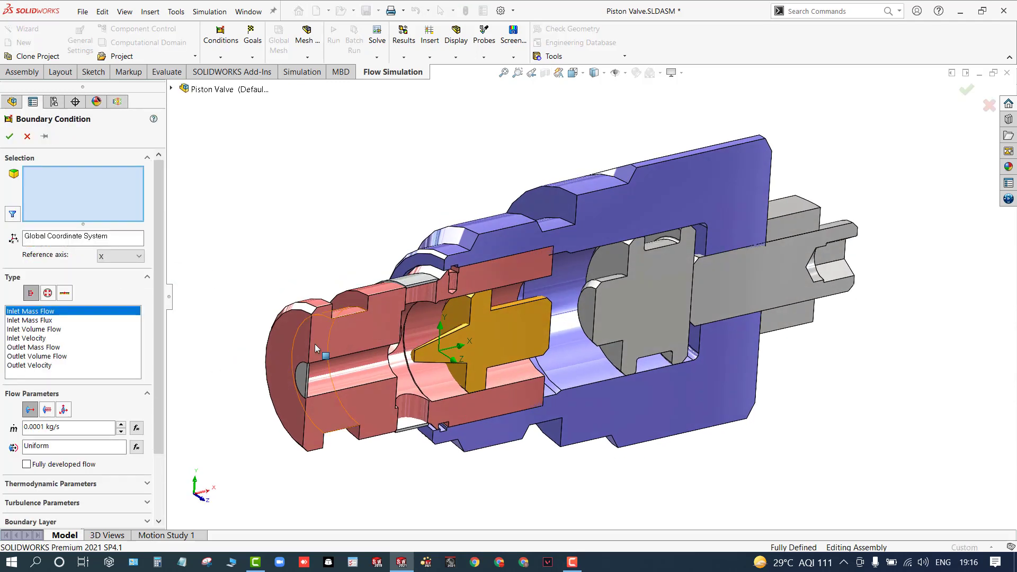
pyautogui.press('z')
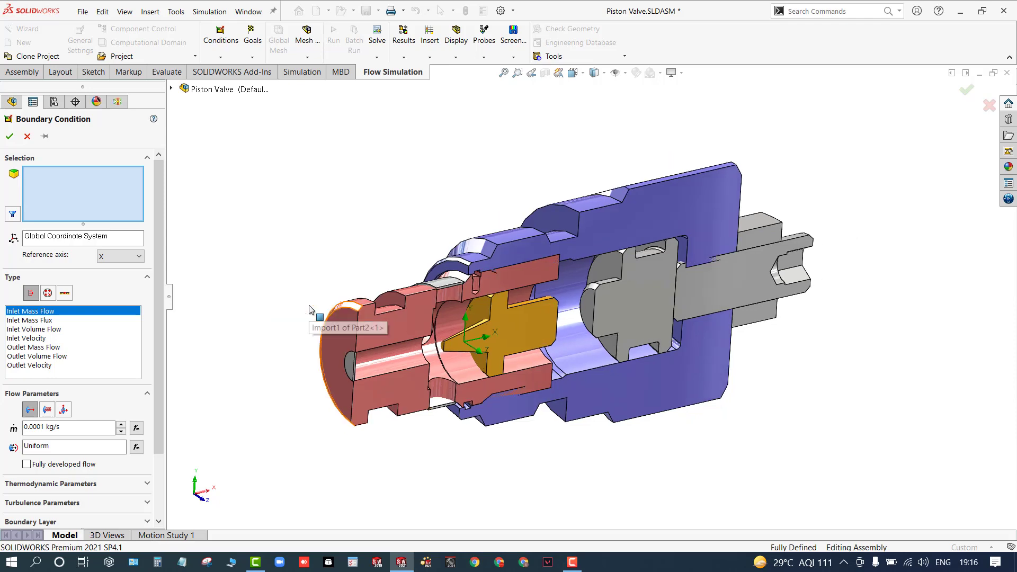
pyautogui.moveTo(414, 392); pyautogui.dragTo(320, 422, button='middle')
pyautogui.click(48, 293)
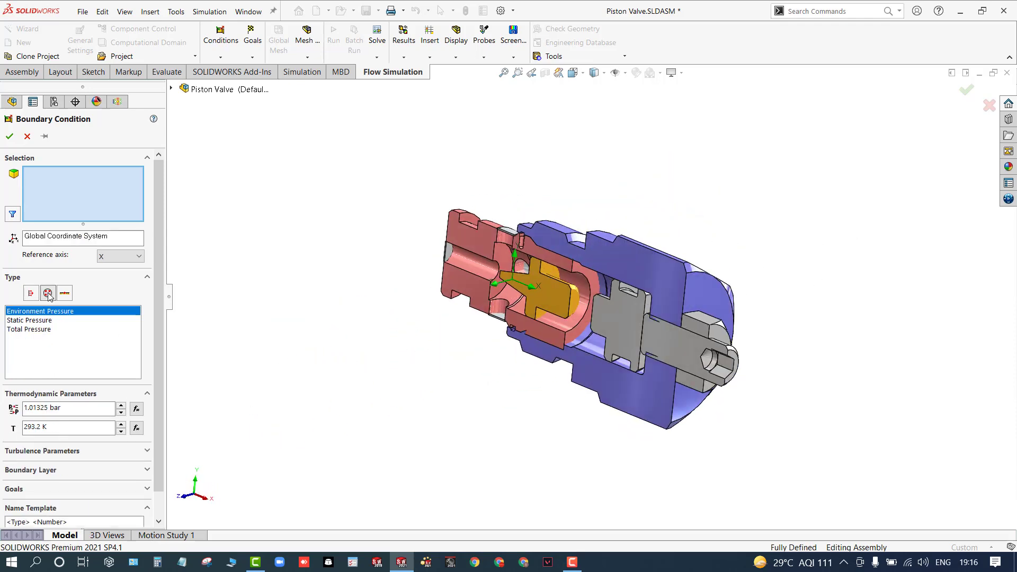
pyautogui.click(33, 320)
# Apply a static pressure of 2 bar to the inner face of the inlet lid, keeping the boundary condition command open.
pyautogui.scroll(-4, 360, 270)
pyautogui.scroll(-3, 638, 223)
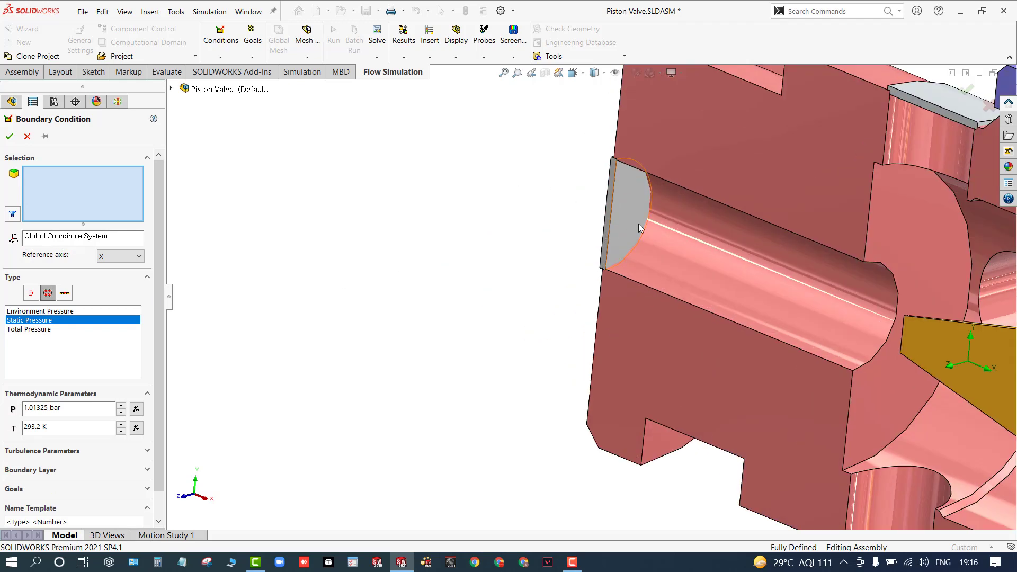
pyautogui.click(624, 209)
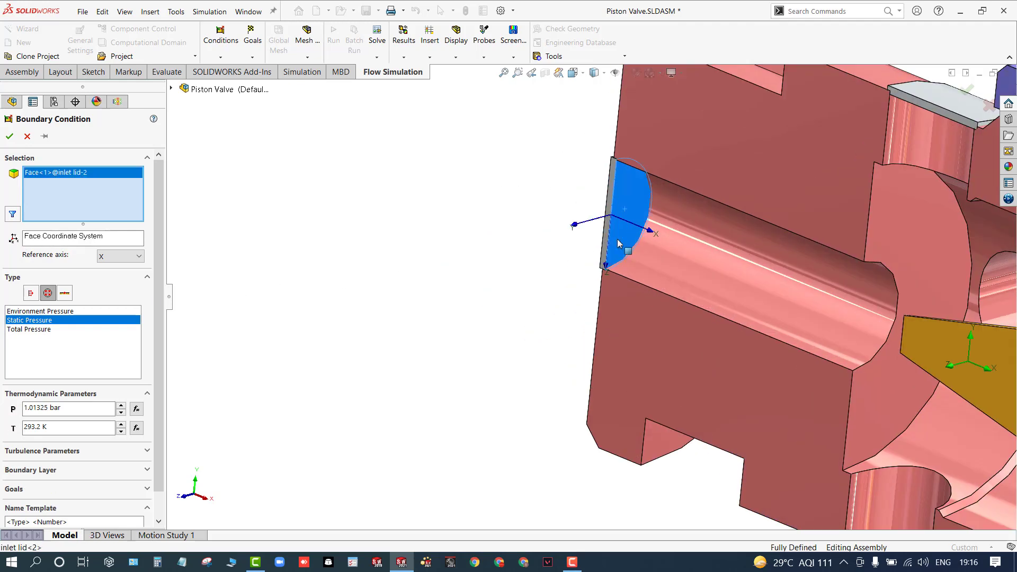
pyautogui.click(45, 137)
pyautogui.click(42, 409)
pyautogui.write('2')
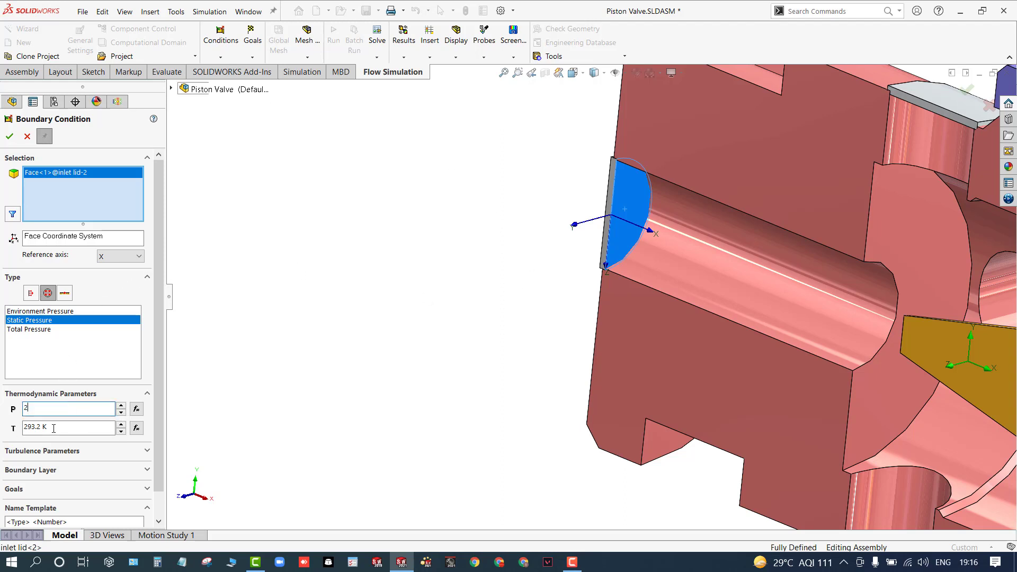
pyautogui.click(12, 137)
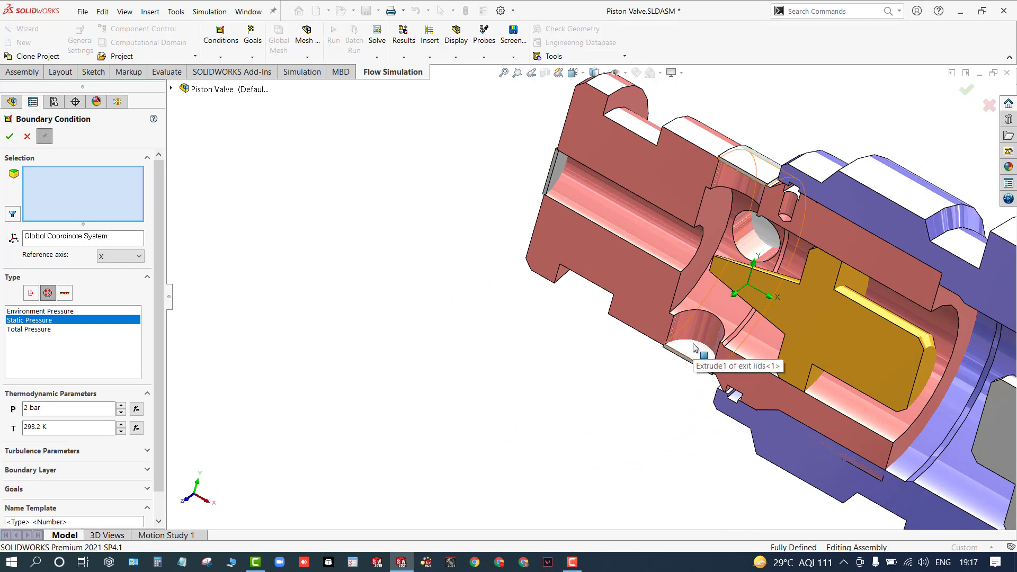
# Apply a static pressure of 1 bar to the inner face of the exit lids and close the boundary condition command.
pyautogui.click(762, 235)
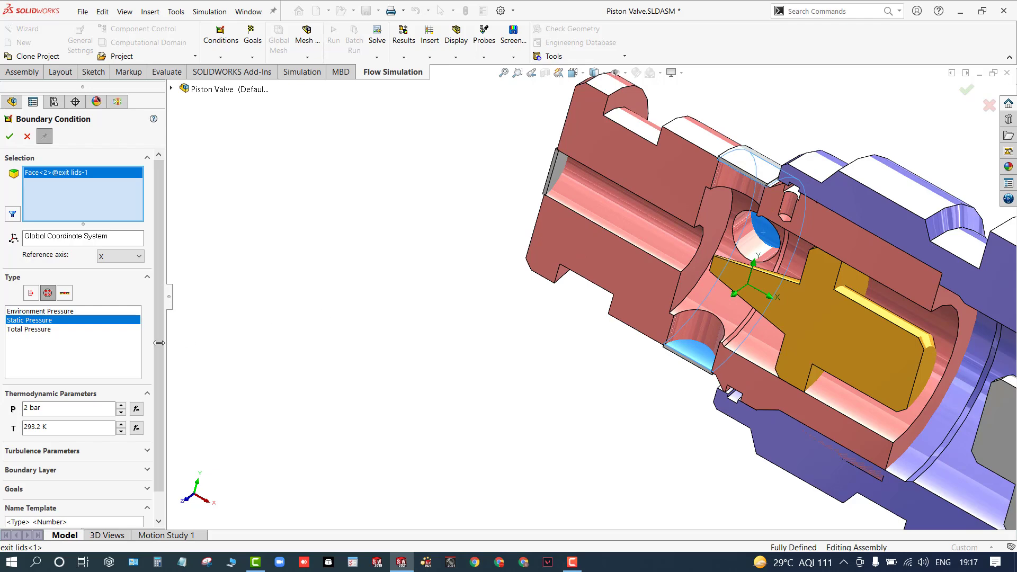
pyautogui.click(47, 408)
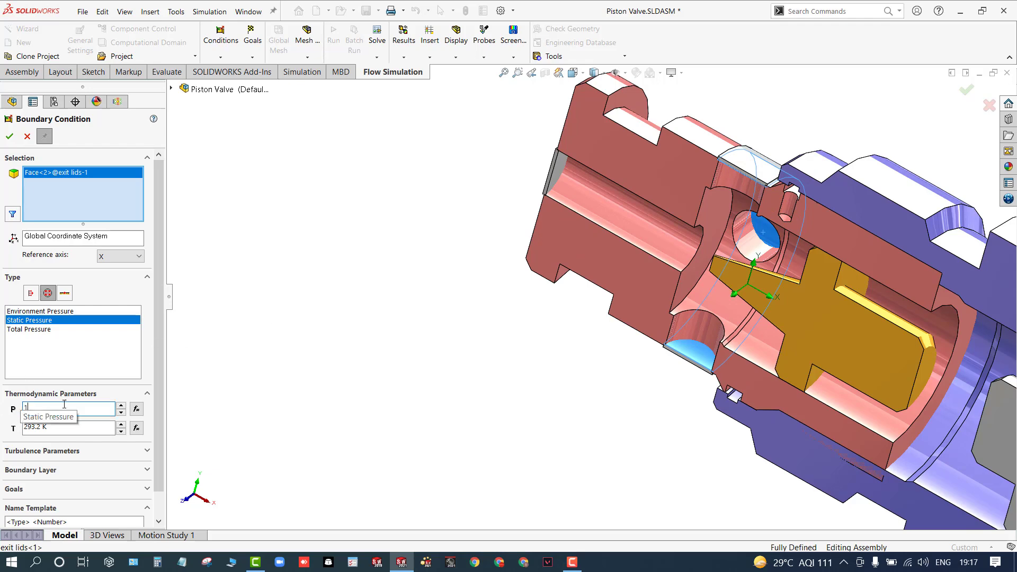
pyautogui.click(26, 137)
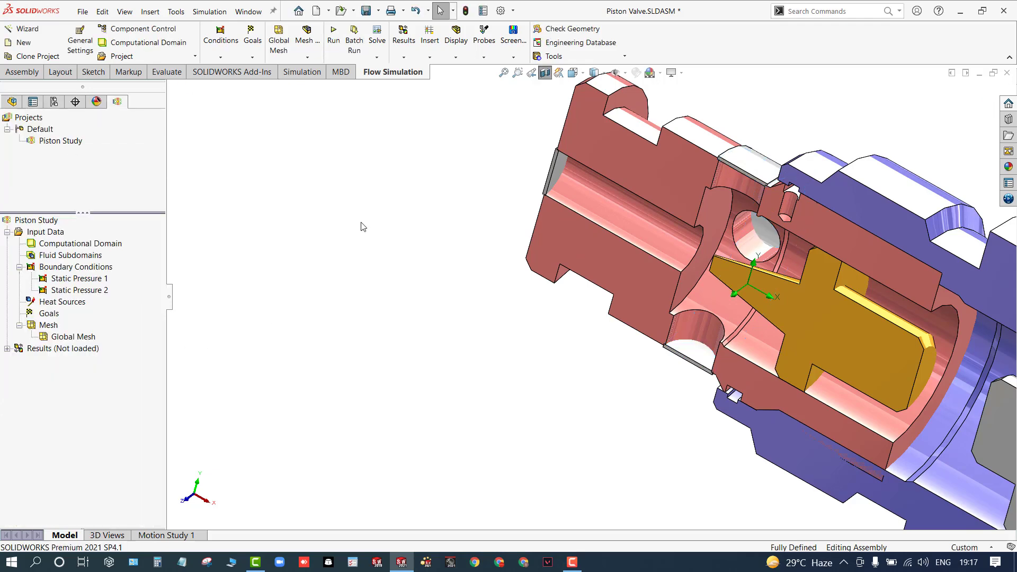
# Insert a global goal for average static pressure and close the goal definition.
pyautogui.scroll(3, 424, 243)
pyautogui.moveTo(424, 243); pyautogui.dragTo(563, 332, button='middle')
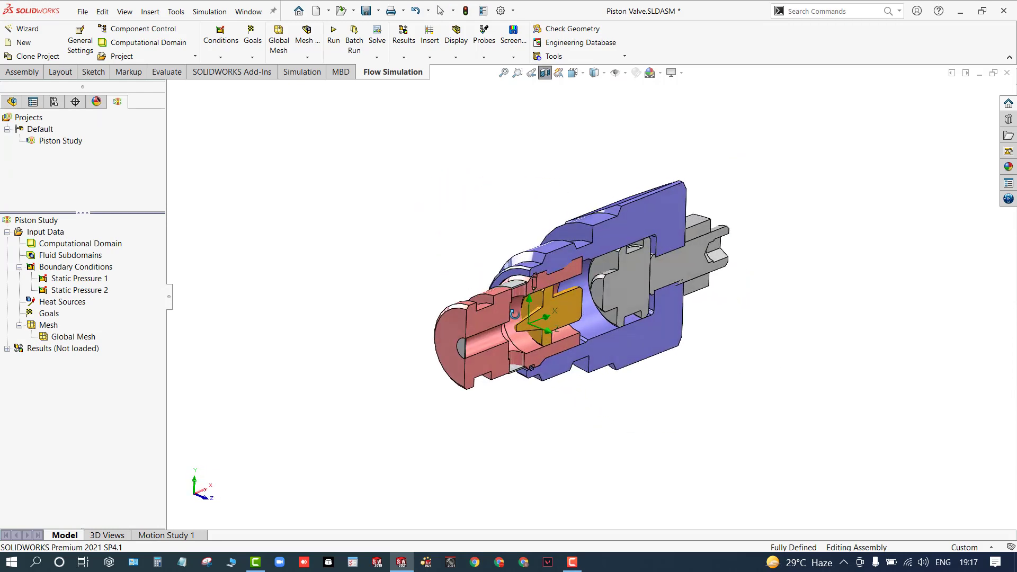
pyautogui.scroll(-2, 564, 332)
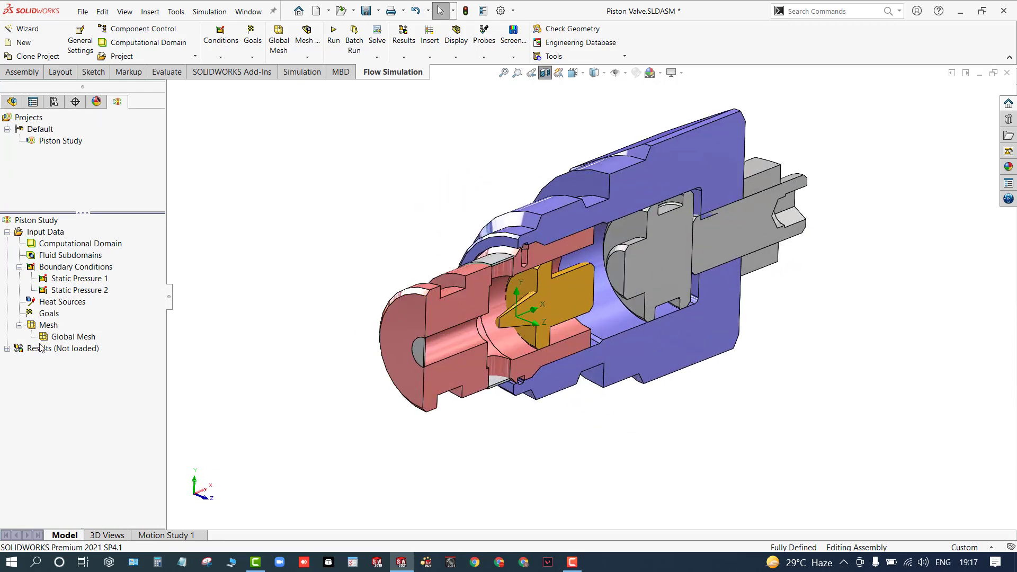
pyautogui.rightClick(53, 314)
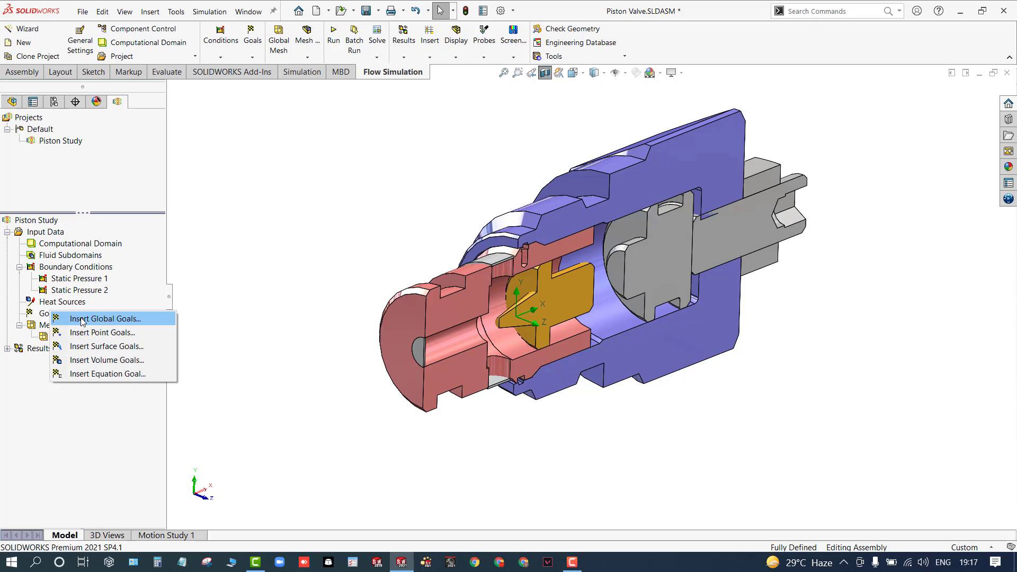
pyautogui.click(82, 320)
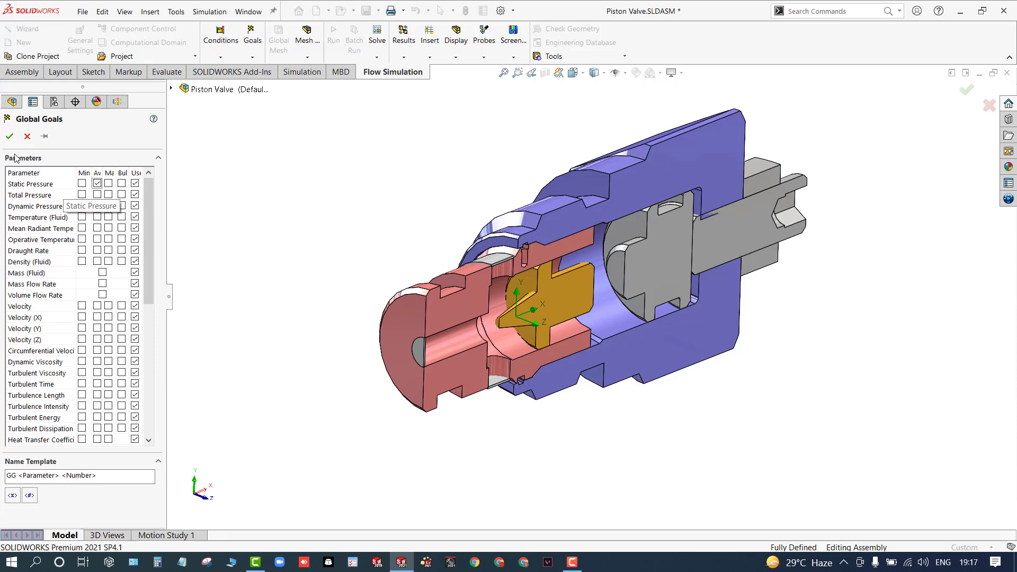
pyautogui.click(44, 136)
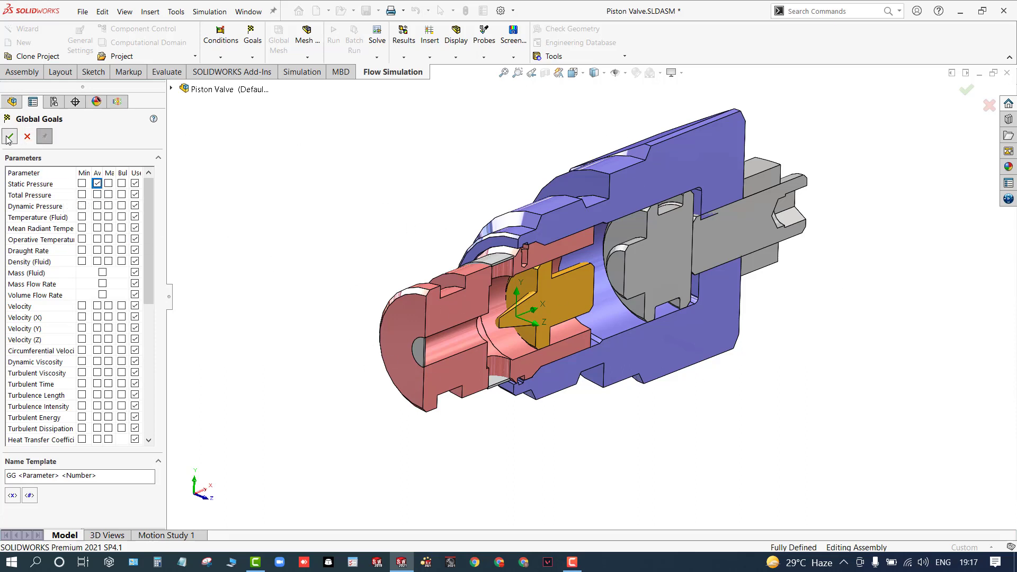
pyautogui.click(27, 137)
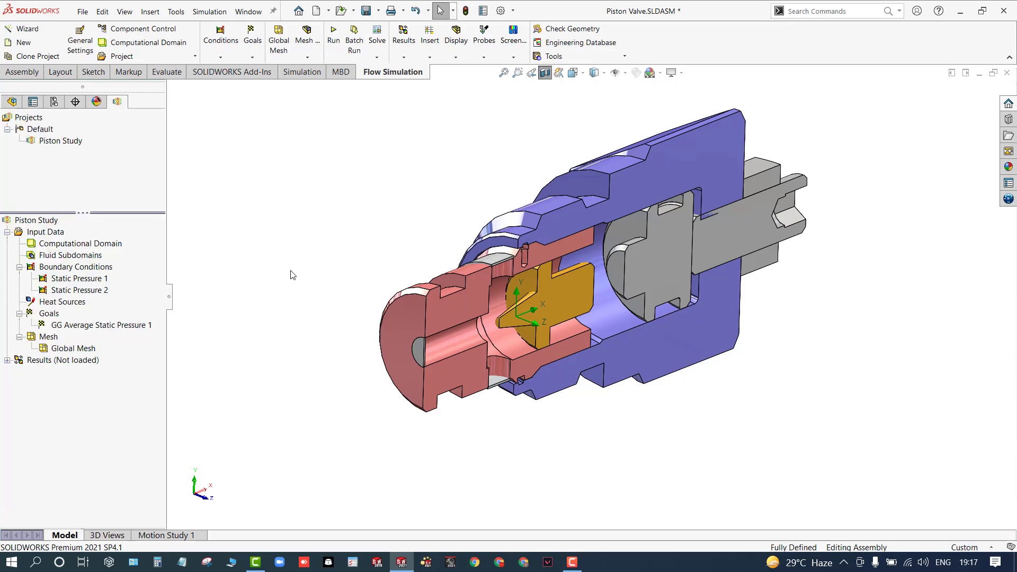
# Start a surface goal on the four inlet-facing faces of the piston: flange face, cone, cone tip and the flange's edge face.
pyautogui.rightClick(48, 315)
pyautogui.click(93, 347)
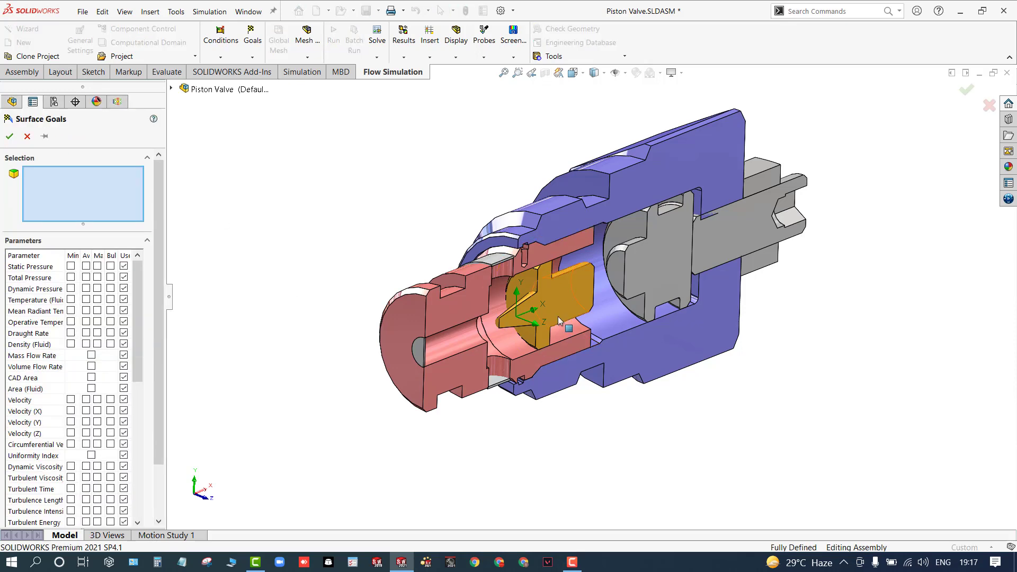
pyautogui.scroll(-5, 558, 316)
pyautogui.click(434, 244)
pyautogui.click(406, 300)
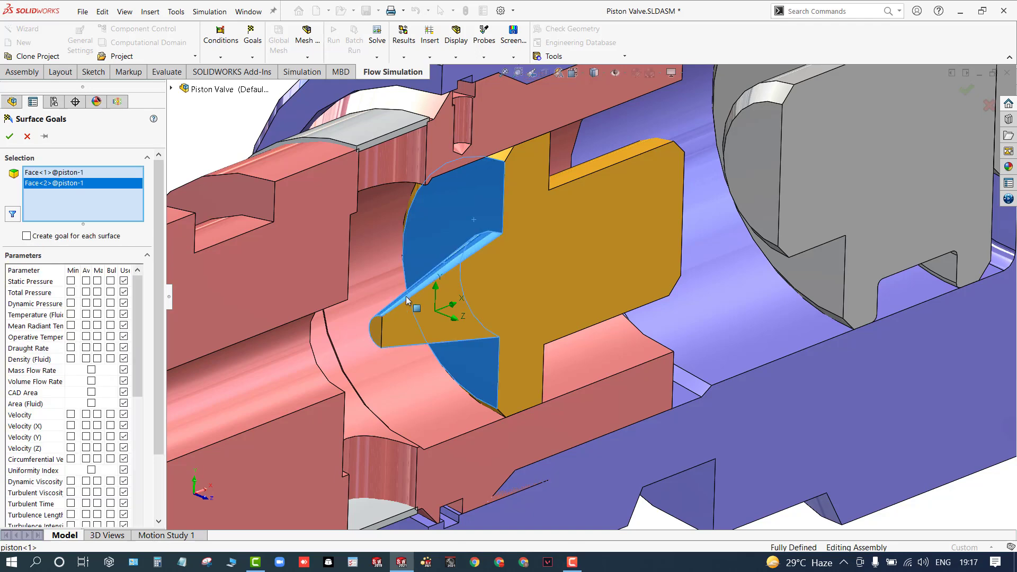
pyautogui.click(382, 332)
pyautogui.moveTo(383, 331); pyautogui.dragTo(428, 194, button='middle')
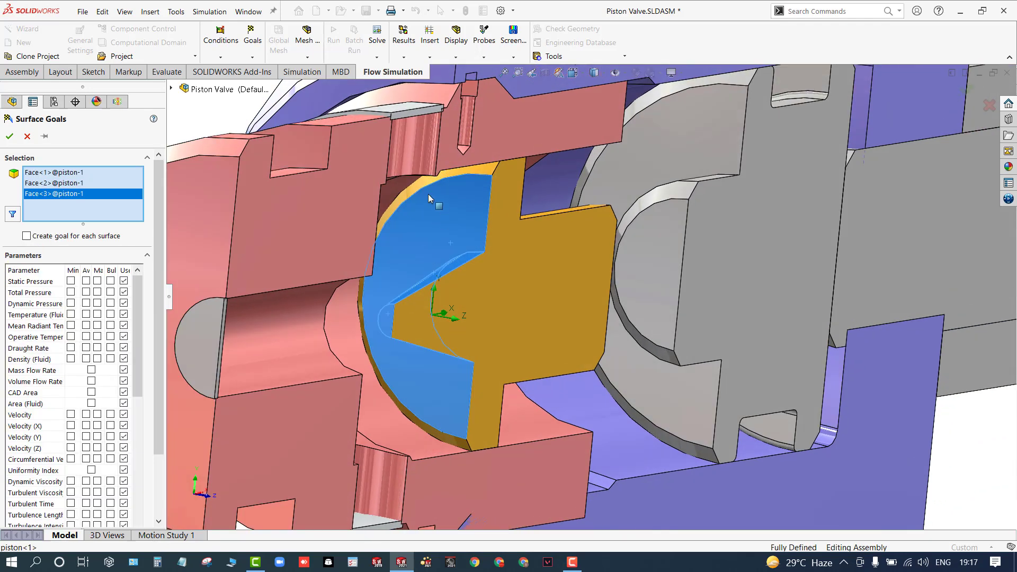
pyautogui.click(411, 192)
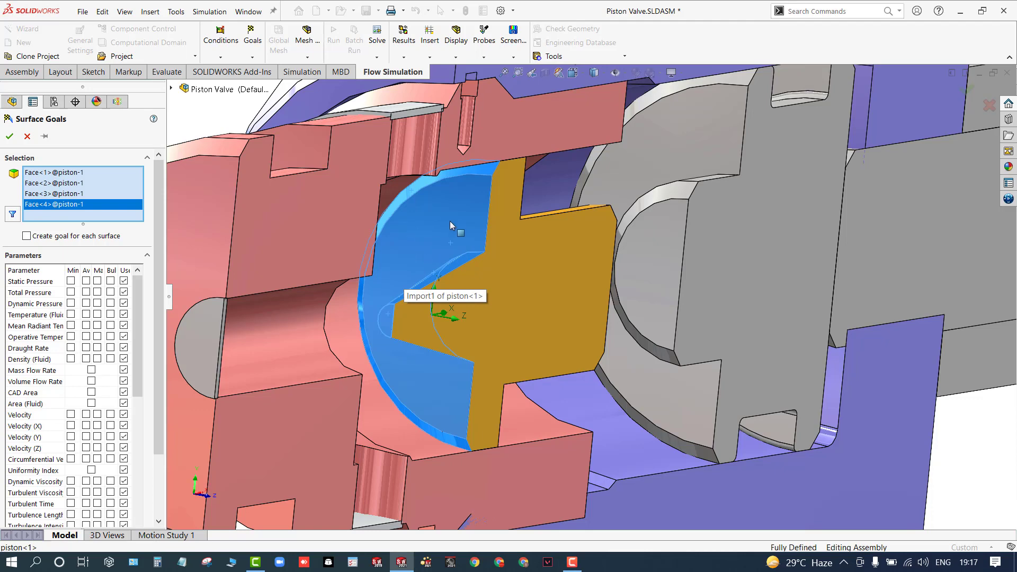
pyautogui.hotkey('ctrl', 'shift', 'z')
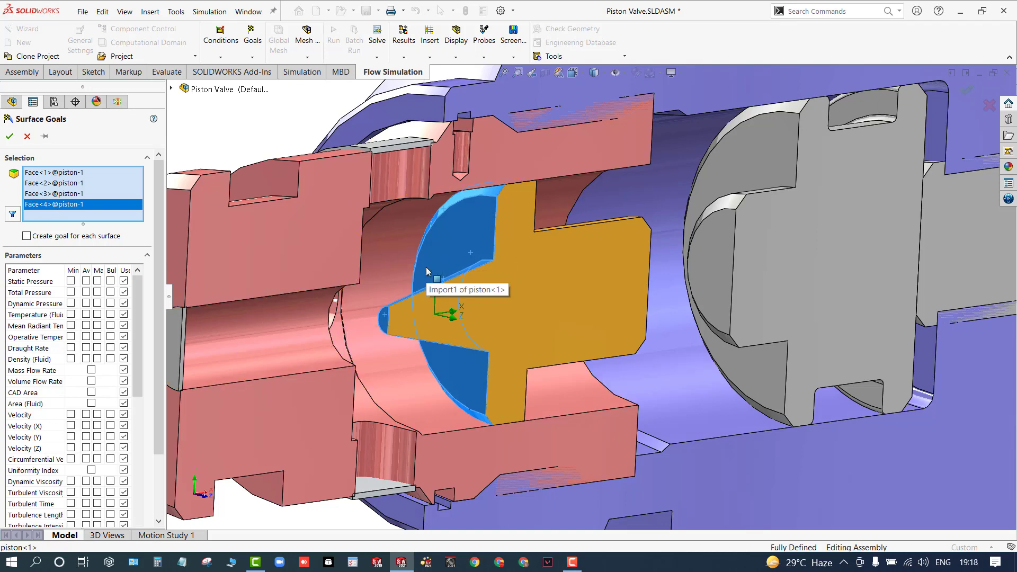
# Choose Force (X) as the surface goal parameter for the selected piston faces and confirm the goal.
pyautogui.scroll(2, 426, 268)
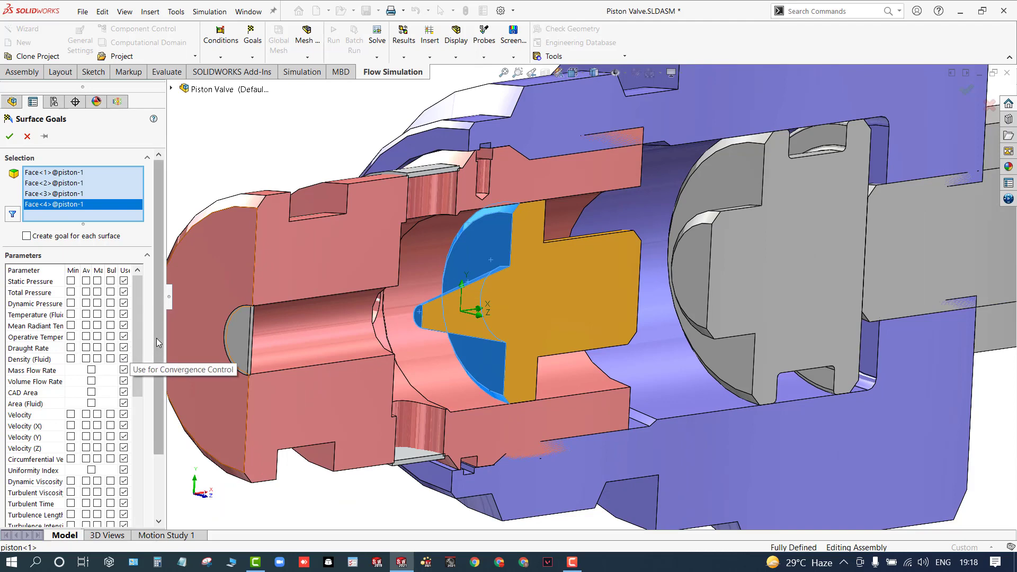
pyautogui.scroll(3, 318, 450)
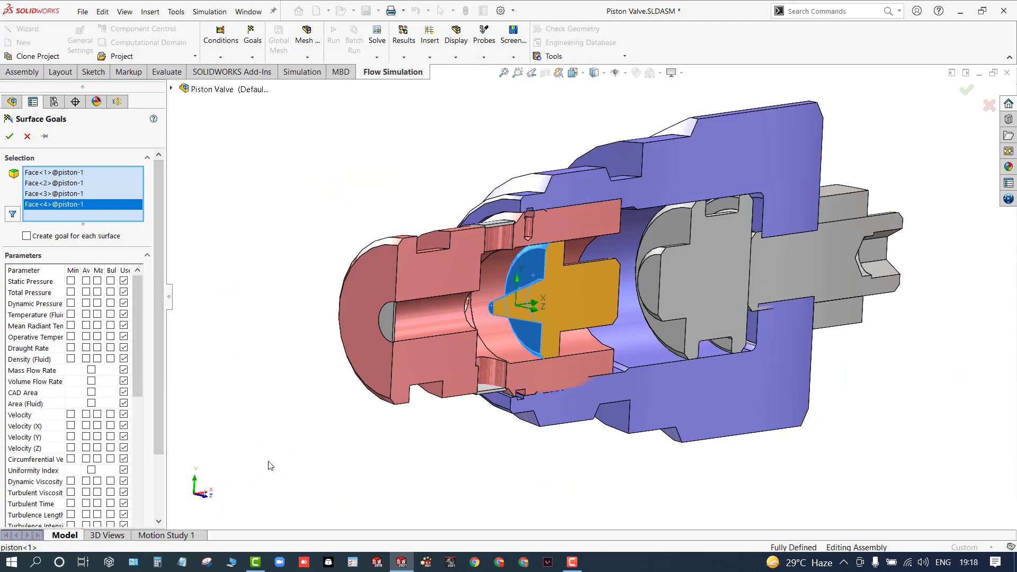
pyautogui.moveTo(270, 465); pyautogui.dragTo(175, 440, button='middle')
pyautogui.moveTo(161, 433)
pyautogui.mouseDown()
pyautogui.moveTo(162, 485)
pyautogui.moveTo(158, 428)
pyautogui.mouseUp()
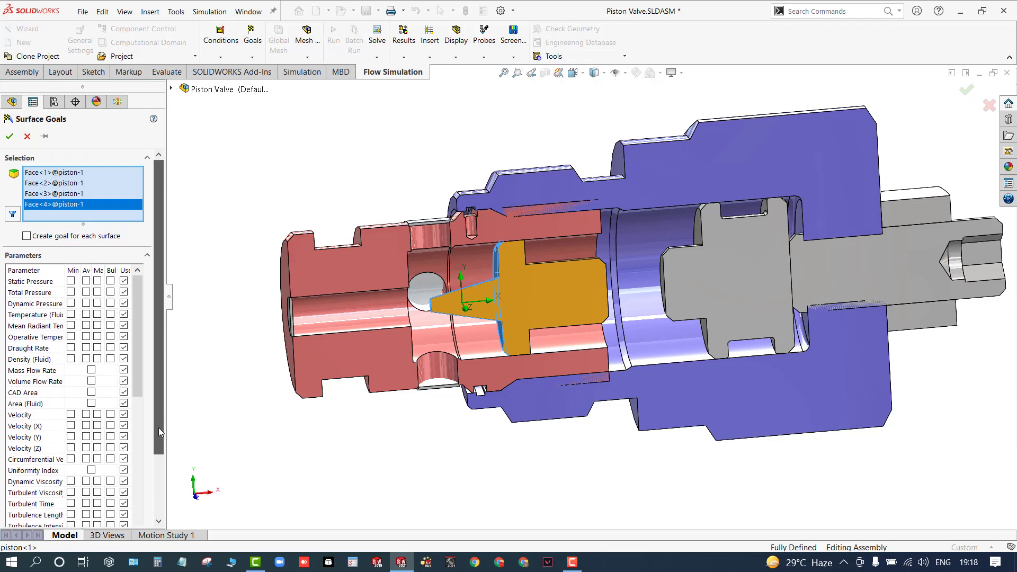
pyautogui.moveTo(134, 358); pyautogui.dragTo(141, 464)
pyautogui.click(91, 461)
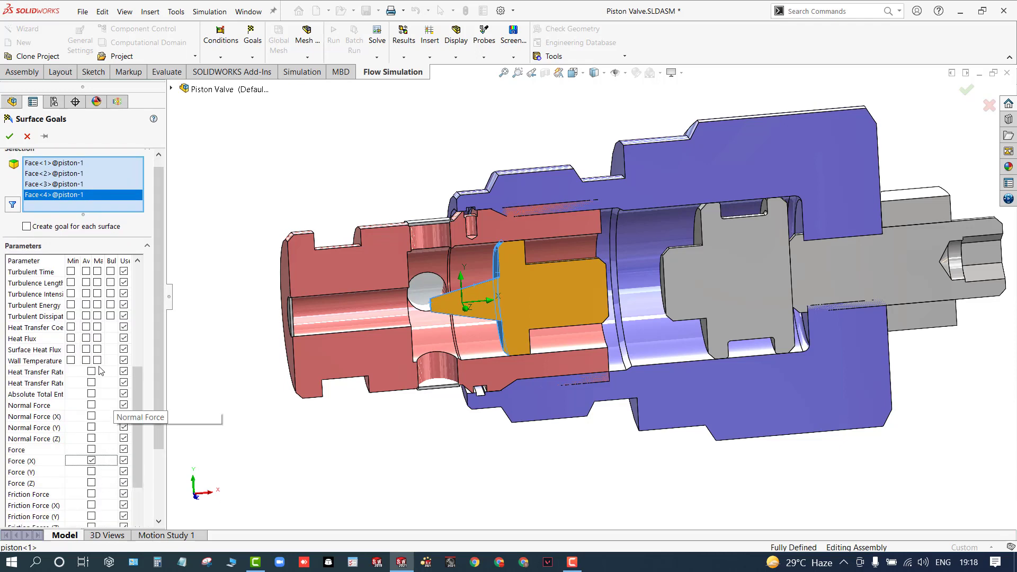
pyautogui.click(10, 136)
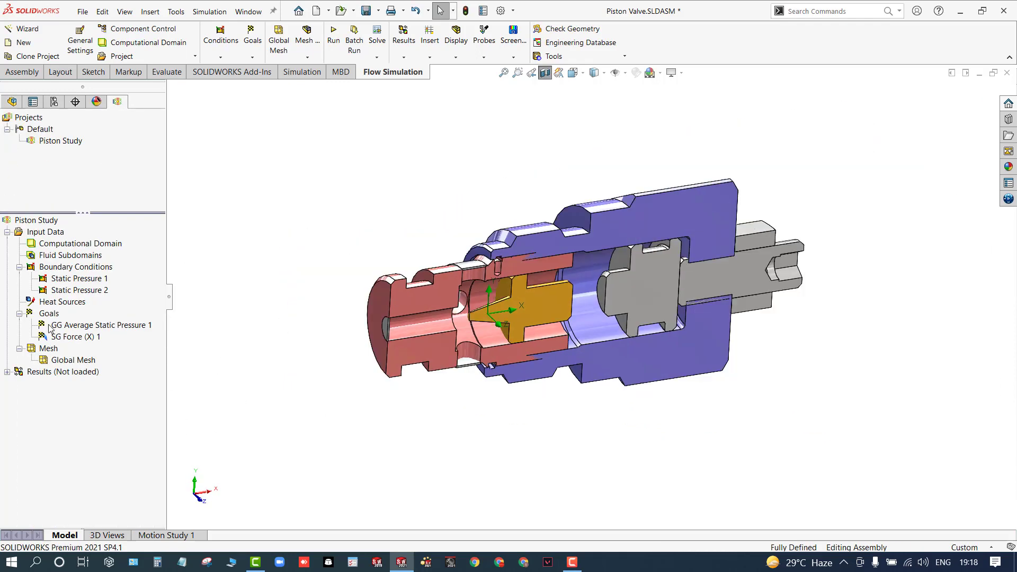
# Create a new parametric study and set its type to Goal Optimization.
pyautogui.scroll(-3, 552, 230)
pyautogui.scroll(2, 268, 413)
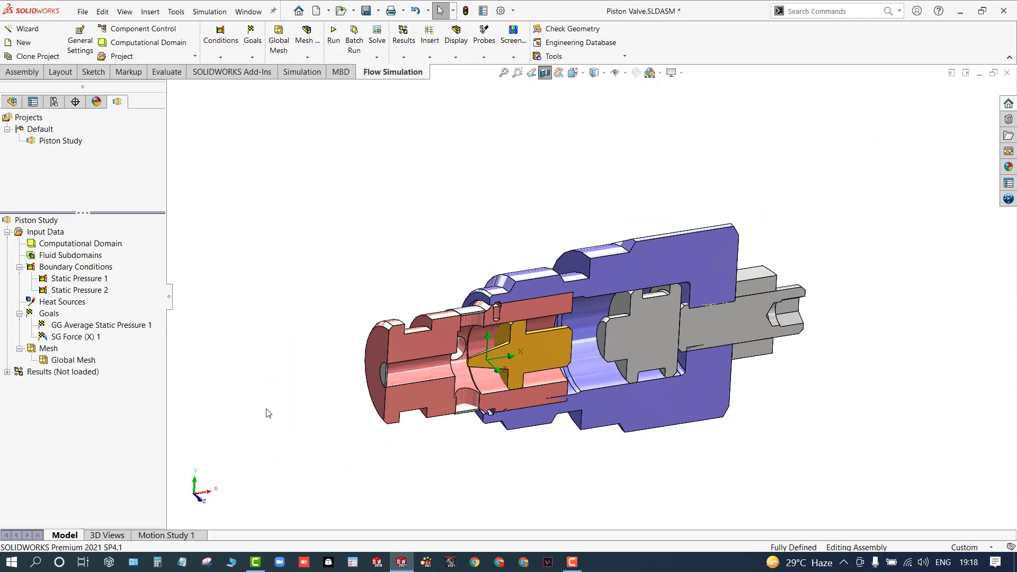
pyautogui.scroll(-2, 527, 466)
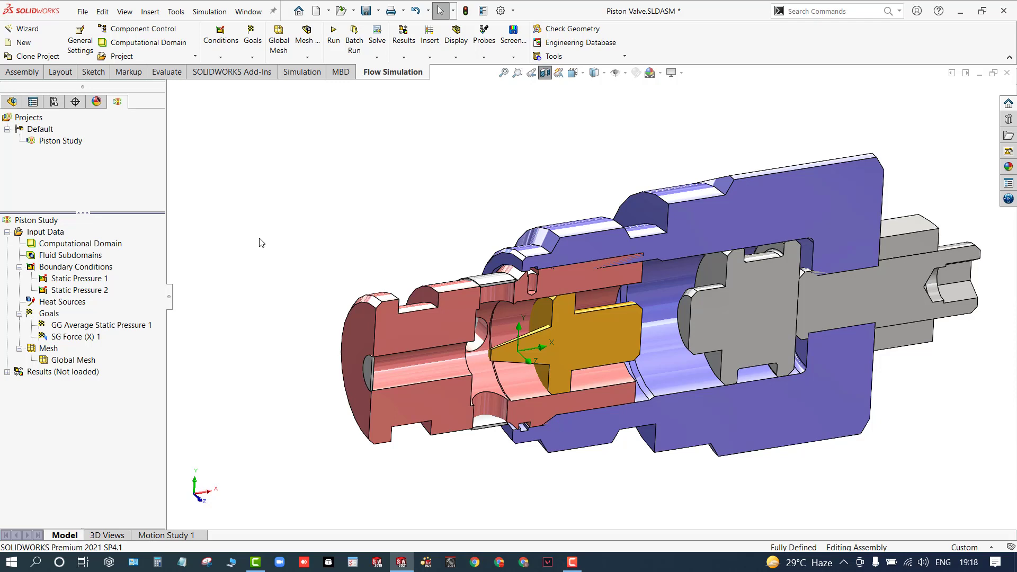
pyautogui.click(378, 58)
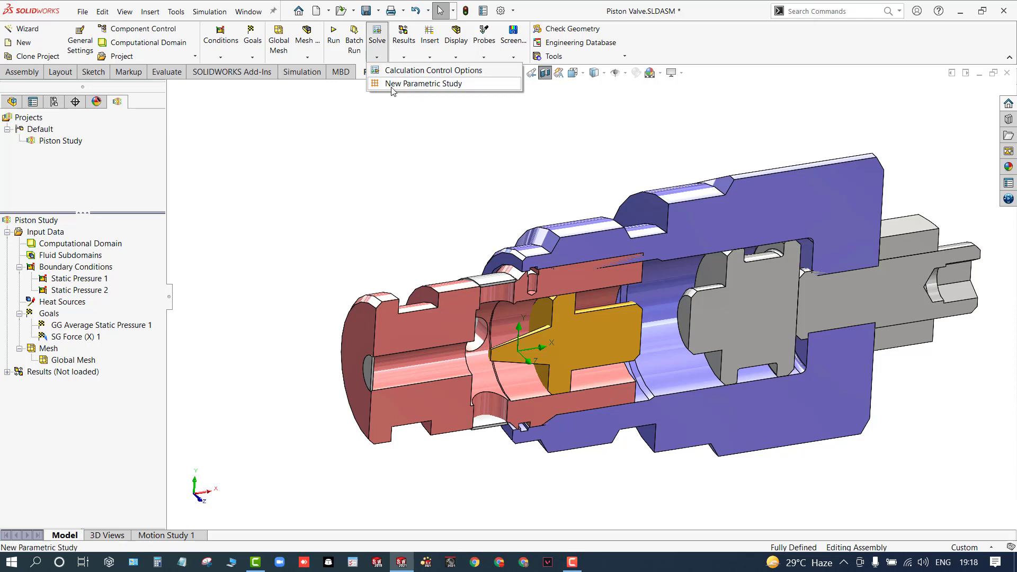
pyautogui.click(419, 83)
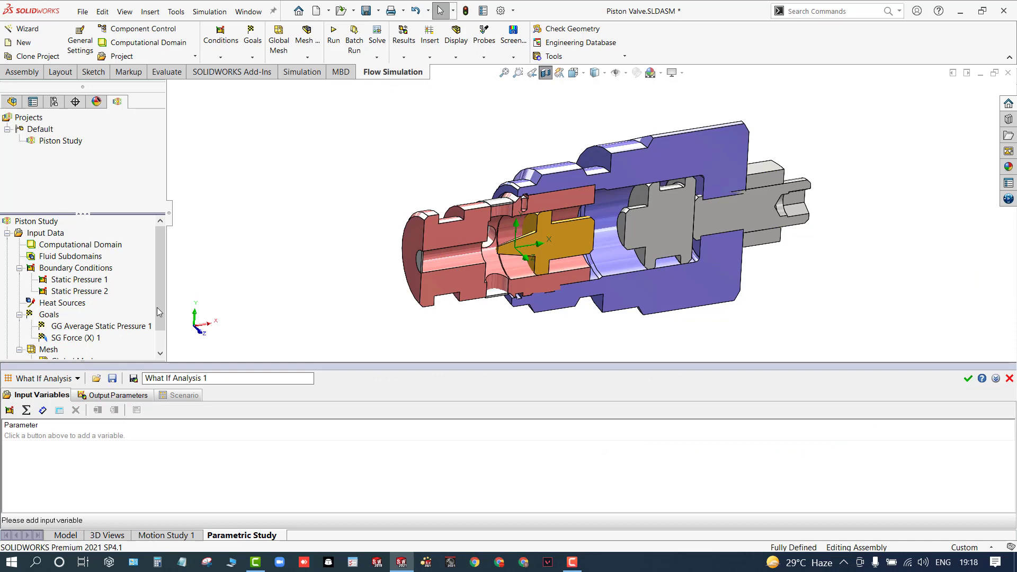
pyautogui.click(71, 378)
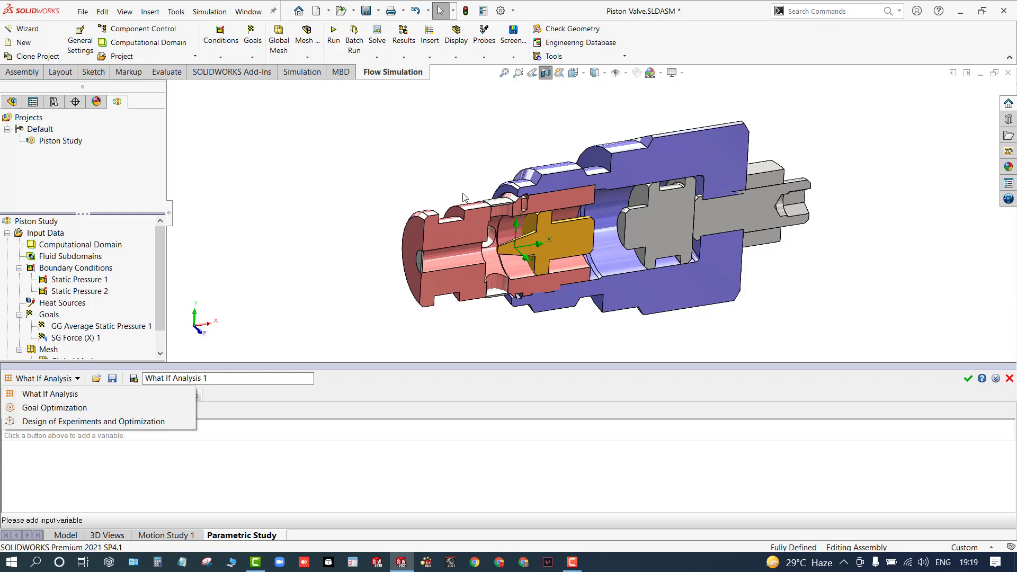
pyautogui.click(79, 408)
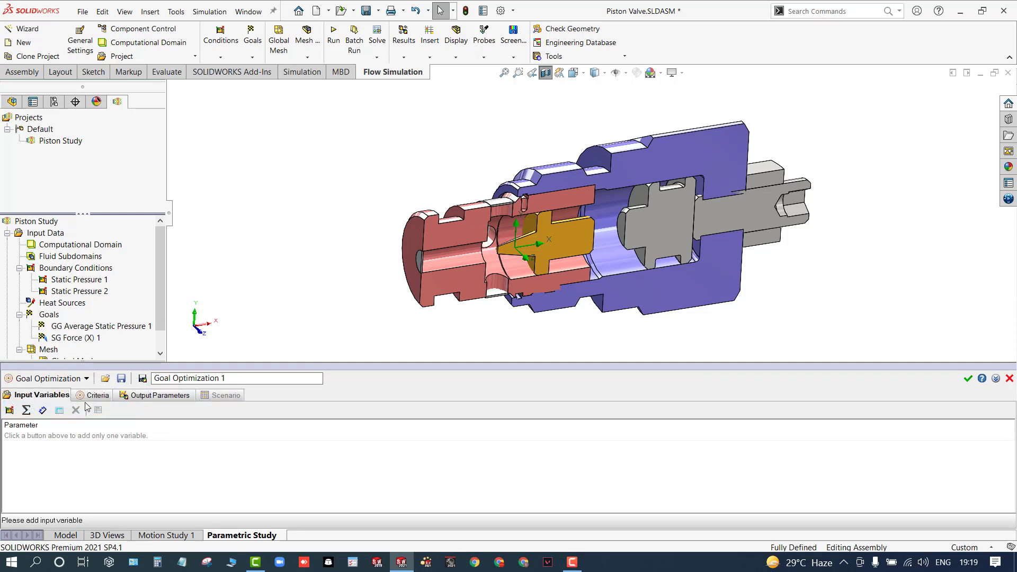
# Add the distance dimension of the Piston X mate as the input variable of the goal optimization.
pyautogui.click(42, 410)
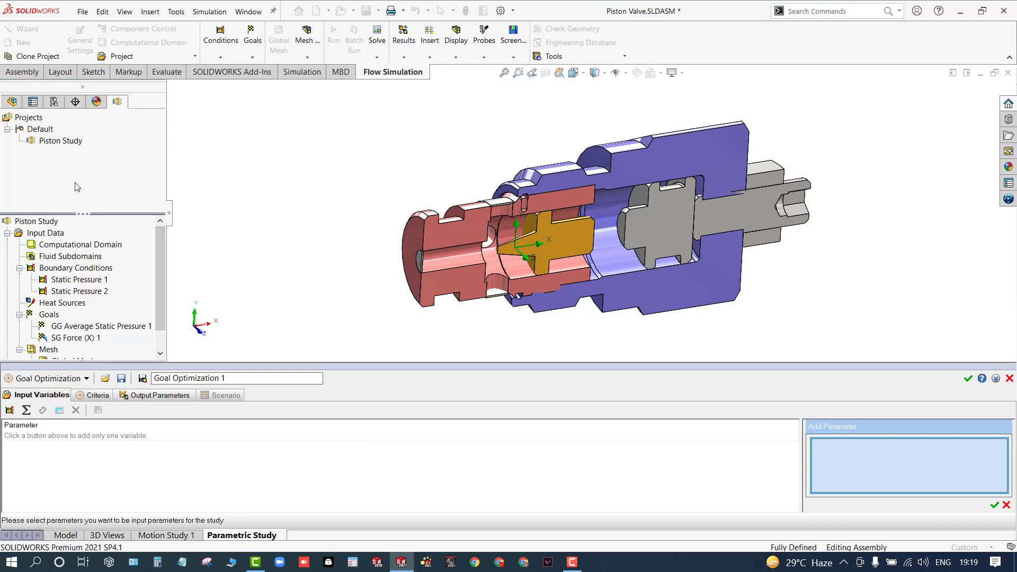
pyautogui.click(11, 101)
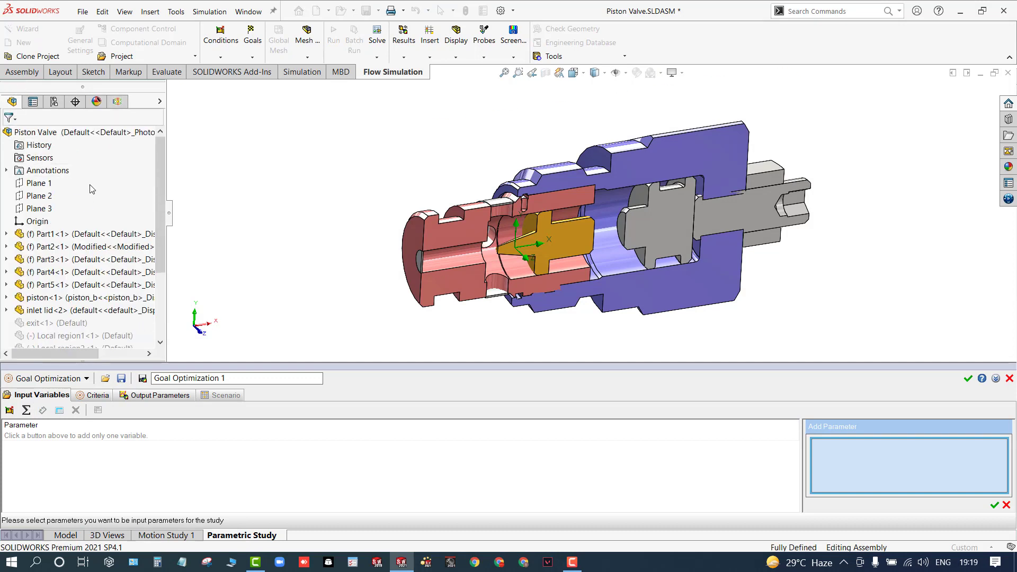
pyautogui.scroll(-4, 80, 228)
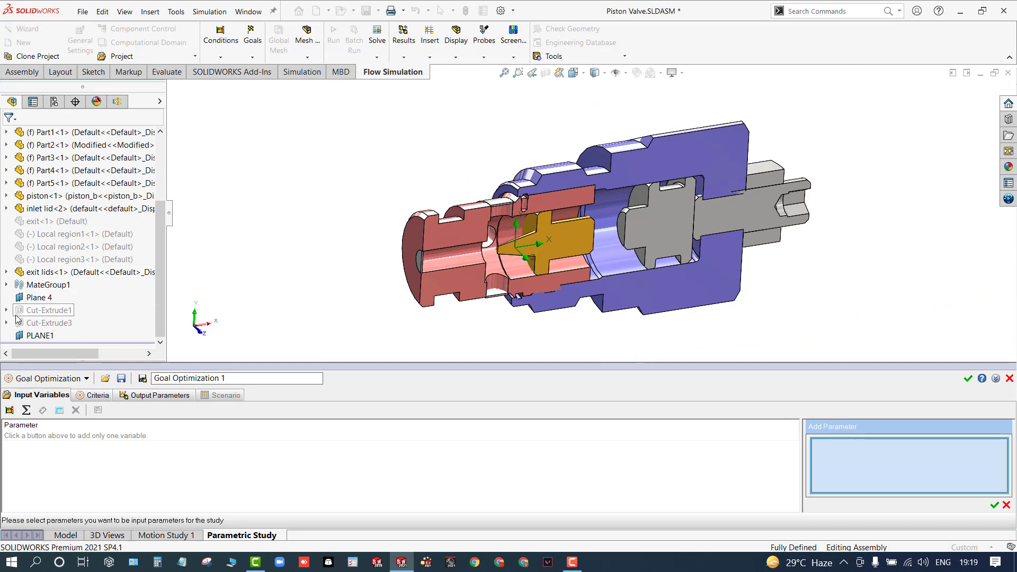
pyautogui.click(6, 285)
pyautogui.click(48, 310)
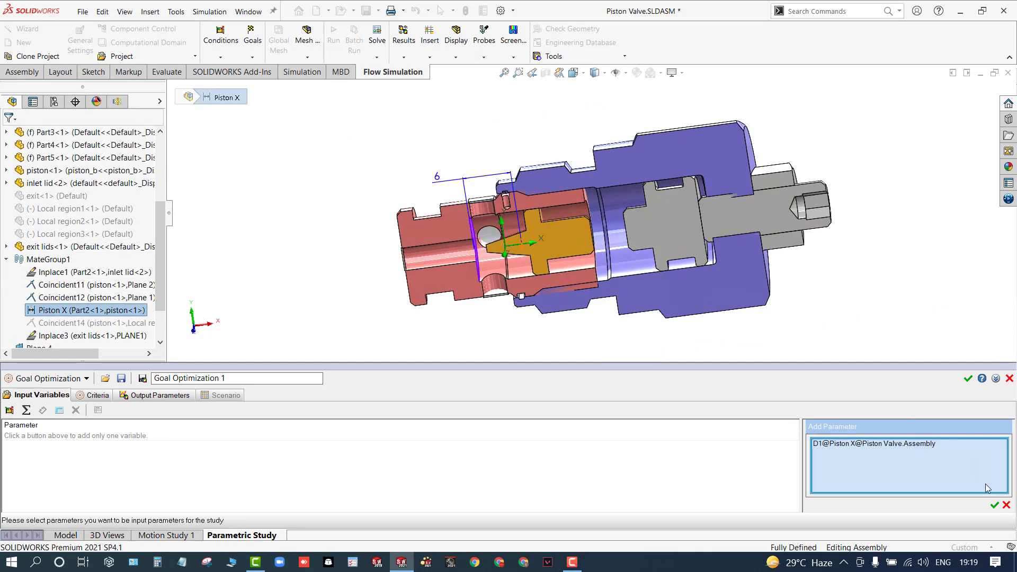
pyautogui.click(995, 505)
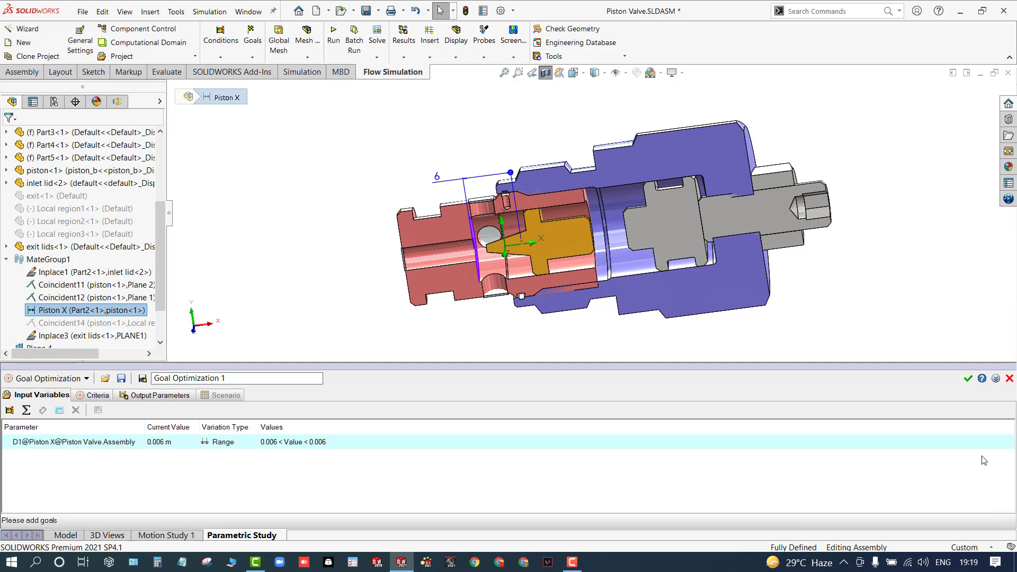
# Set the minimum of the Piston X variable's range to 0.003 m and confirm the variation.
pyautogui.doubleClick(217, 448)
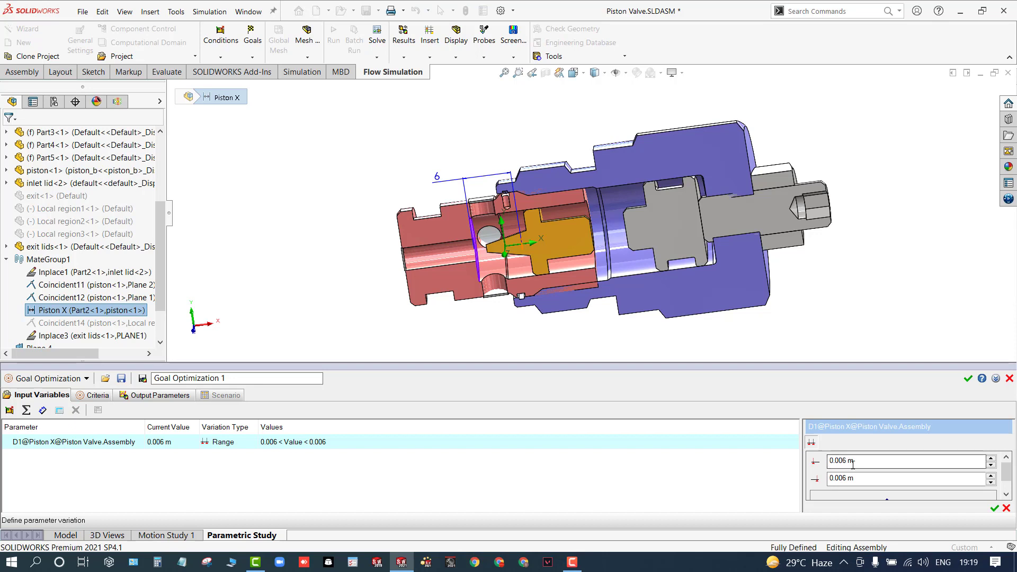
pyautogui.moveTo(856, 461); pyautogui.dragTo(789, 461)
pyautogui.write('0')
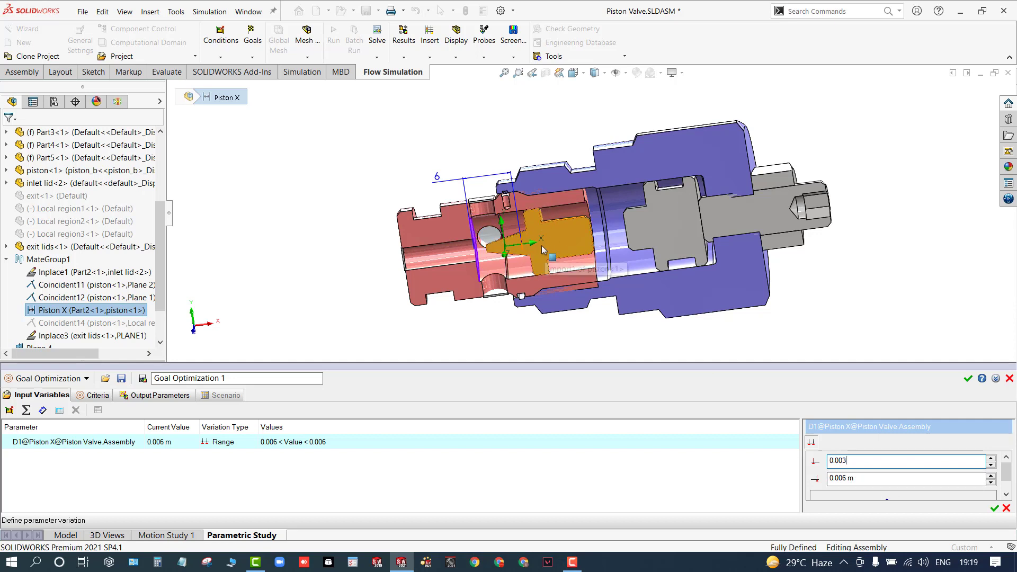
pyautogui.moveTo(386, 340); pyautogui.dragTo(486, 320, button='middle')
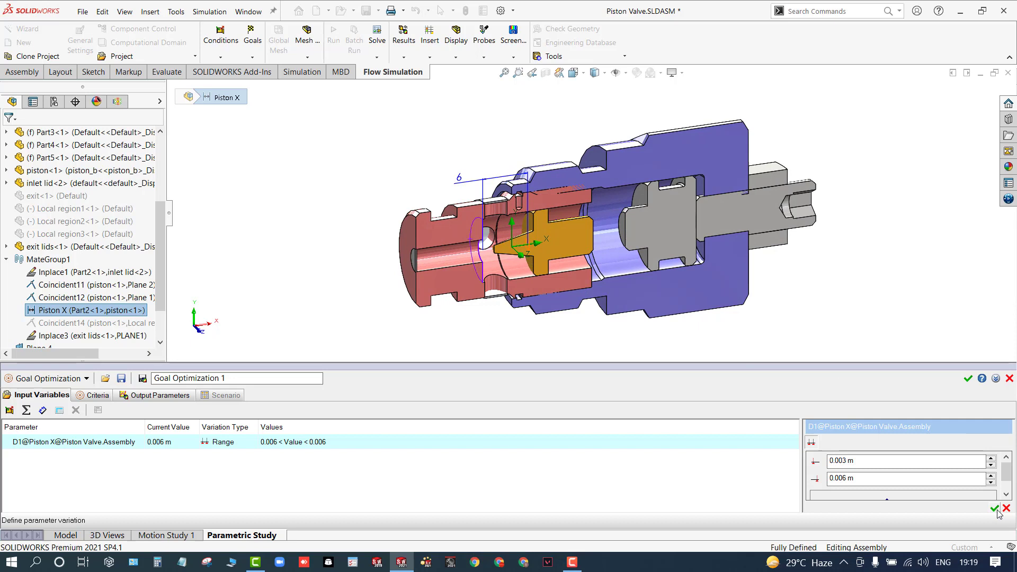
# Add the SG Force (X) 1 goal as the optimization criterion.
pyautogui.click(97, 395)
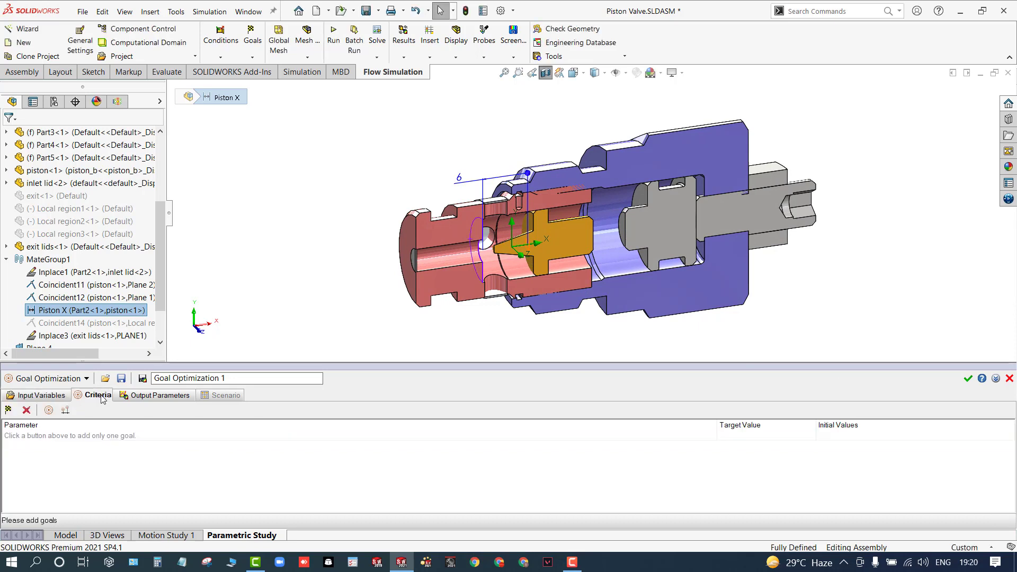
pyautogui.click(9, 410)
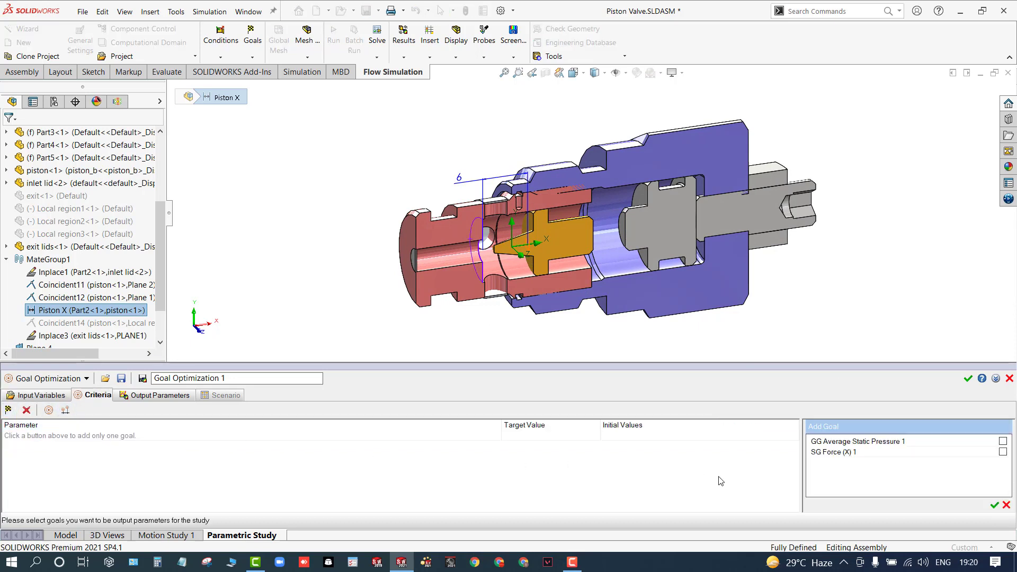
pyautogui.click(1002, 453)
pyautogui.click(995, 505)
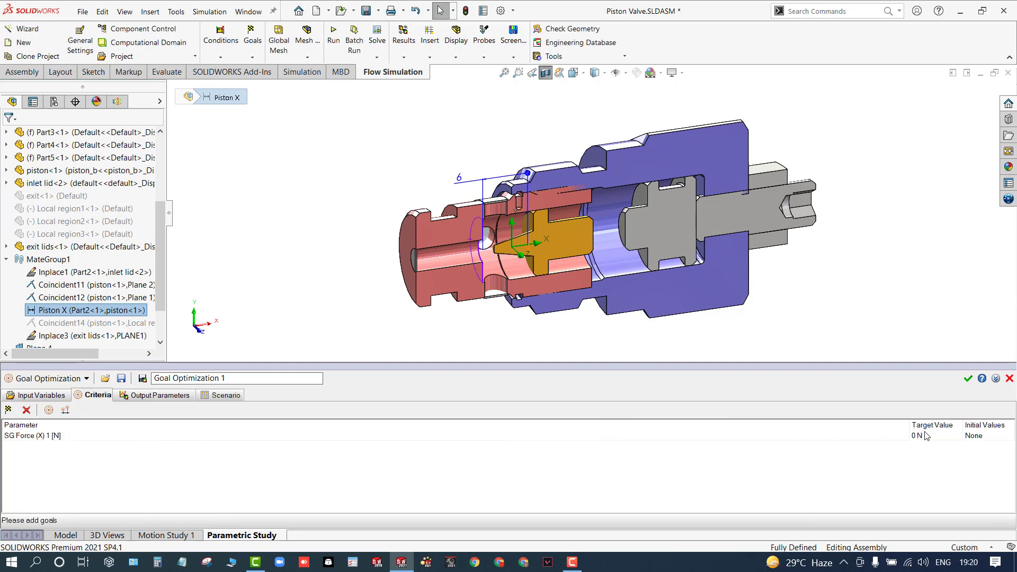
# Set the target value of the SG Force (X) 1 criterion to 6.5 N with a 0.3 N tolerance.
pyautogui.click(48, 411)
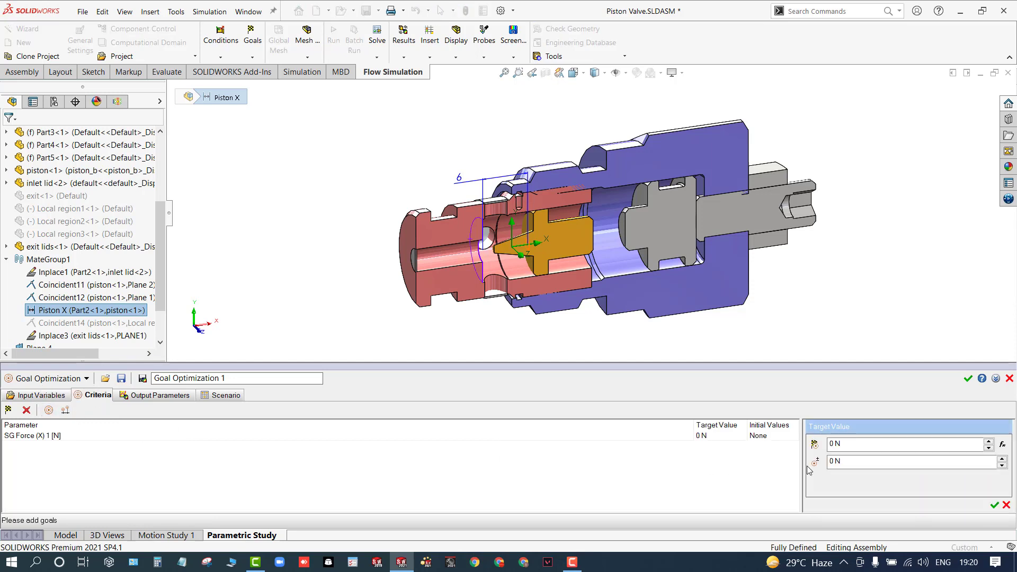
pyautogui.doubleClick(856, 447)
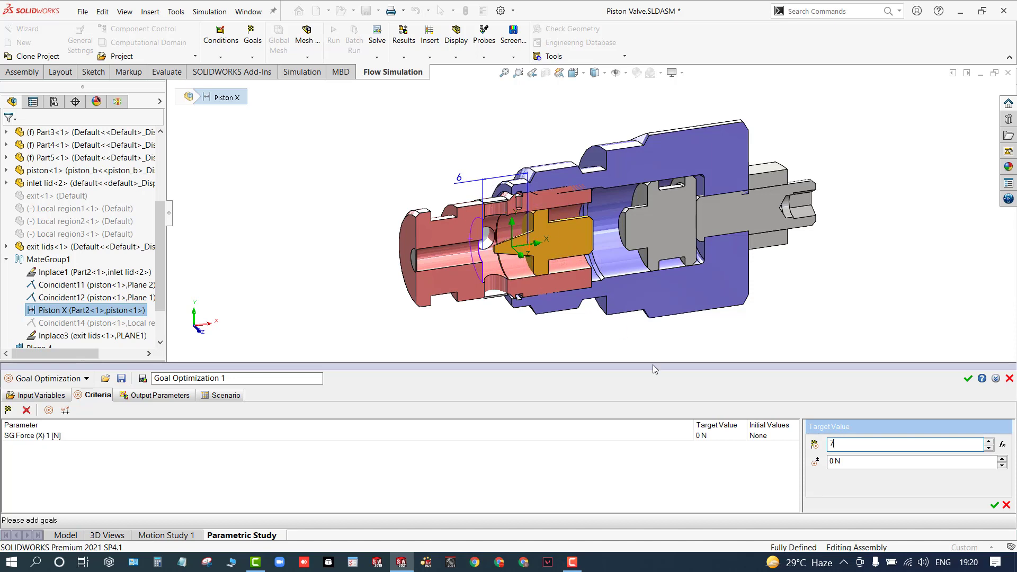
pyautogui.press('Tab')
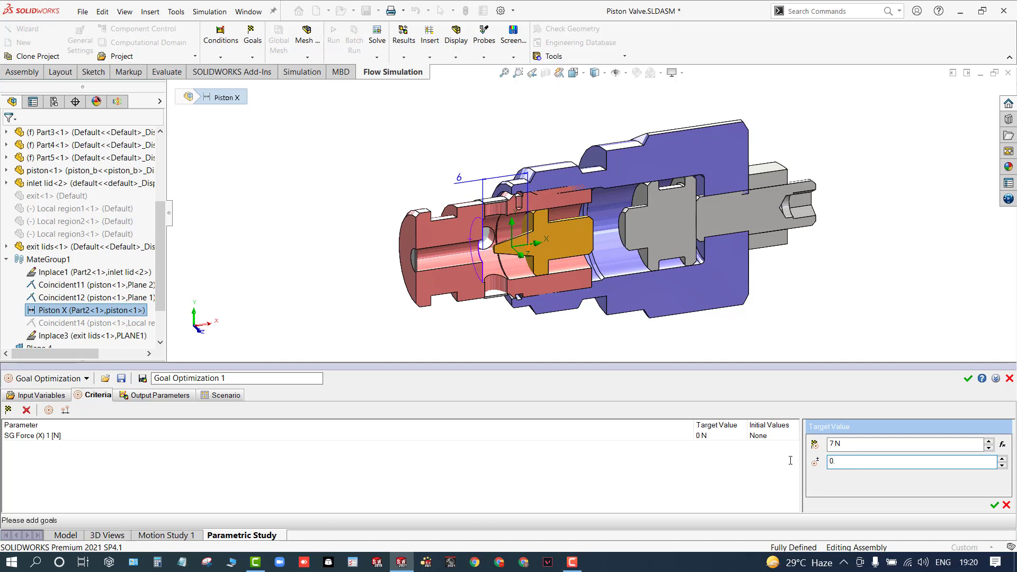
pyautogui.click(852, 444)
pyautogui.write('6.5')
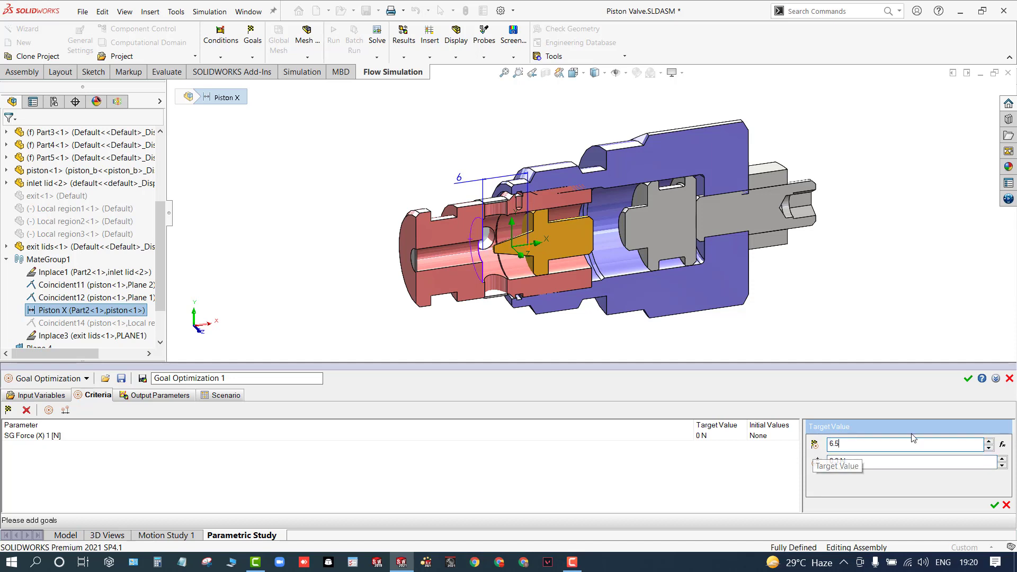
pyautogui.press('Tab')
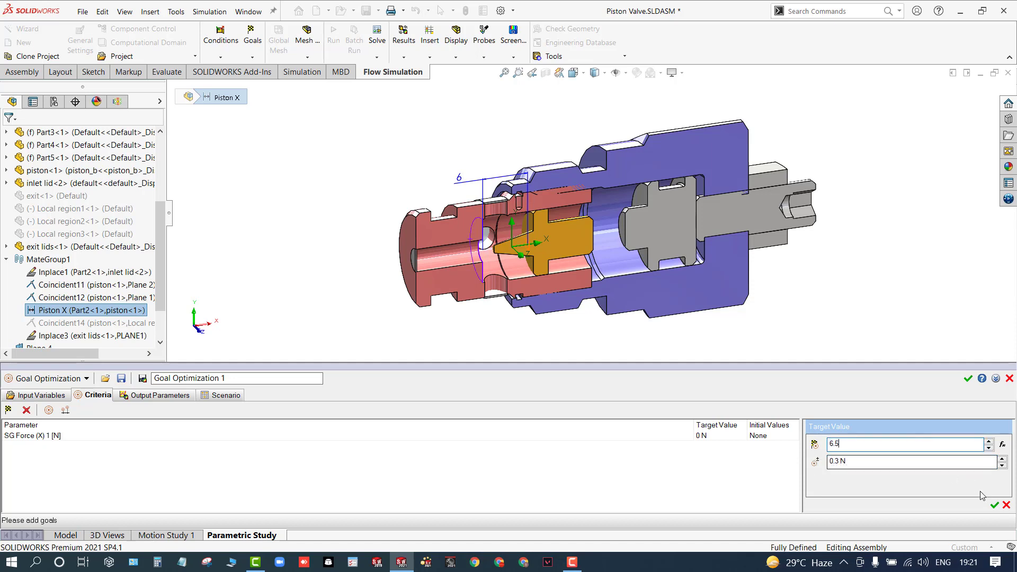
pyautogui.write('0.3')
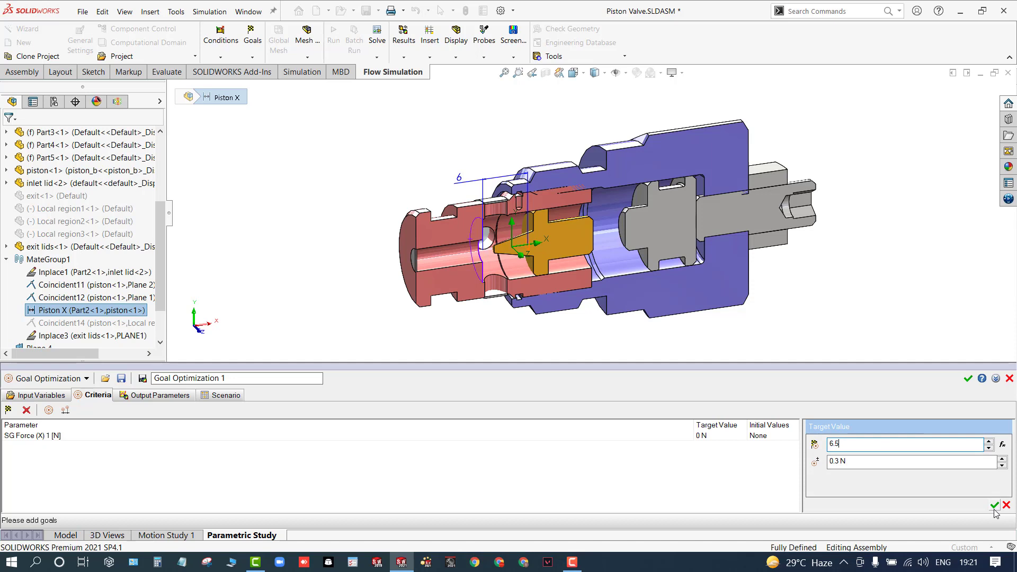
pyautogui.click(995, 506)
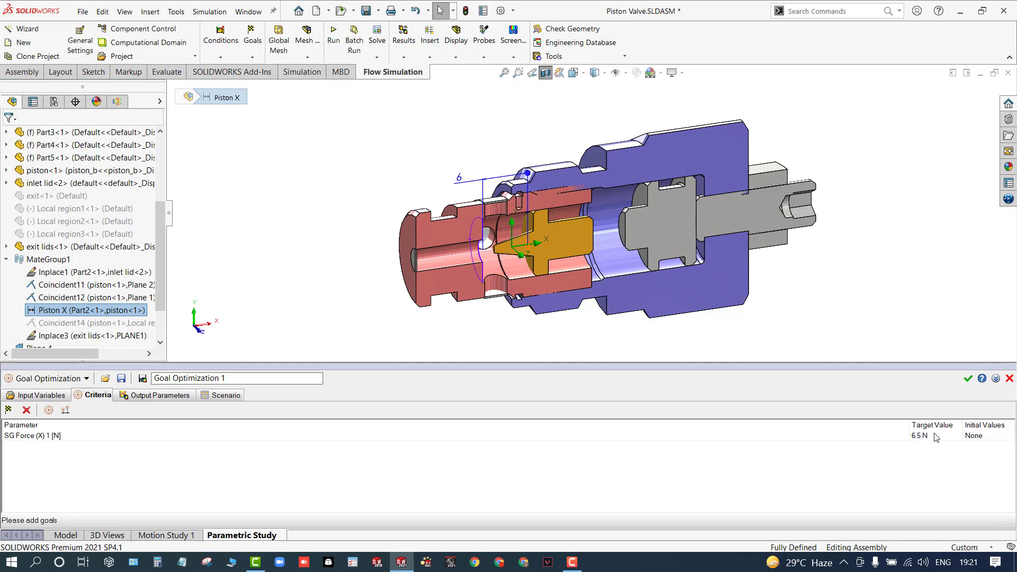
# Add the SG Force (X) 1 goal as an output parameter of the goal optimization.
pyautogui.click(156, 395)
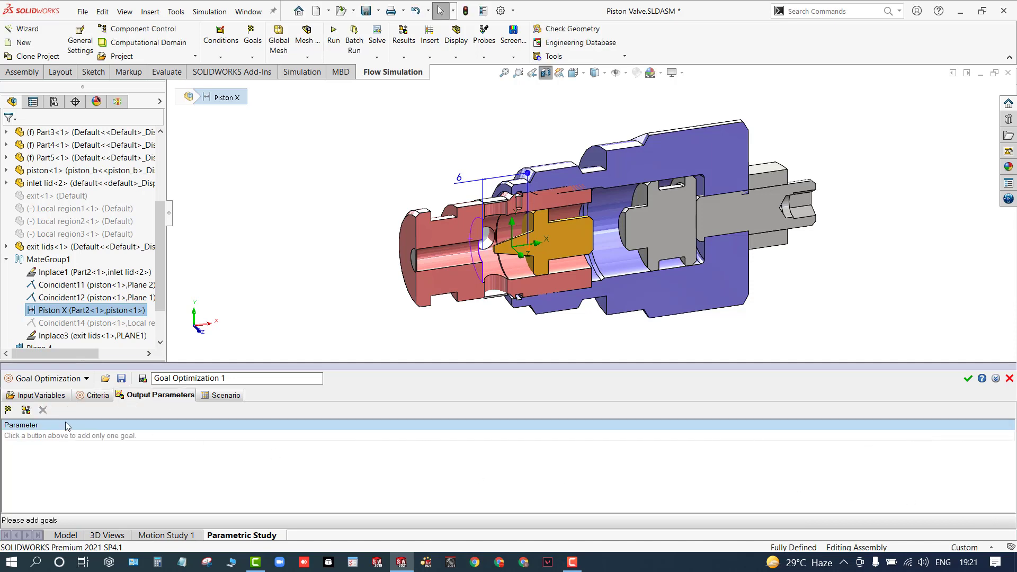
pyautogui.click(9, 413)
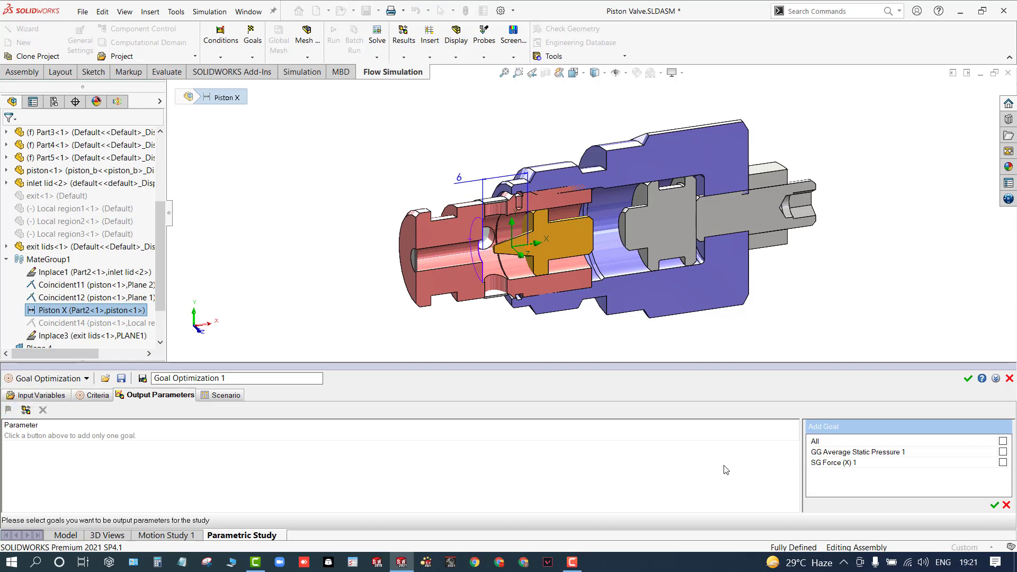
pyautogui.click(1003, 462)
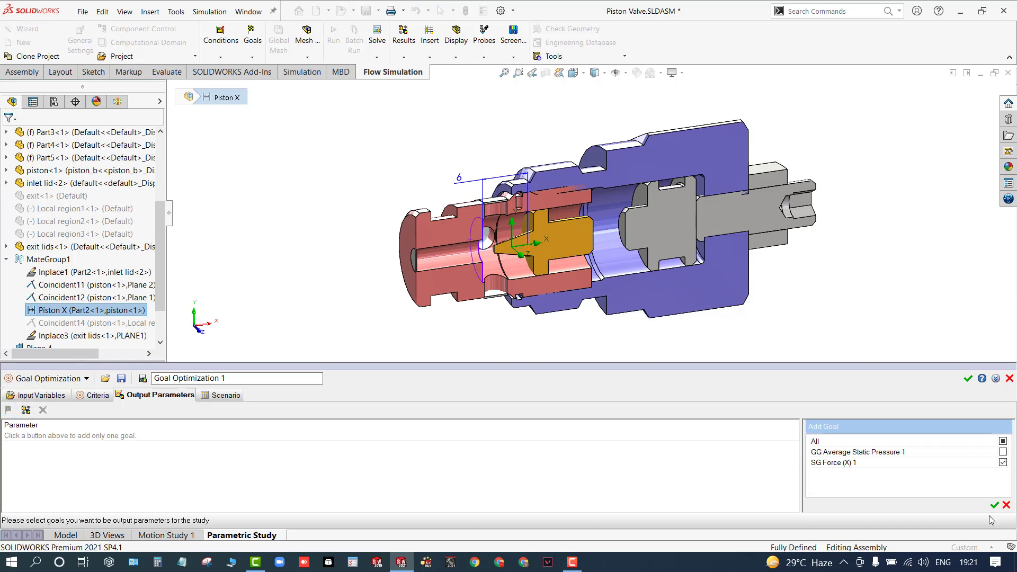
pyautogui.click(995, 507)
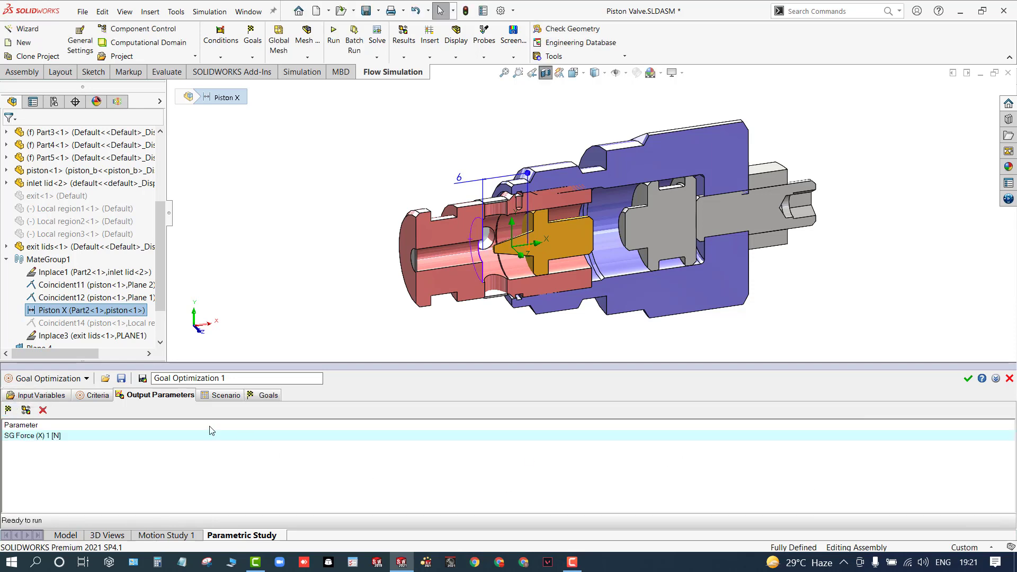
# Run the goal optimization scenario with automatic computer selection and all cores, allowing the solver access through the firewall.
pyautogui.click(217, 395)
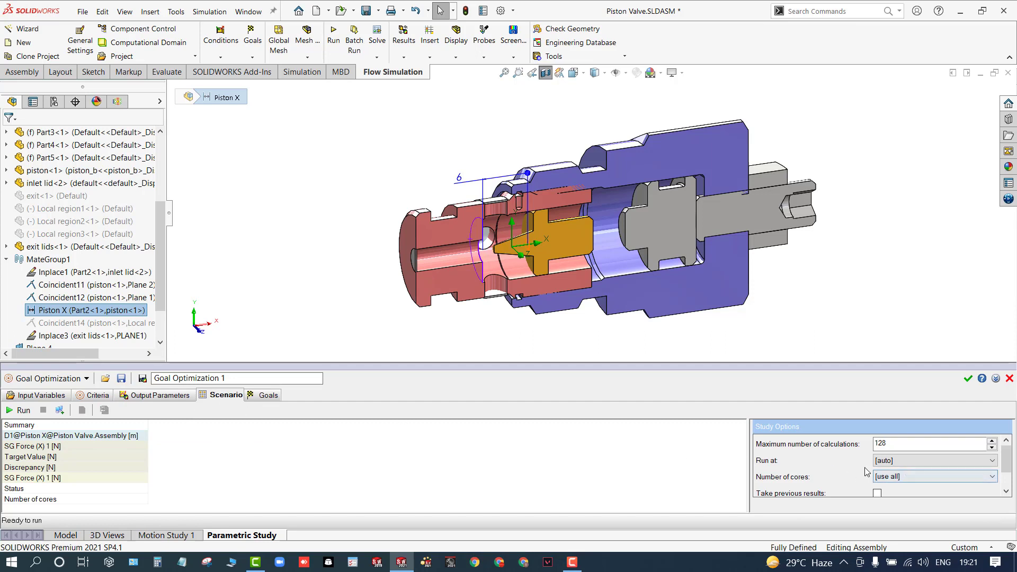
pyautogui.click(932, 461)
pyautogui.click(920, 470)
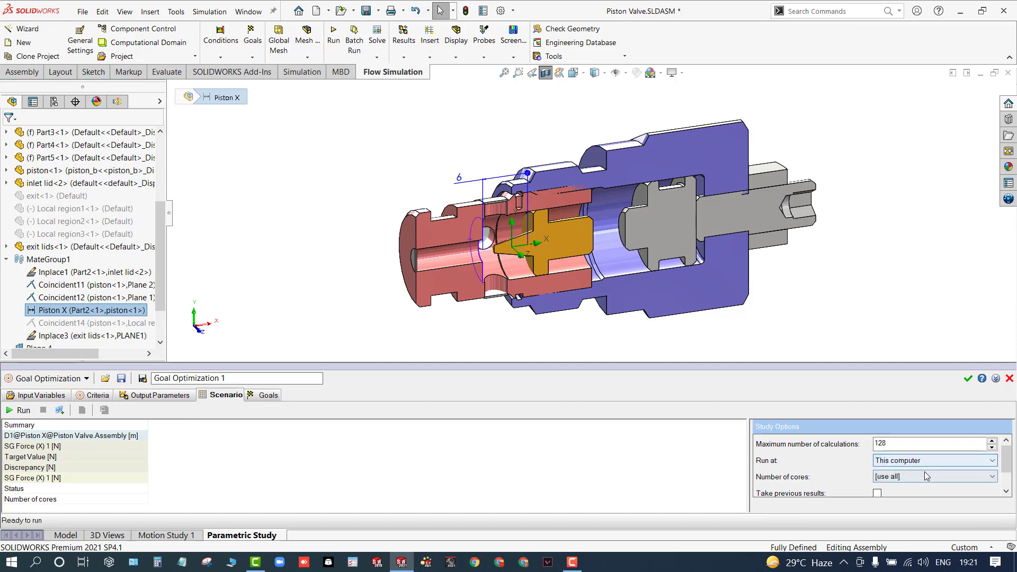
pyautogui.scroll(1, 920, 462)
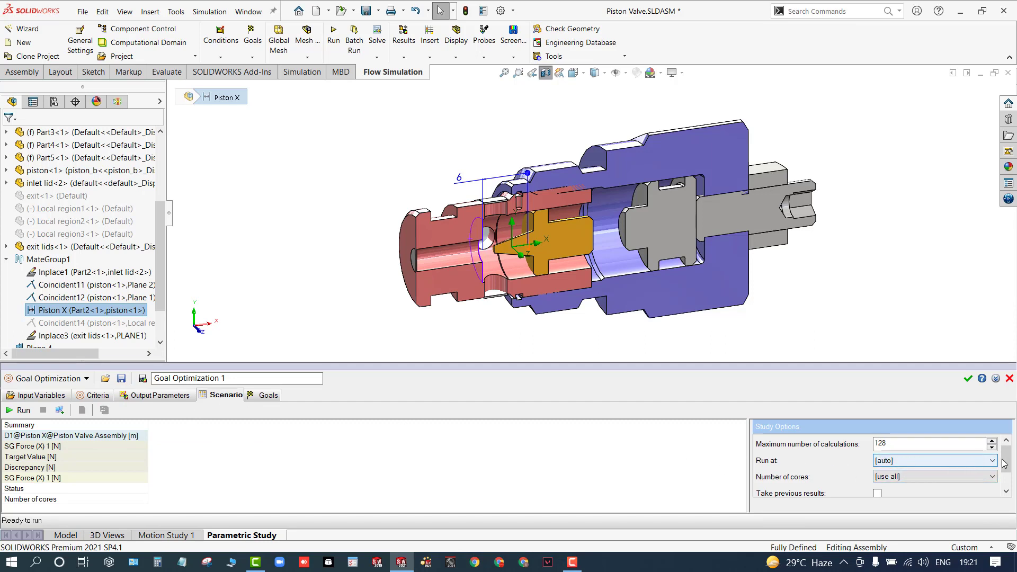
pyautogui.moveTo(1003, 464)
pyautogui.mouseDown()
pyautogui.moveTo(1005, 486)
pyautogui.moveTo(1003, 462)
pyautogui.mouseUp()
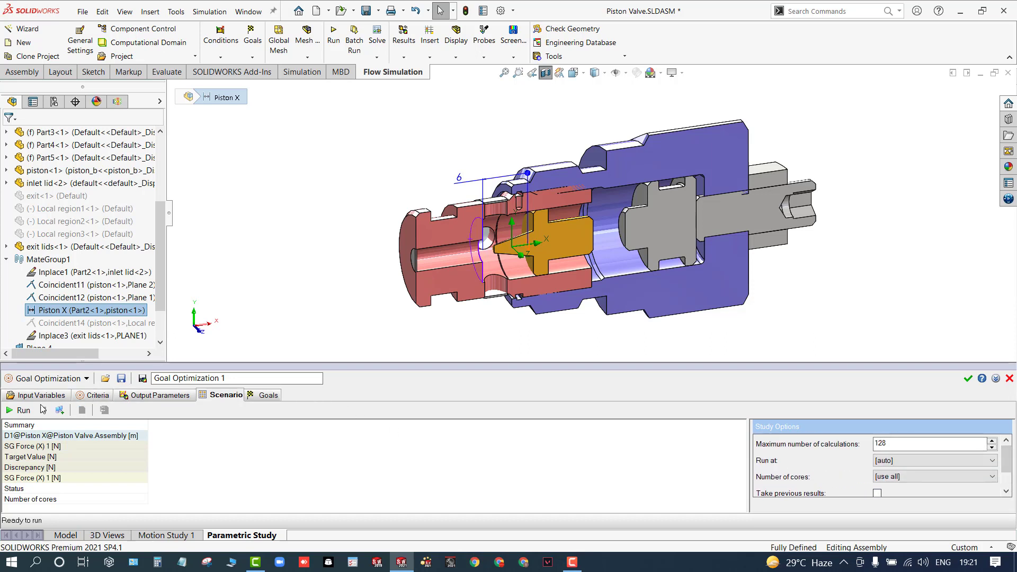
pyautogui.click(14, 412)
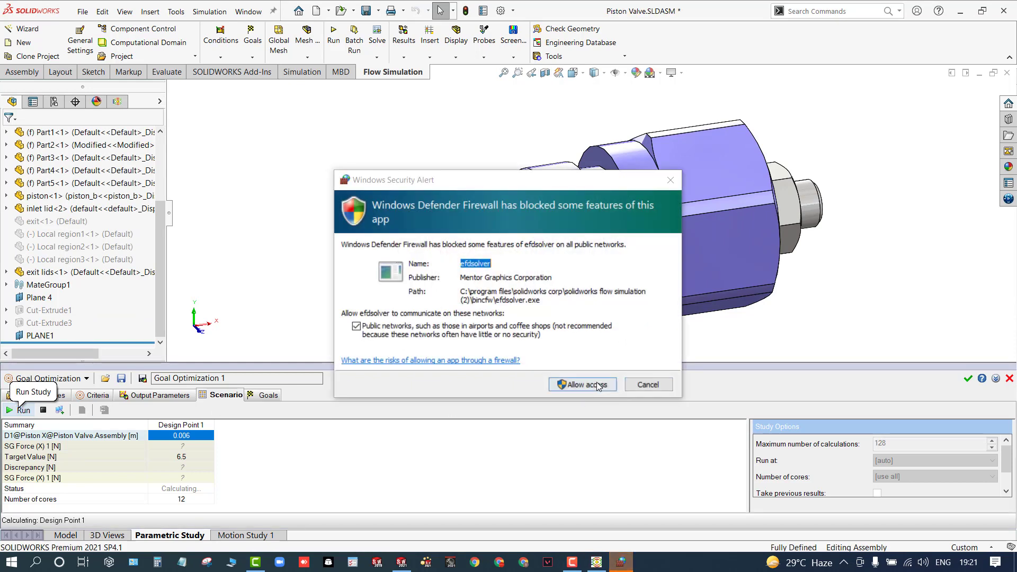
pyautogui.click(598, 385)
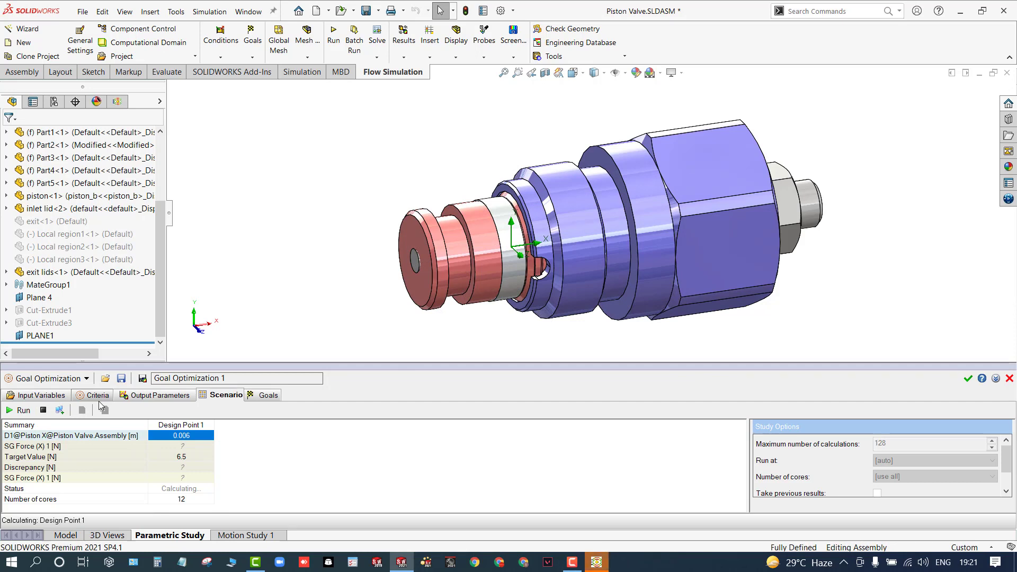
pyautogui.click(604, 566)
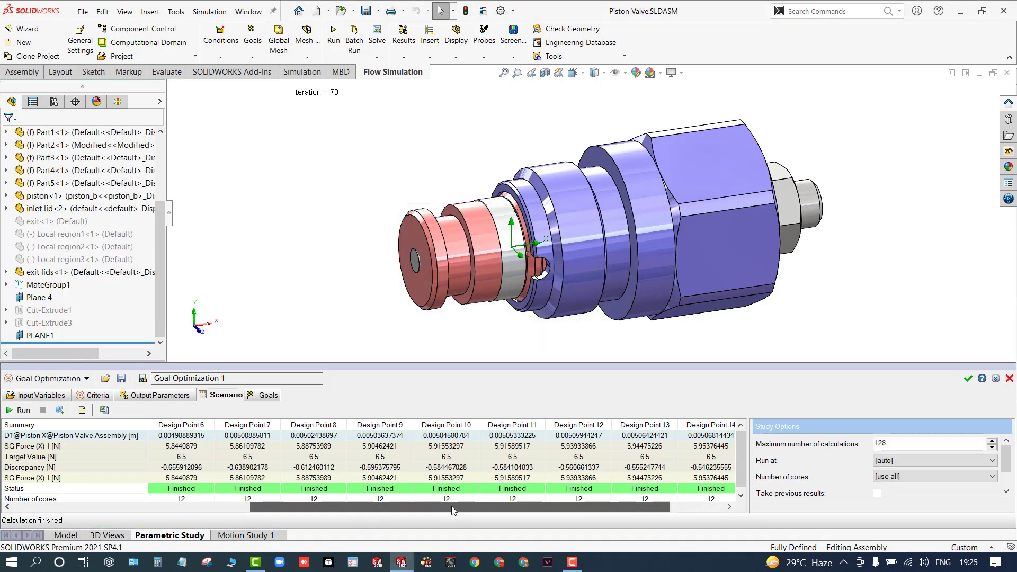
# Examine the X-force and discrepancy across all design points of the goal optimization, and close the study.
pyautogui.moveTo(470, 504); pyautogui.dragTo(571, 511)
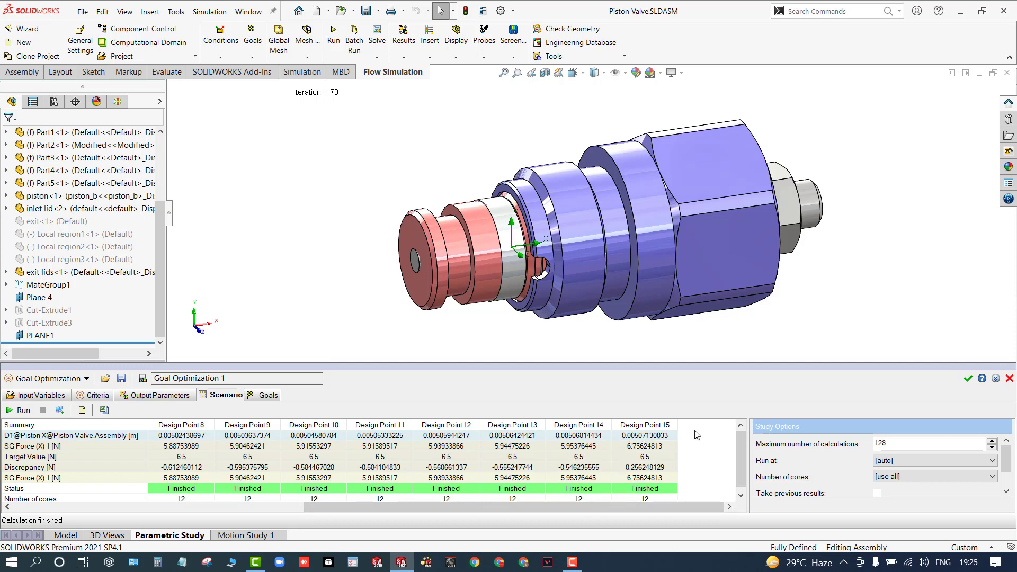
pyautogui.click(645, 459)
pyautogui.click(643, 447)
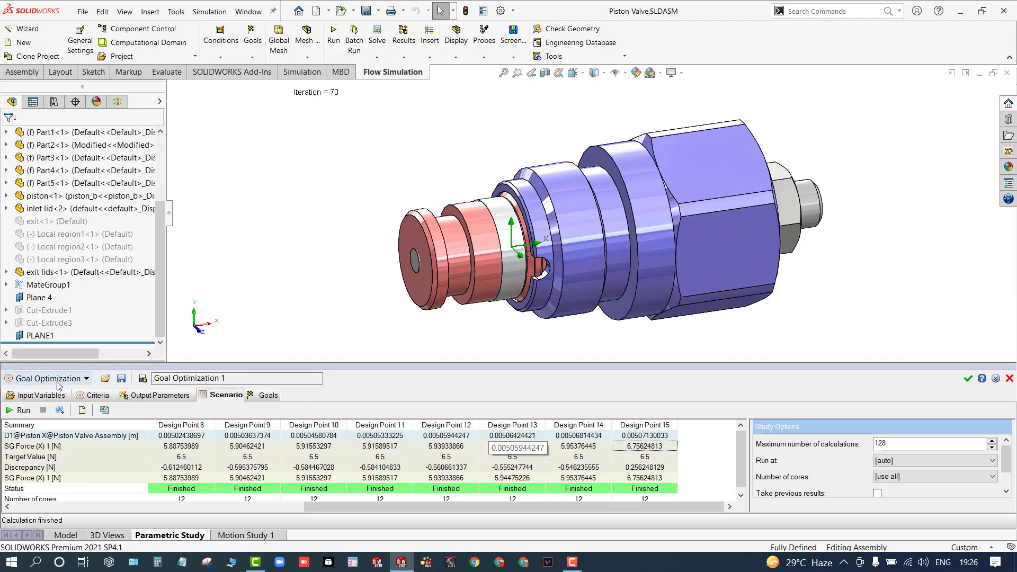
pyautogui.moveTo(691, 506); pyautogui.dragTo(163, 493)
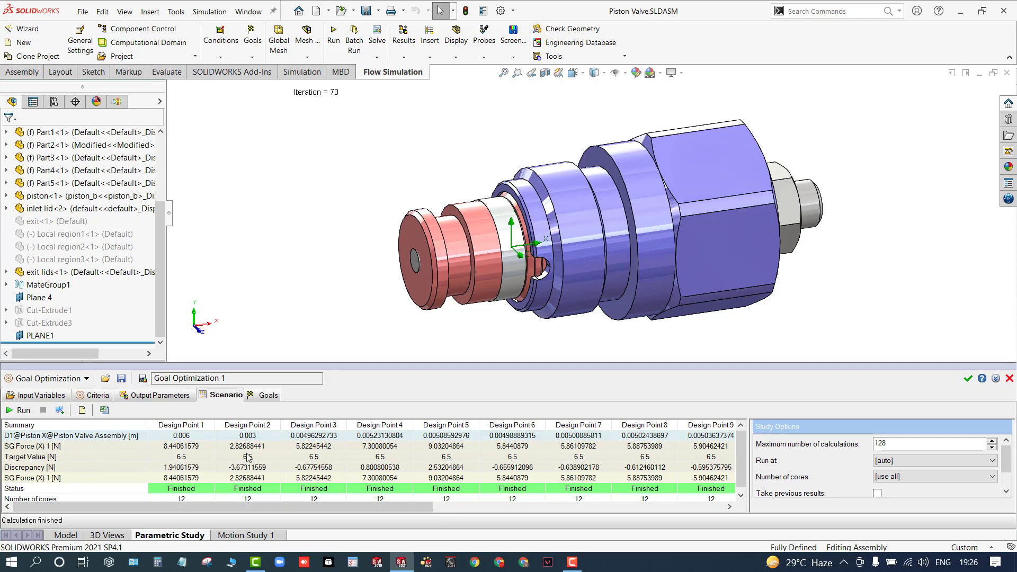
pyautogui.click(969, 378)
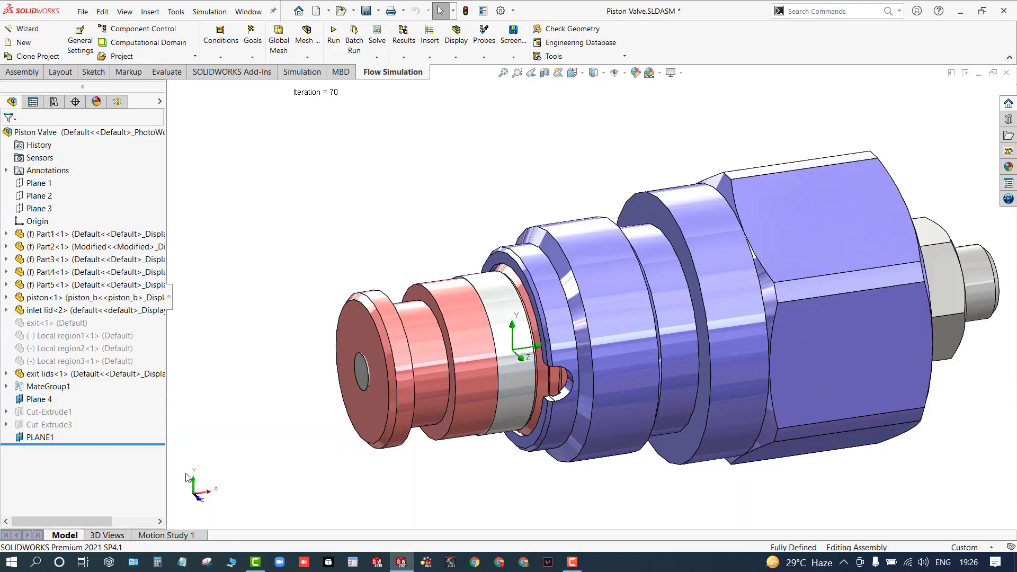
# Inspect the manual options of the Piston Study's global mesh settings and keep the automatic type.
pyautogui.click(116, 102)
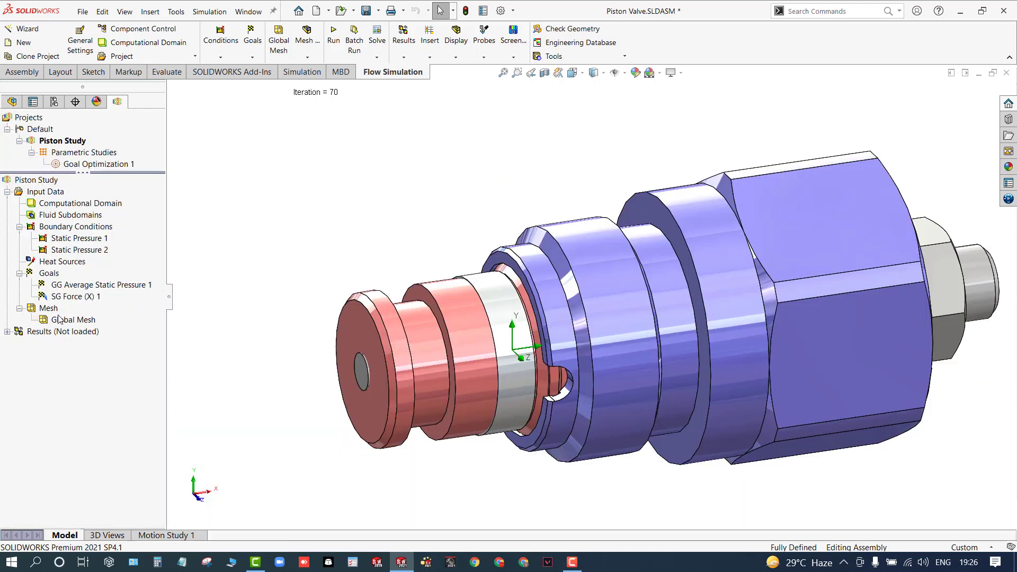
pyautogui.rightClick(42, 333)
pyautogui.click(133, 249)
pyautogui.rightClick(44, 309)
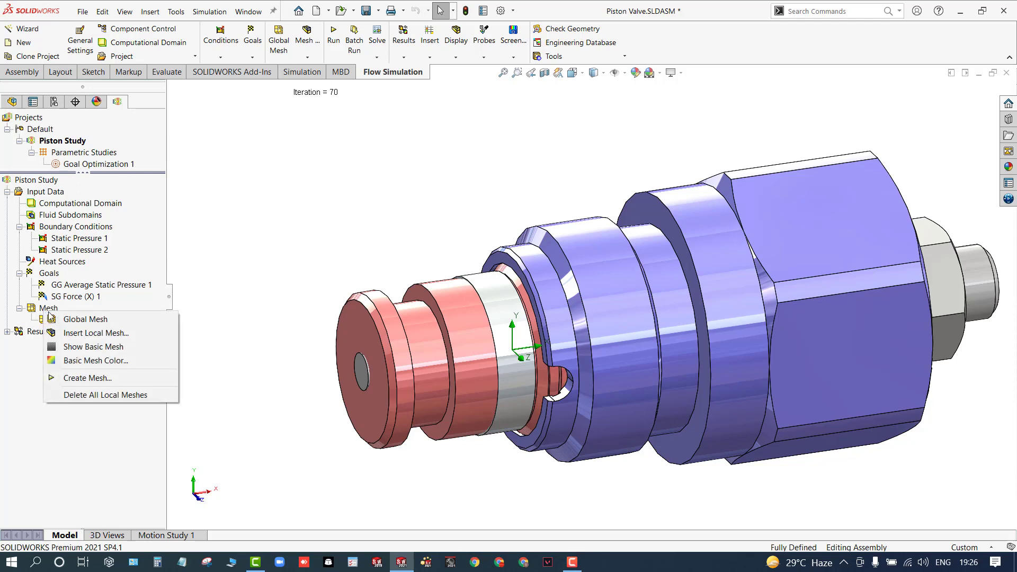
pyautogui.click(79, 321)
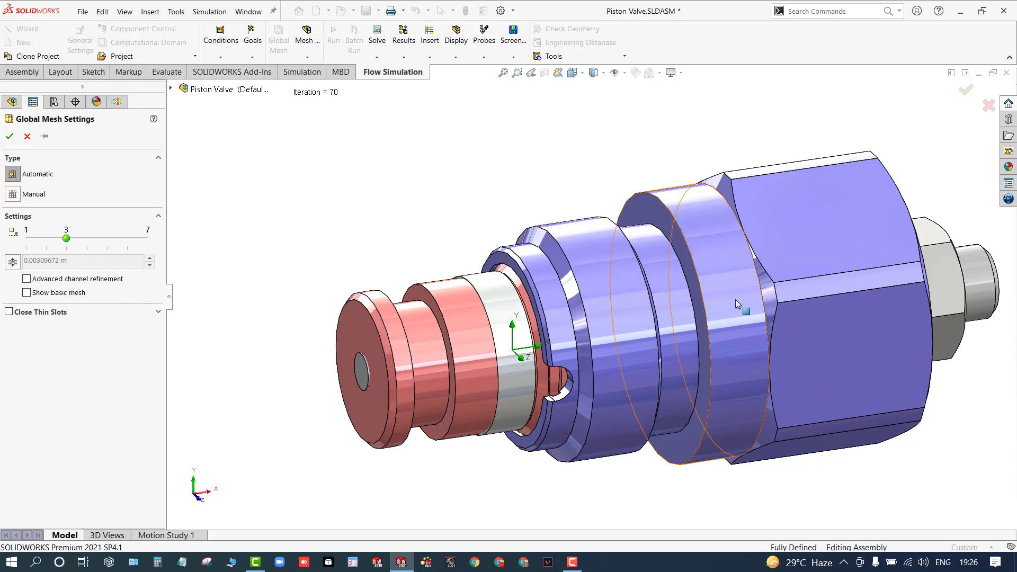
pyautogui.click(14, 194)
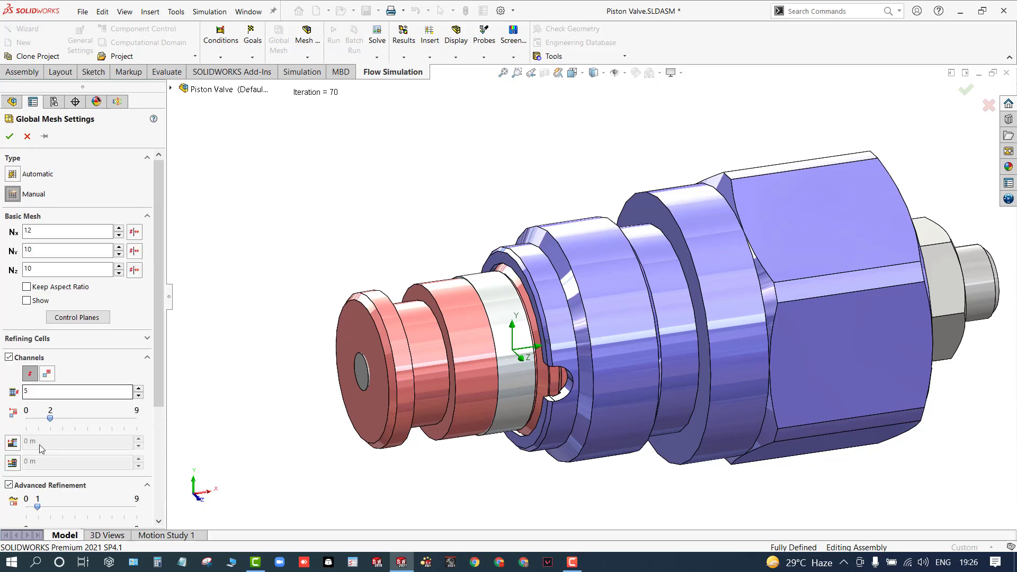
pyautogui.click(12, 174)
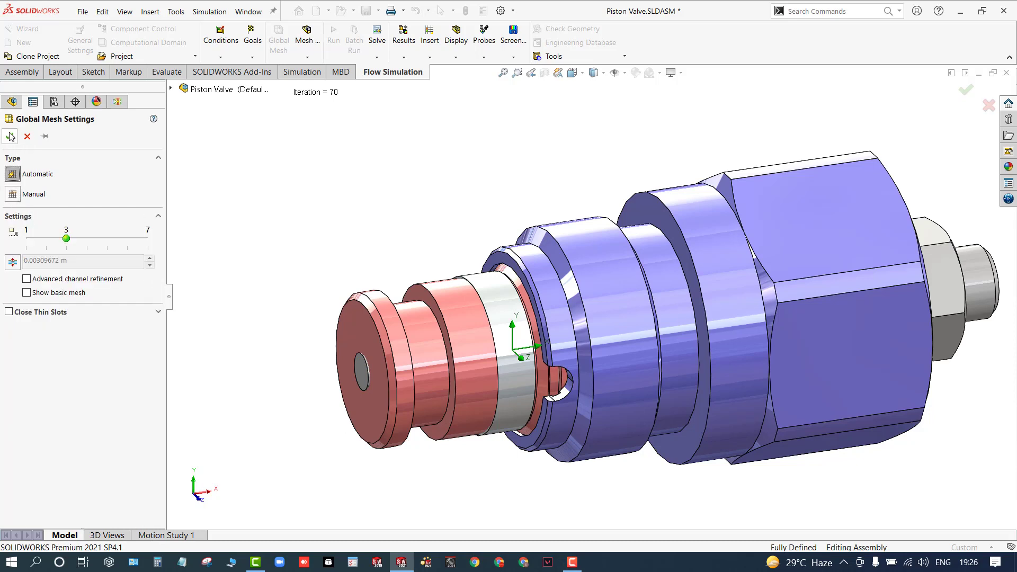
pyautogui.click(10, 137)
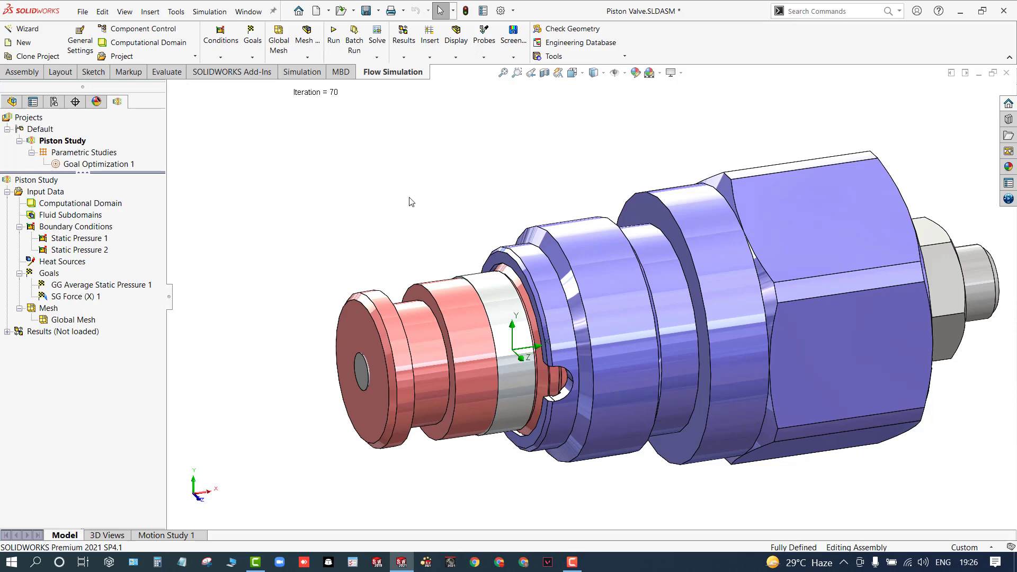
# Run the Piston Study as a new calculation on this computer with results loading enabled, and close the solver window.
pyautogui.click(334, 35)
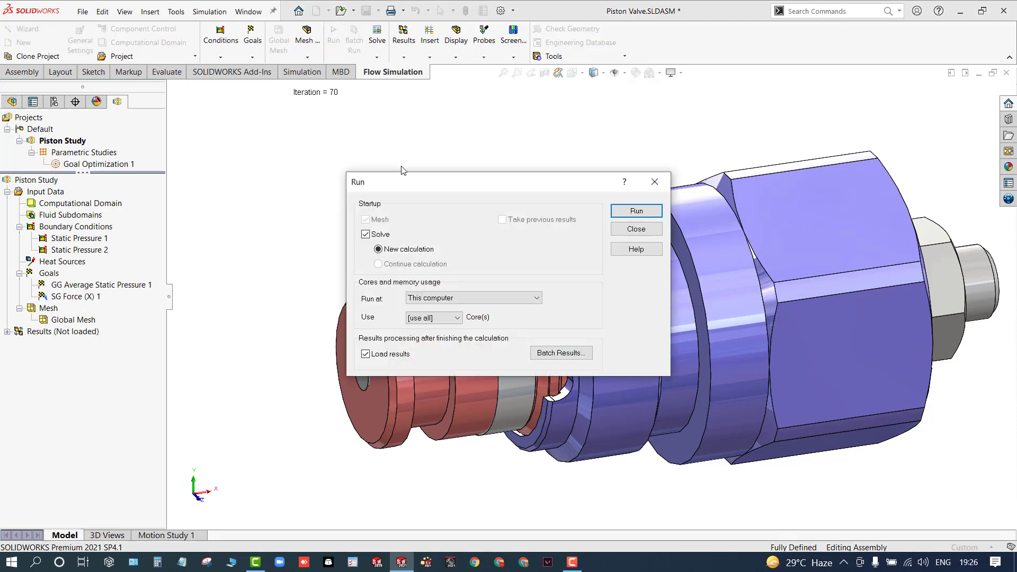
pyautogui.click(631, 212)
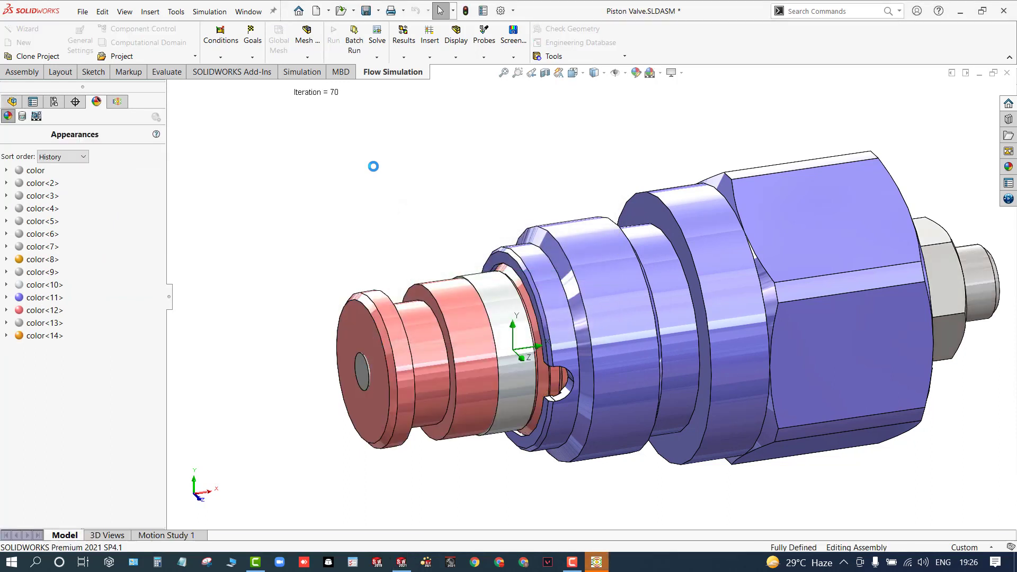
pyautogui.click(118, 102)
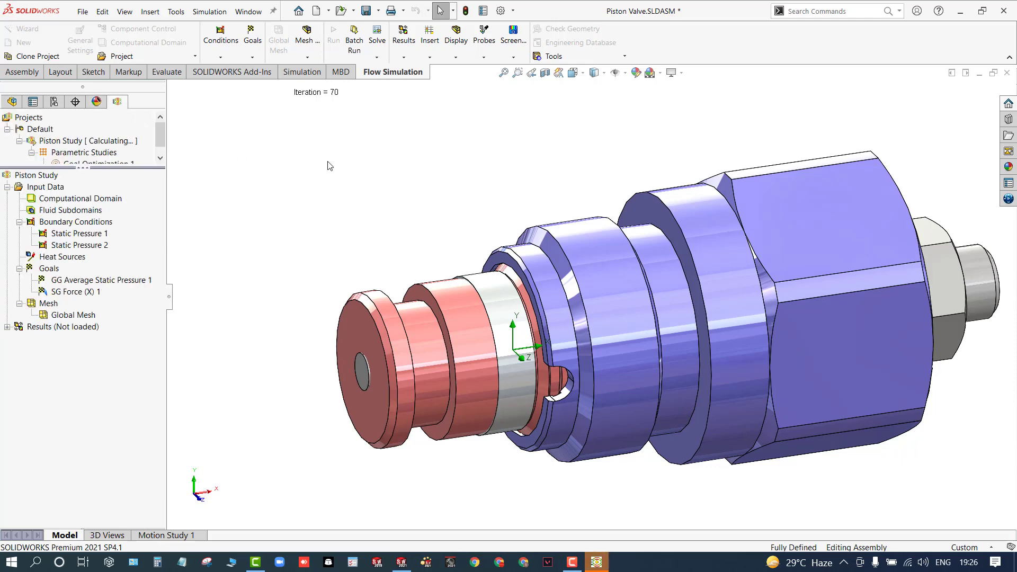
pyautogui.moveTo(371, 172); pyautogui.dragTo(380, 189, button='middle')
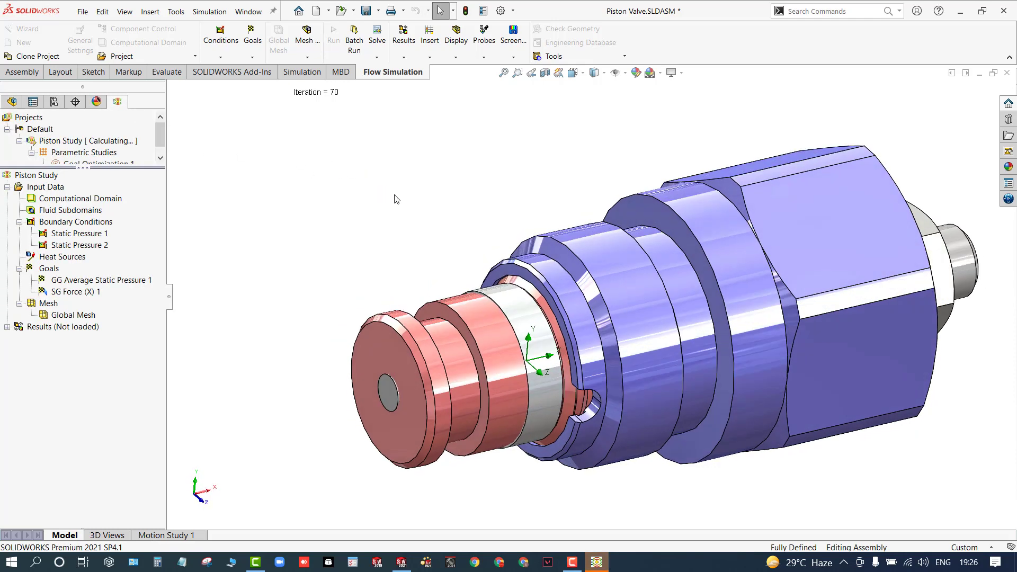
pyautogui.click(606, 566)
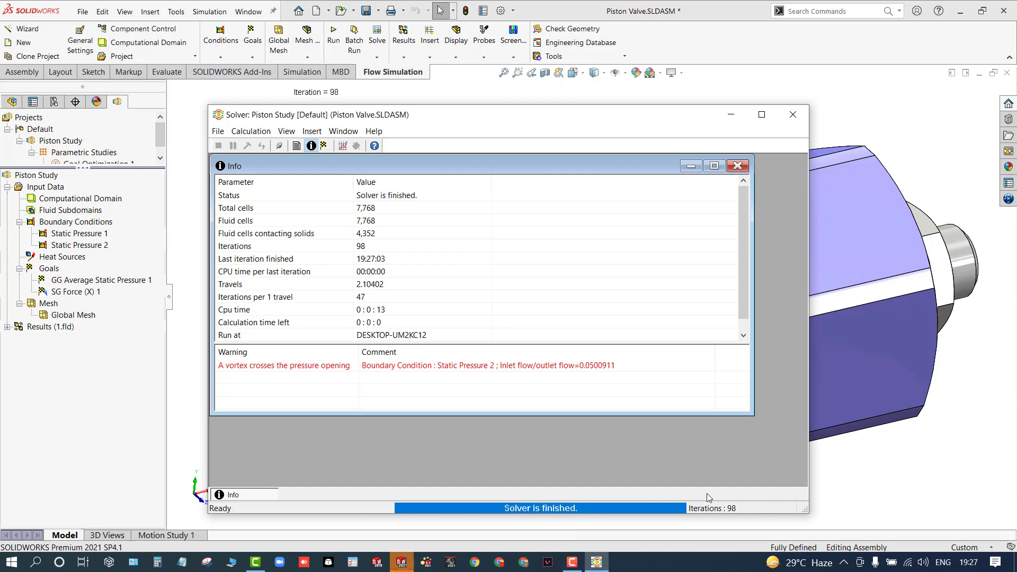
pyautogui.click(783, 122)
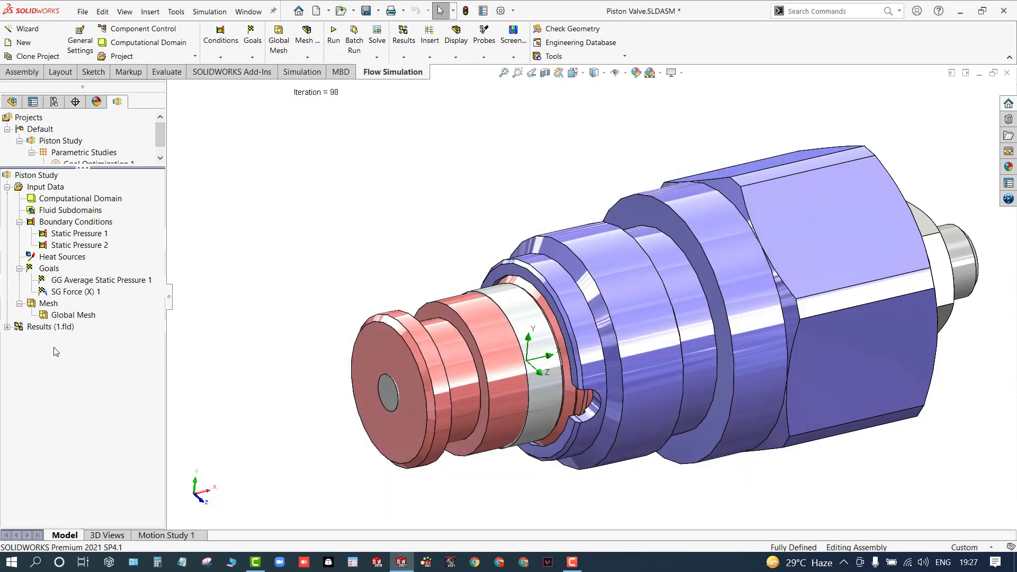
# Expand the loaded results and cut the valve assembly open with a section view at Plane 1.
pyautogui.click(8, 327)
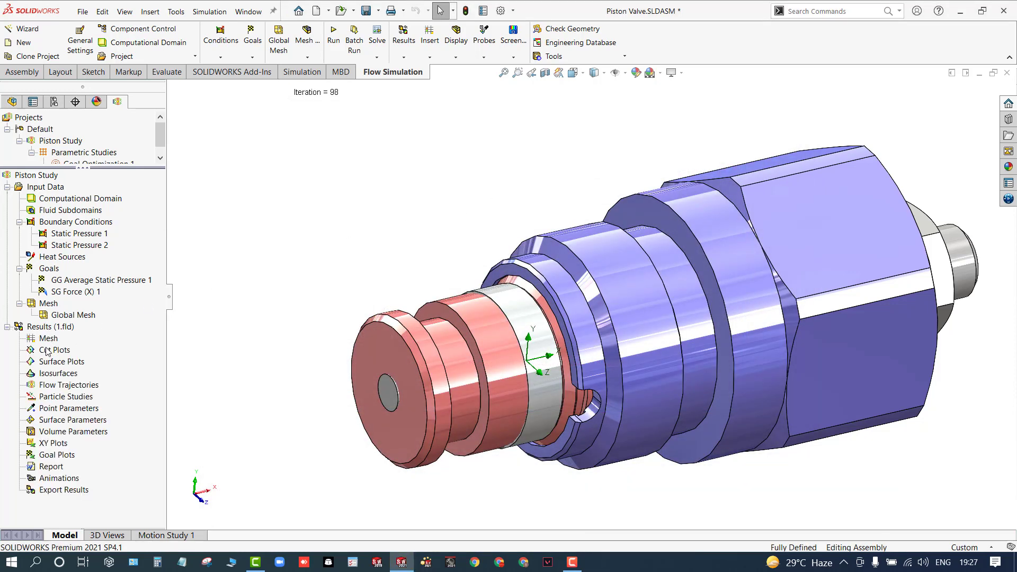
pyautogui.click(545, 73)
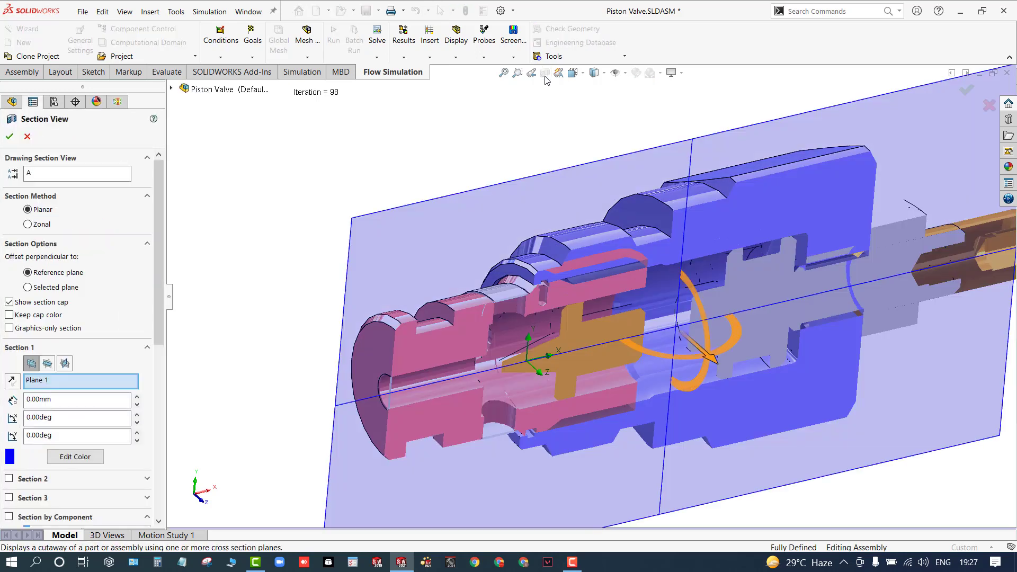
pyautogui.click(10, 136)
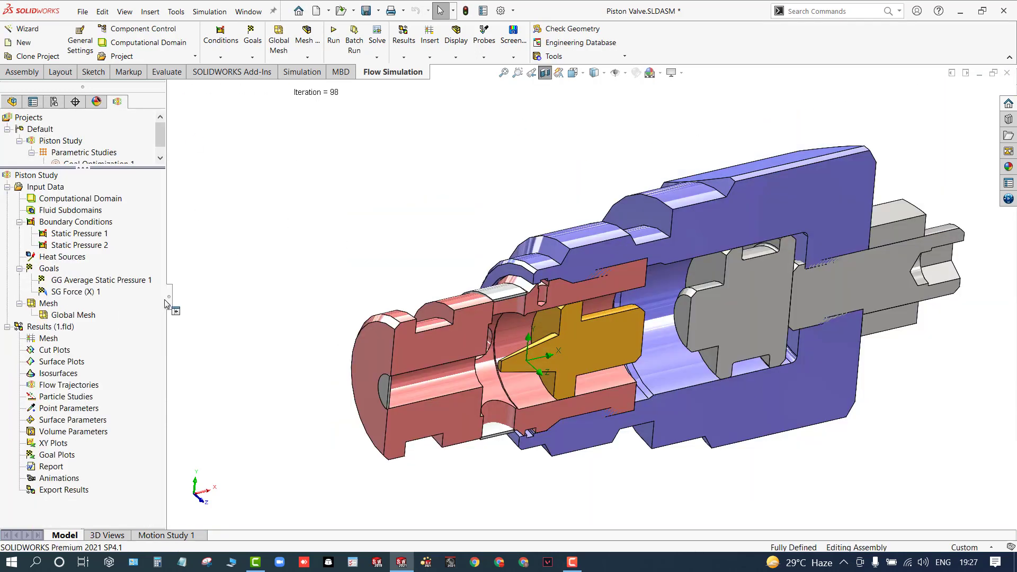
# Insert a cut plot on Plane 1 with contours showing Velocity, and preview it.
pyautogui.rightClick(63, 351)
pyautogui.click(101, 355)
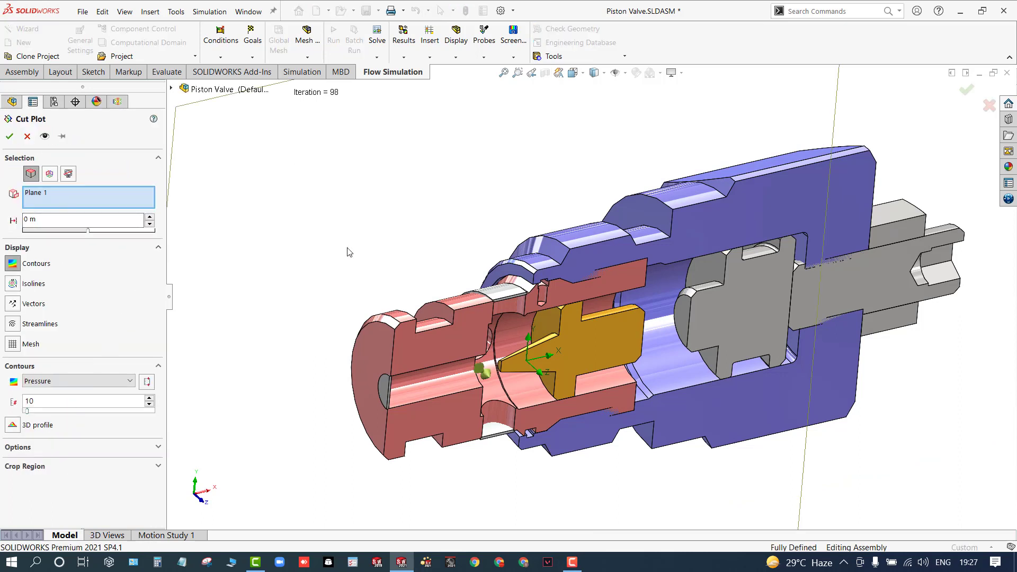
pyautogui.scroll(5, 371, 251)
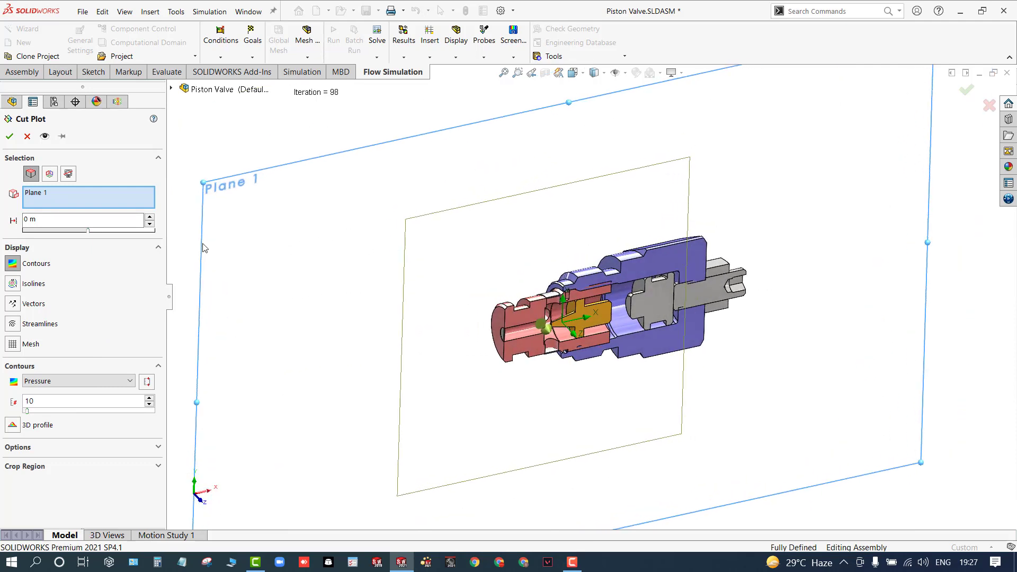
pyautogui.click(42, 381)
pyautogui.click(51, 429)
pyautogui.click(45, 136)
pyautogui.scroll(-3, 546, 329)
pyautogui.scroll(-5, 549, 329)
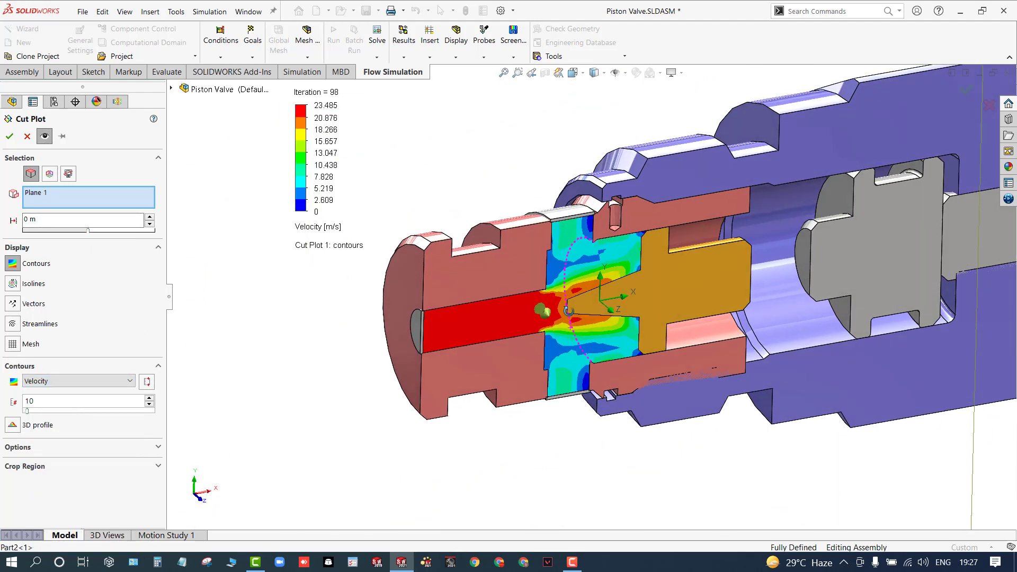
# Inspect the velocity contours around the piston tip and add vectors to the cut plot.
pyautogui.scroll(-4, 567, 295)
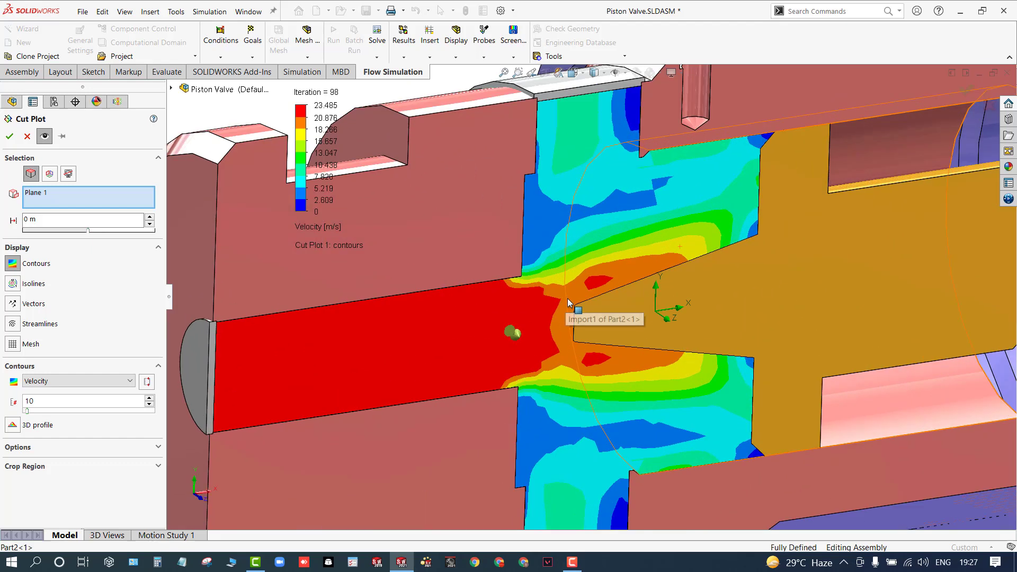
pyautogui.scroll(3, 568, 298)
pyautogui.scroll(3, 586, 294)
pyautogui.scroll(-4, 570, 318)
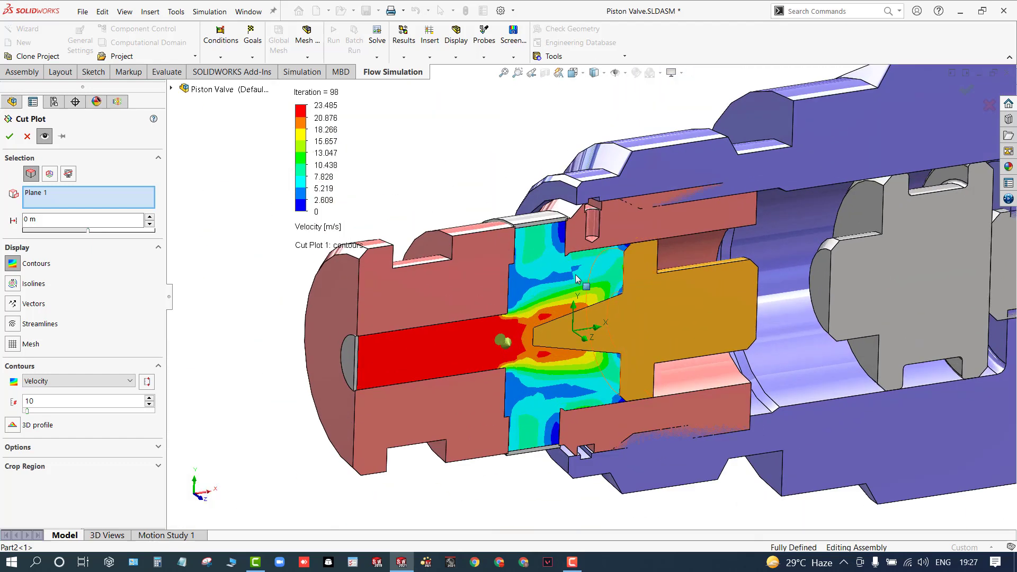
pyautogui.click(21, 305)
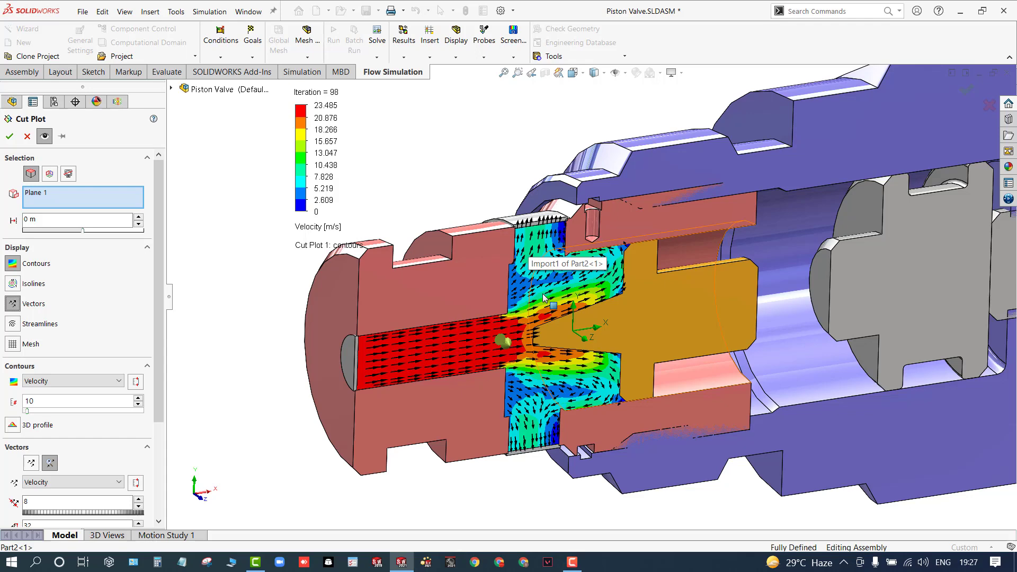
# Overlay the mesh on the cut plot, and remove the overlay again.
pyautogui.click(12, 347)
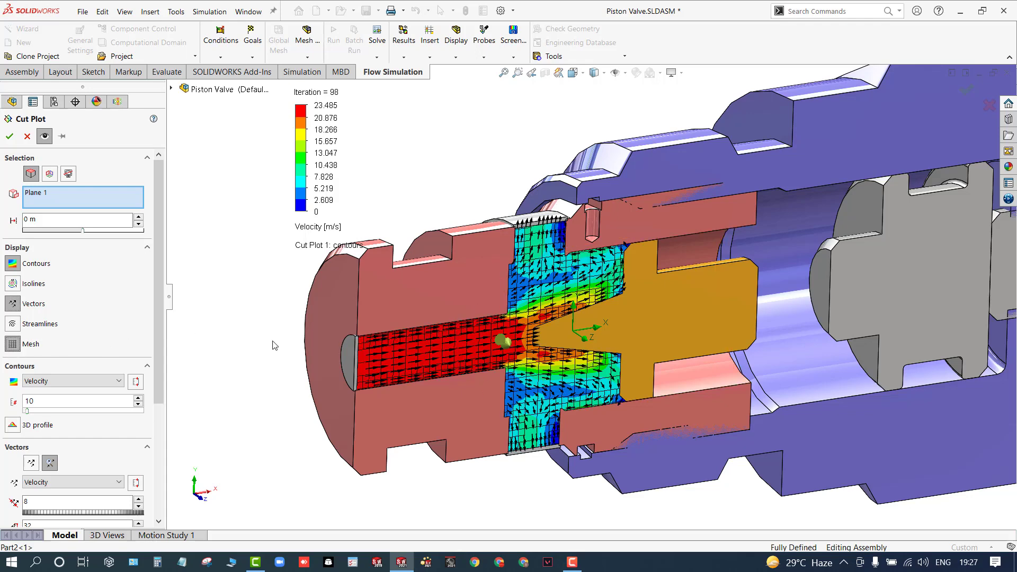
pyautogui.scroll(-2, 450, 329)
pyautogui.click(12, 348)
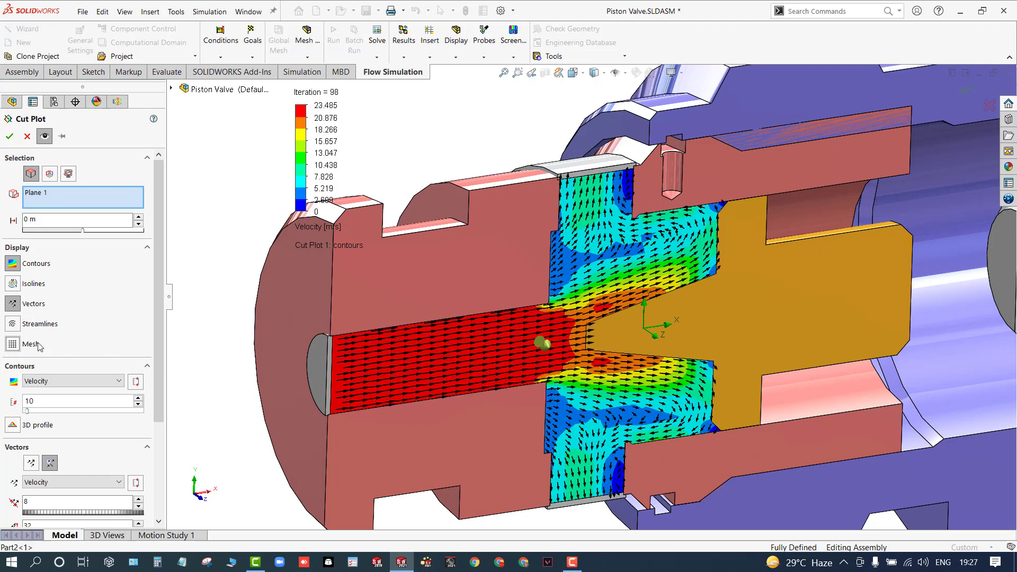
# Toggle the cut plot's streamlines on and back off, and accept the plot with contours and vectors.
pyautogui.scroll(2, 232, 350)
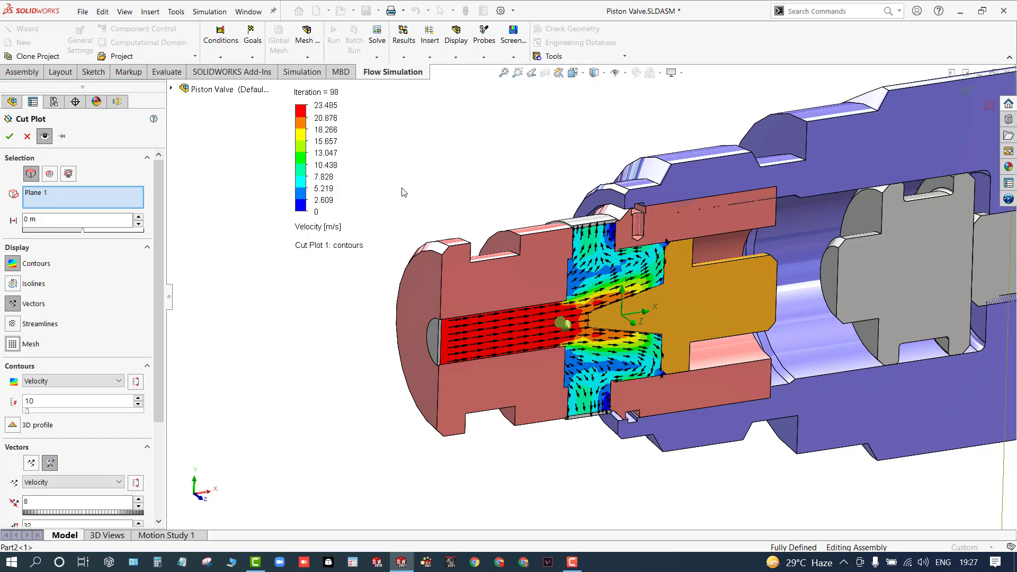
pyautogui.scroll(1, 404, 192)
pyautogui.scroll(2, 440, 190)
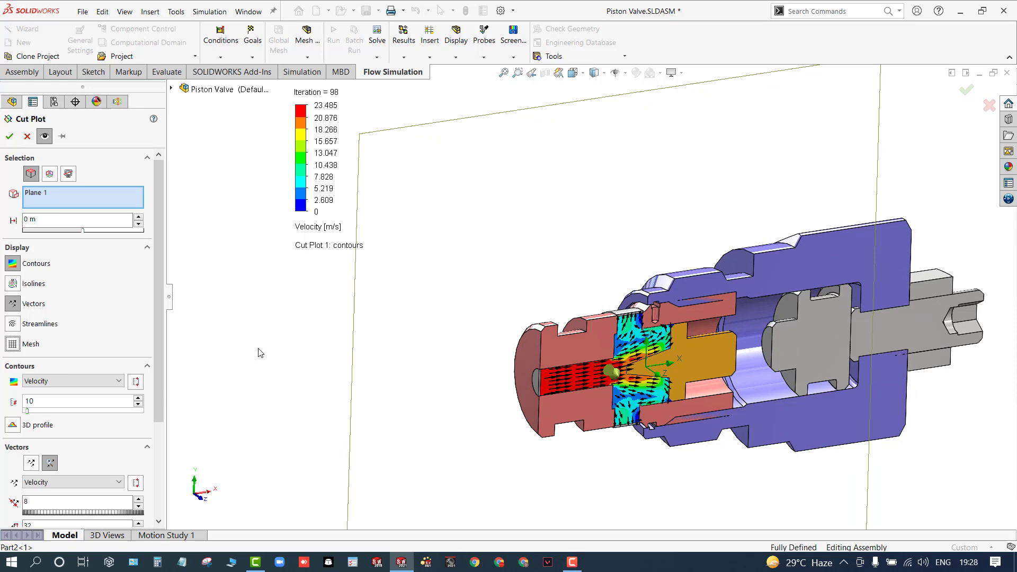
pyautogui.click(13, 329)
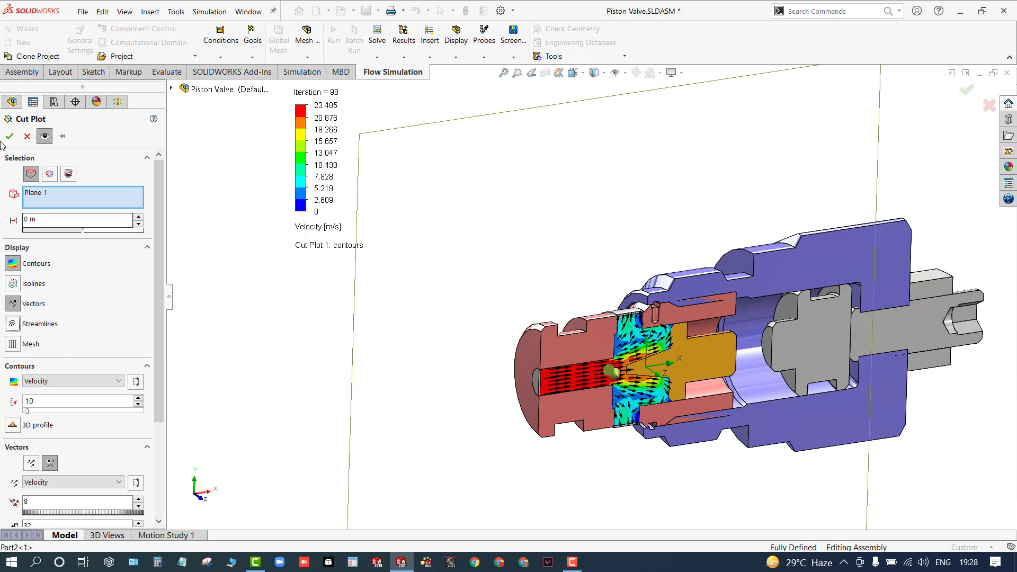
pyautogui.click(13, 324)
pyautogui.press('Return')
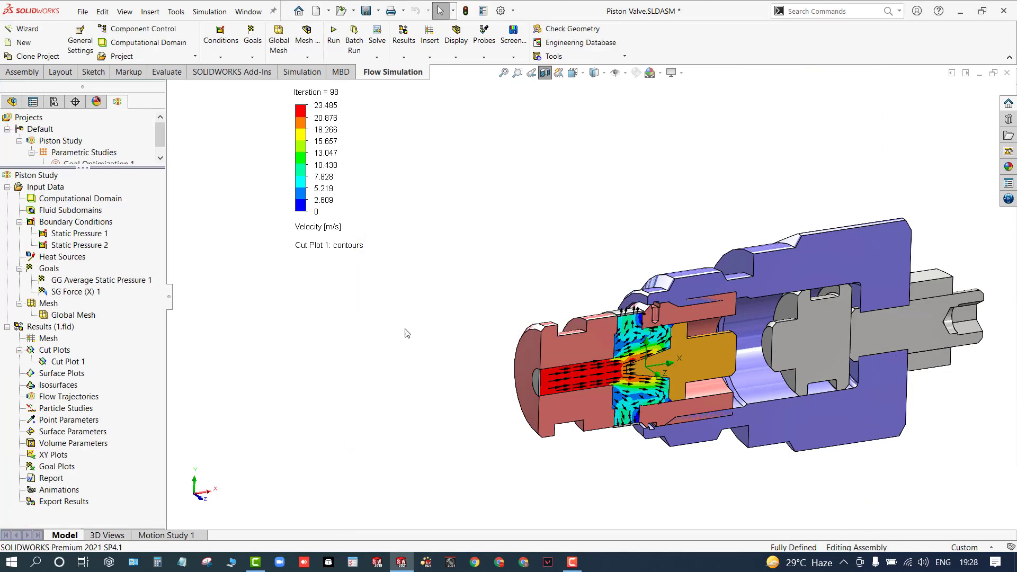
# Hide the velocity cut plot and preview flow trajectories starting from the inner face of the inlet lid.
pyautogui.rightClick(61, 362)
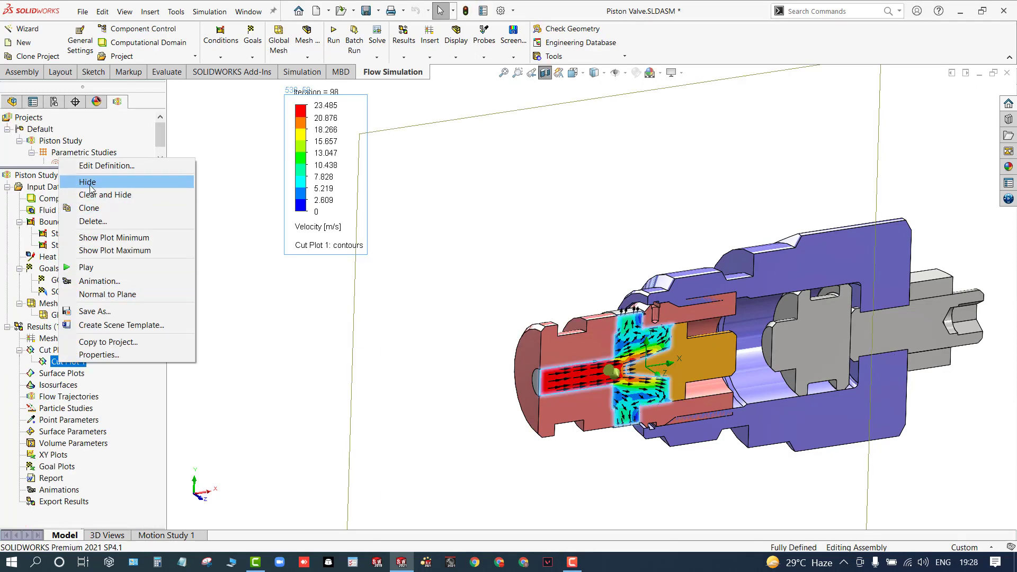
pyautogui.click(91, 185)
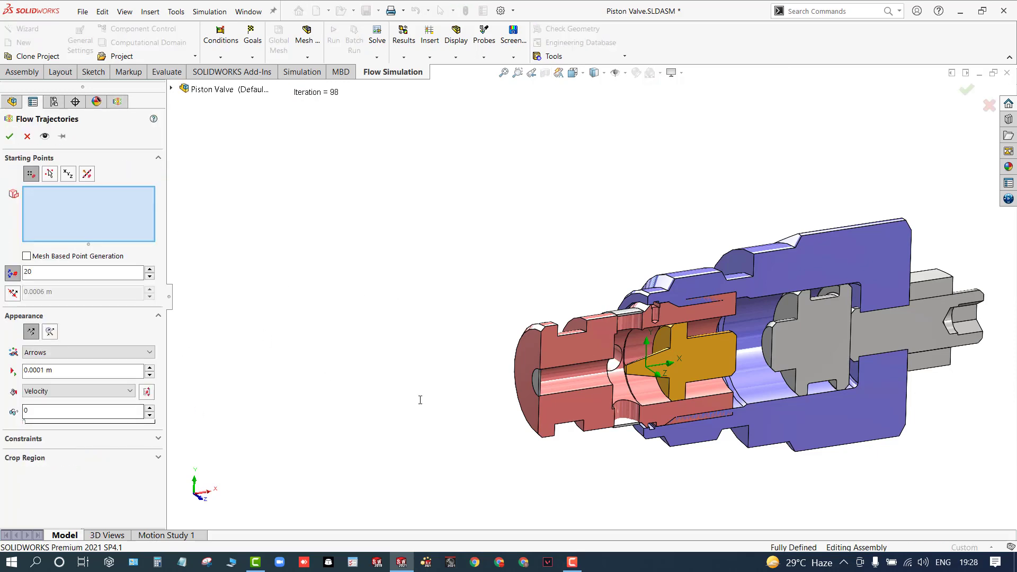
pyautogui.moveTo(421, 400); pyautogui.dragTo(597, 302, button='middle')
pyautogui.scroll(-5, 613, 220)
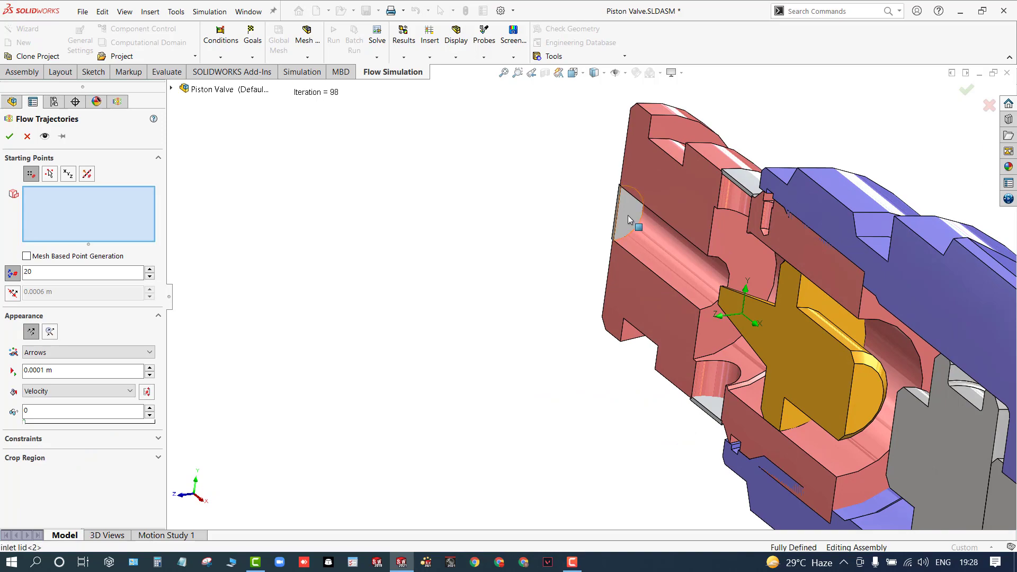
pyautogui.click(628, 215)
pyautogui.moveTo(441, 316); pyautogui.dragTo(424, 345, button='middle')
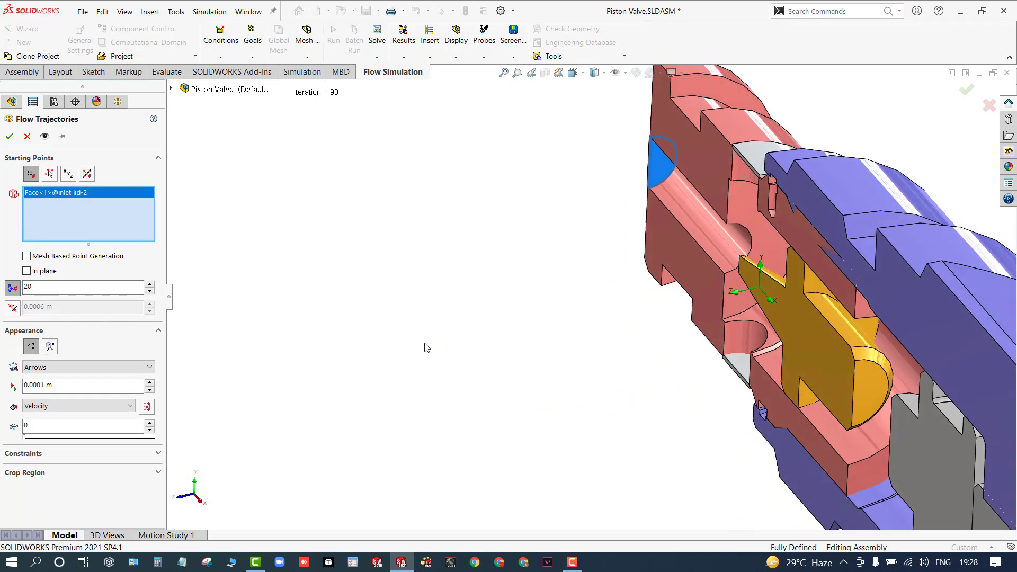
pyautogui.click(45, 136)
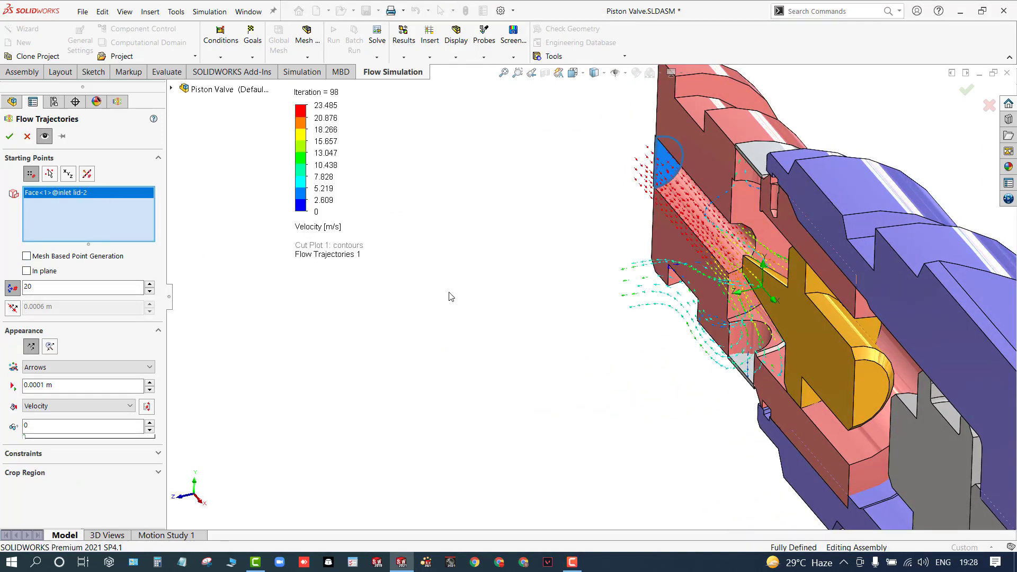
pyautogui.moveTo(509, 324); pyautogui.dragTo(371, 366, button='middle')
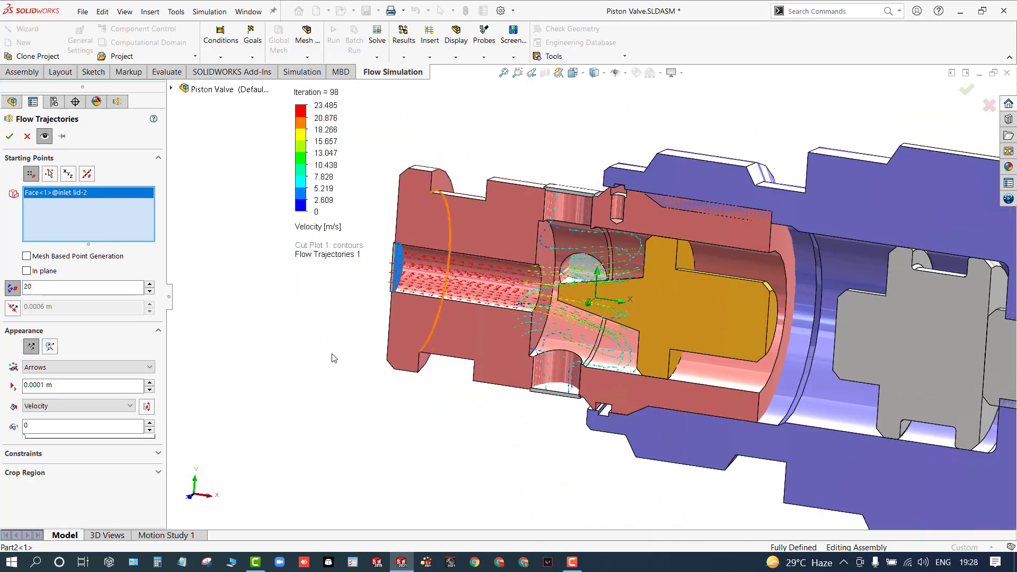
# Try an arrow size of 0.0005 m for the flow trajectories, and restore 0.0001 m.
pyautogui.click(75, 385)
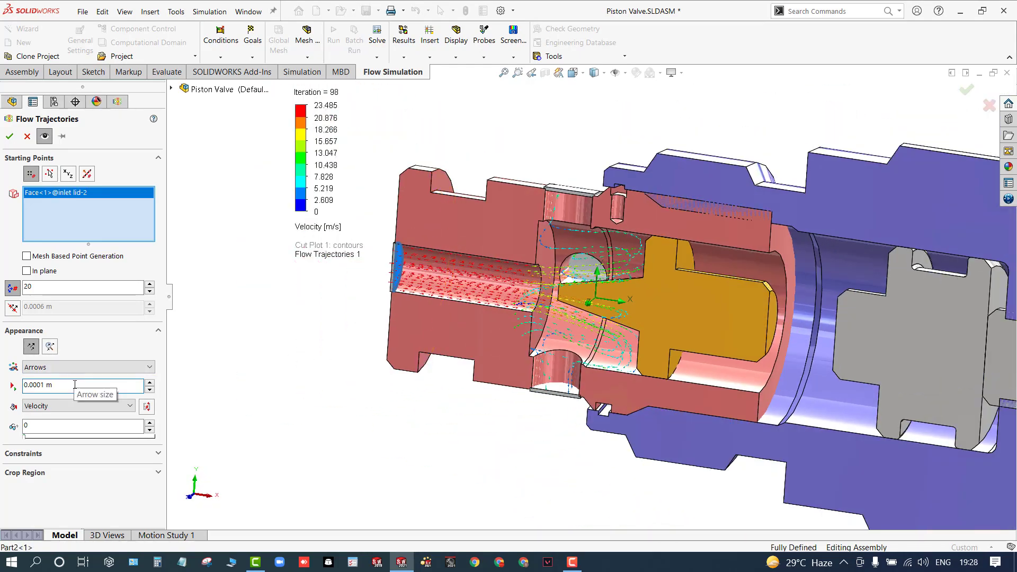
pyautogui.moveTo(74, 385); pyautogui.dragTo(10, 385)
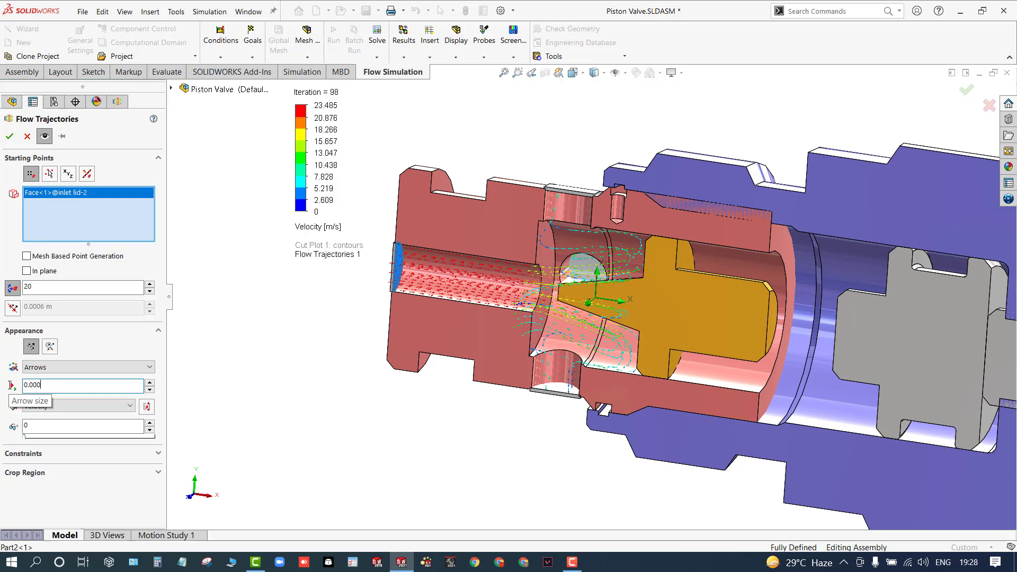
pyautogui.press('Return')
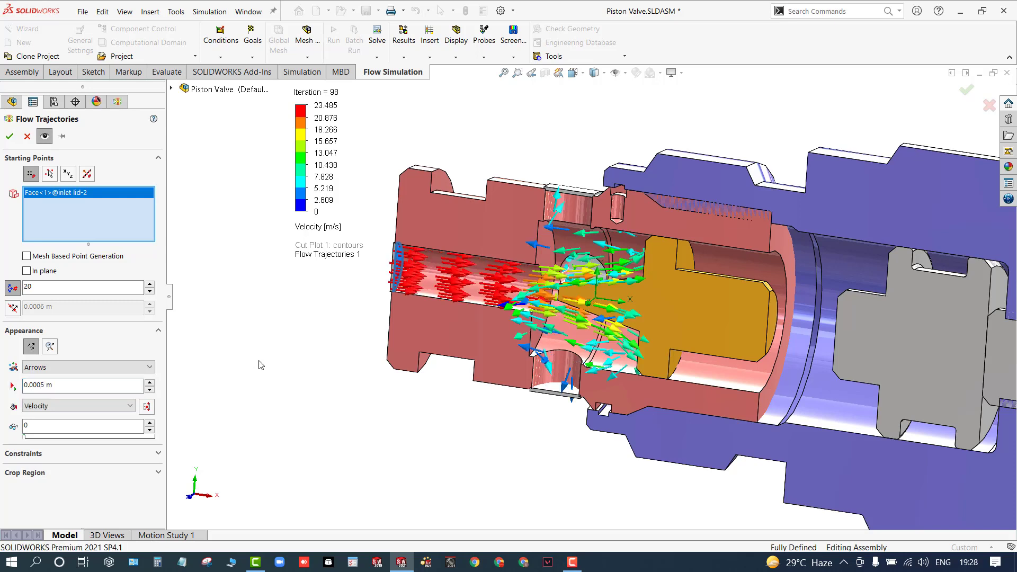
pyautogui.click(65, 384)
pyautogui.press('Return')
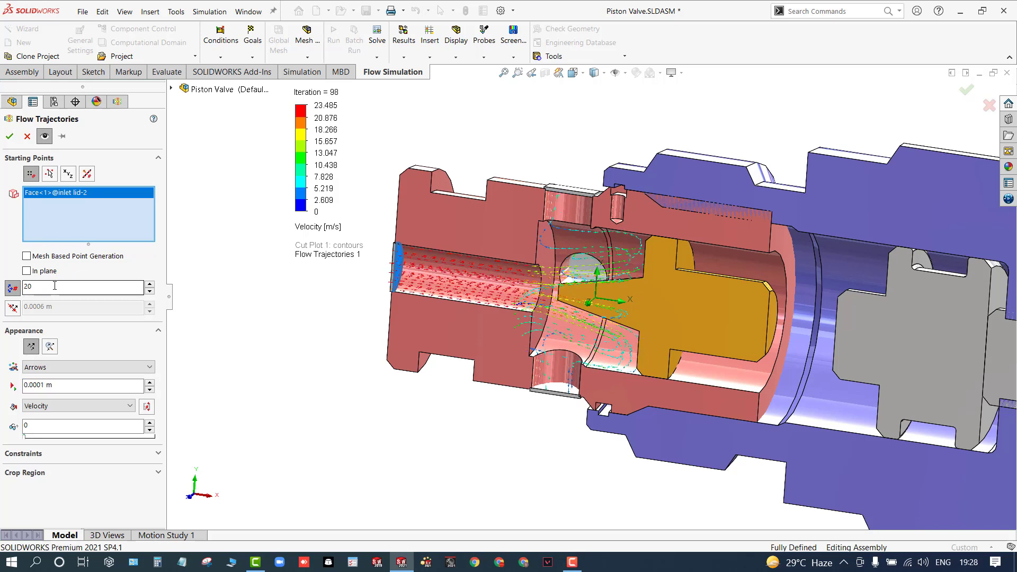
# Set the number of trajectory starting points to 50 and view the denser arrows.
pyautogui.moveTo(54, 285); pyautogui.dragTo(2, 286)
pyautogui.write('50')
pyautogui.press('Return')
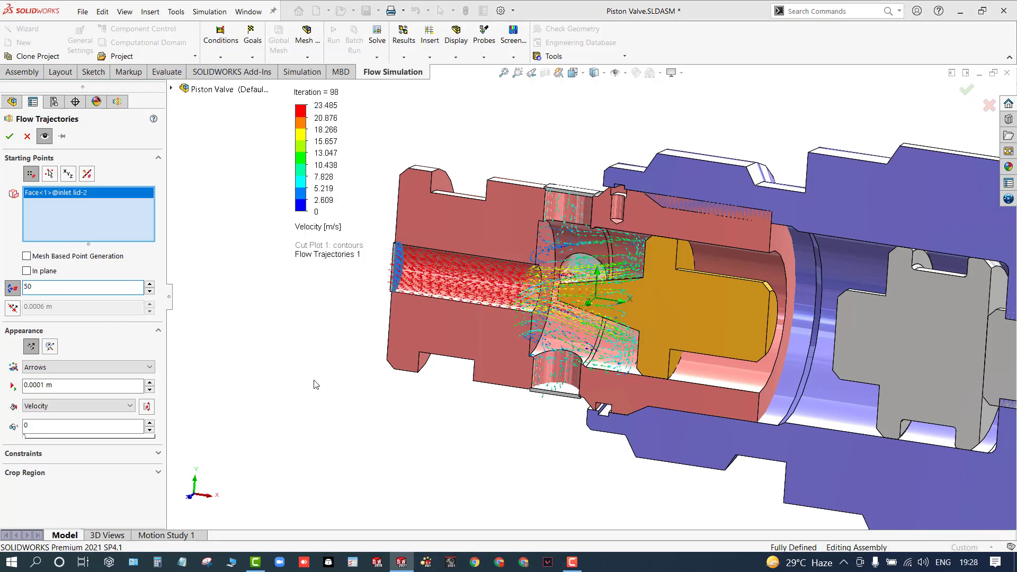
pyautogui.moveTo(317, 383); pyautogui.dragTo(341, 392, button='middle')
# Set the number of trajectory starting points to 150 and accept the flow trajectories.
pyautogui.moveTo(50, 287); pyautogui.dragTo(1, 284)
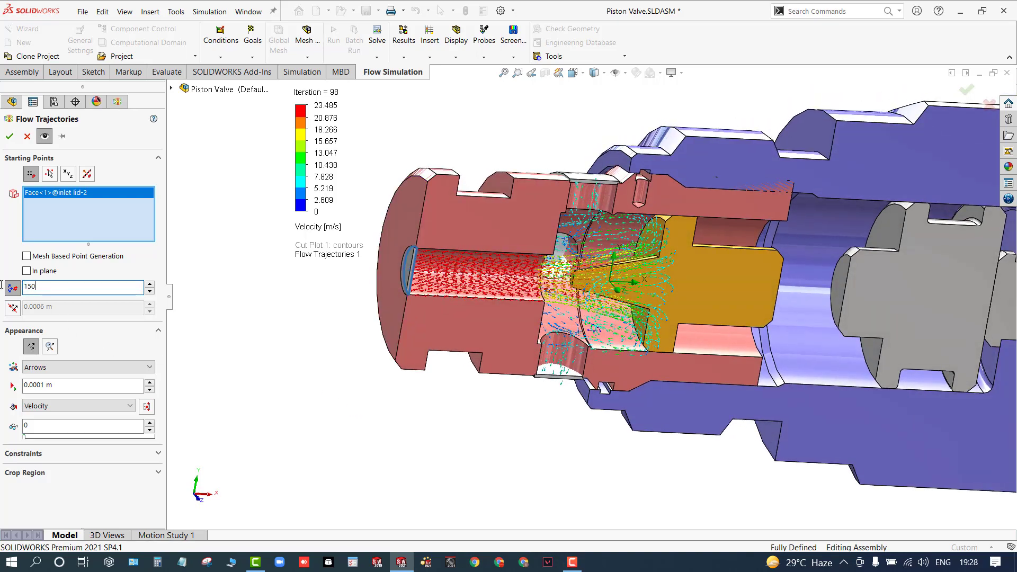
pyautogui.write('150')
pyautogui.press('Return')
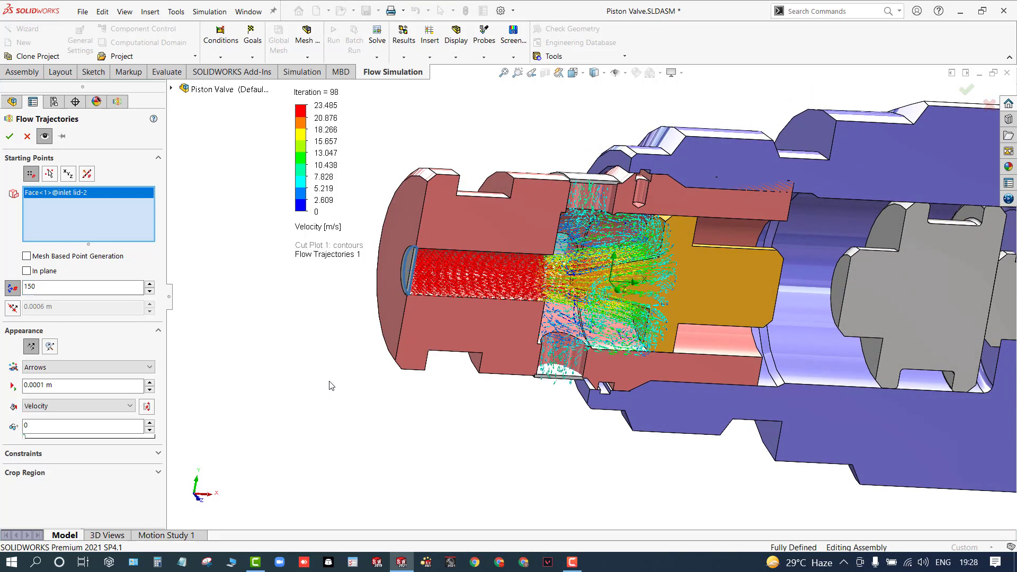
pyautogui.moveTo(335, 385)
pyautogui.mouseDown(button='middle')
pyautogui.moveTo(350, 399)
pyautogui.moveTo(341, 466)
pyautogui.moveTo(326, 368)
pyautogui.mouseUp(button='middle')
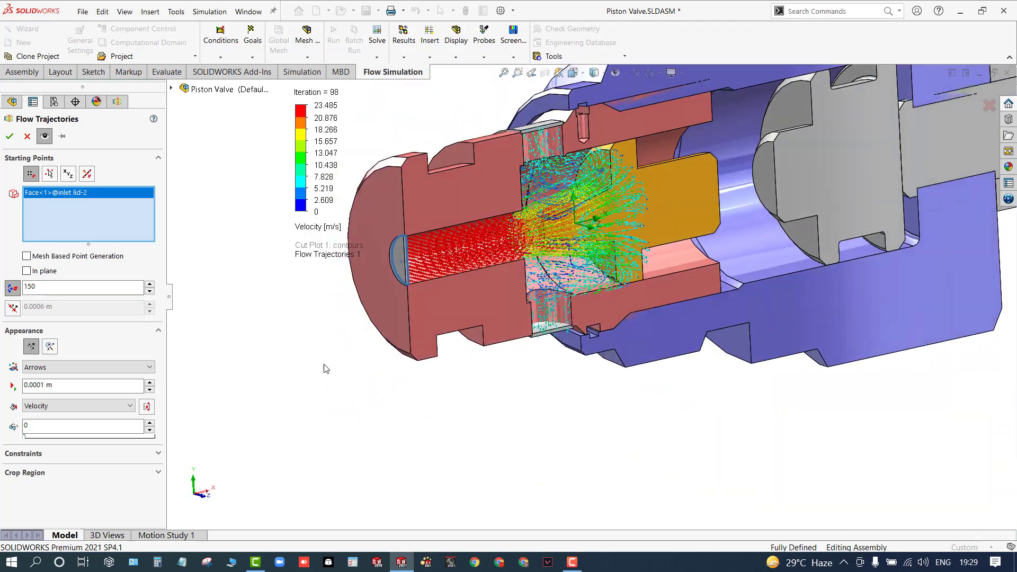
pyautogui.click(10, 136)
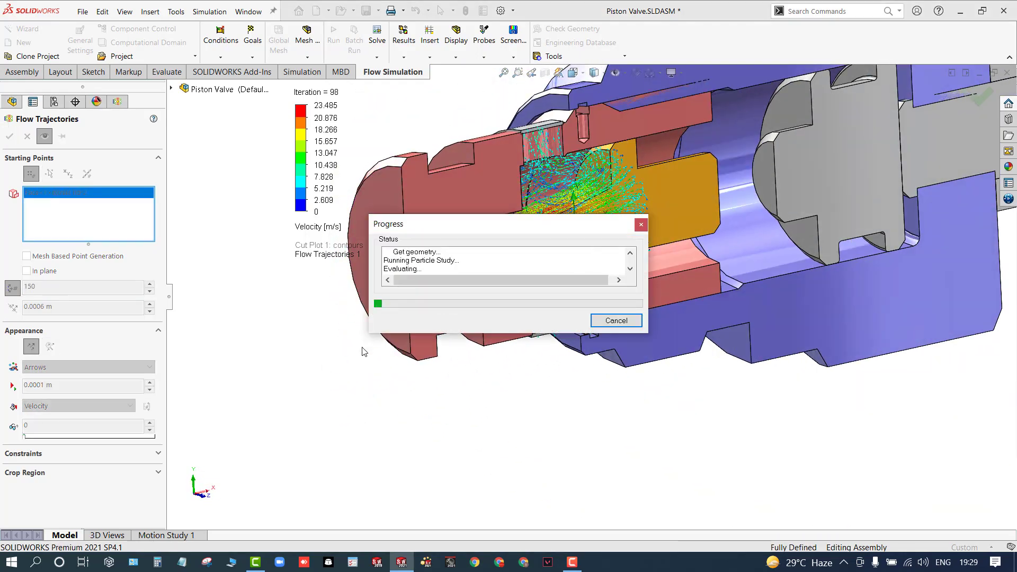
pyautogui.press('f')
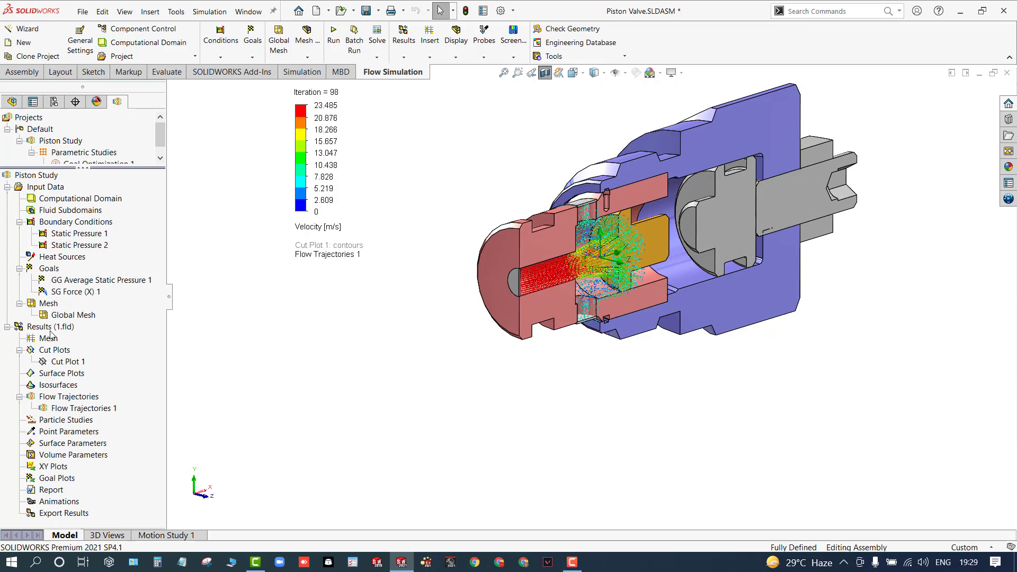
# Play the flow trajectories animation and view the flow around the piston up close.
pyautogui.rightClick(62, 406)
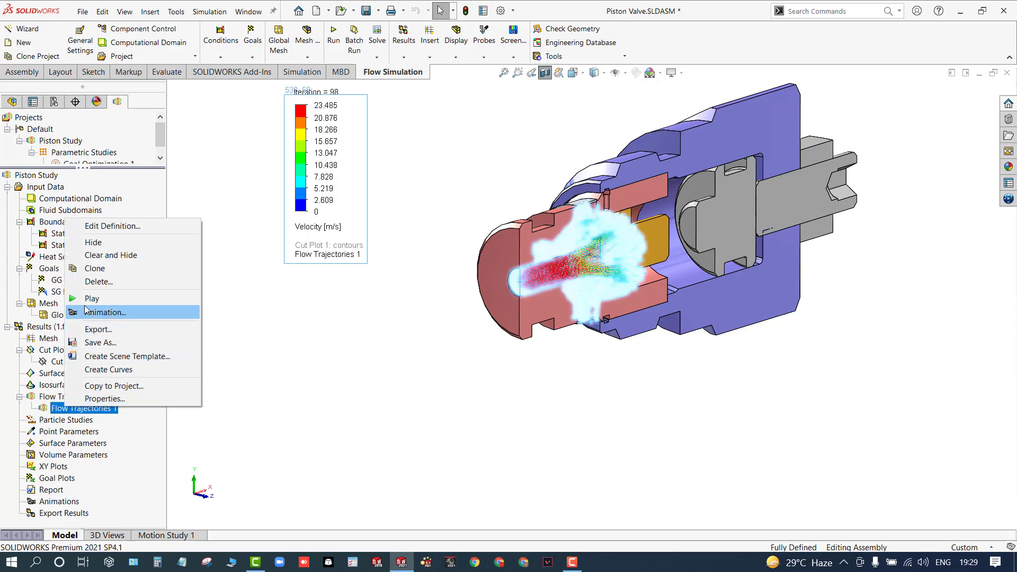
pyautogui.click(88, 295)
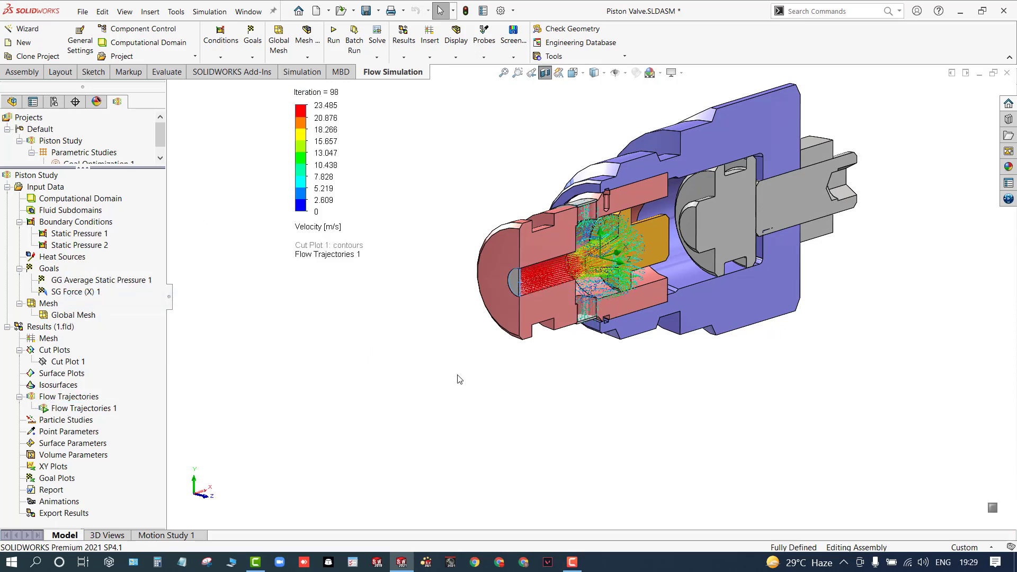
pyautogui.scroll(-3, 646, 195)
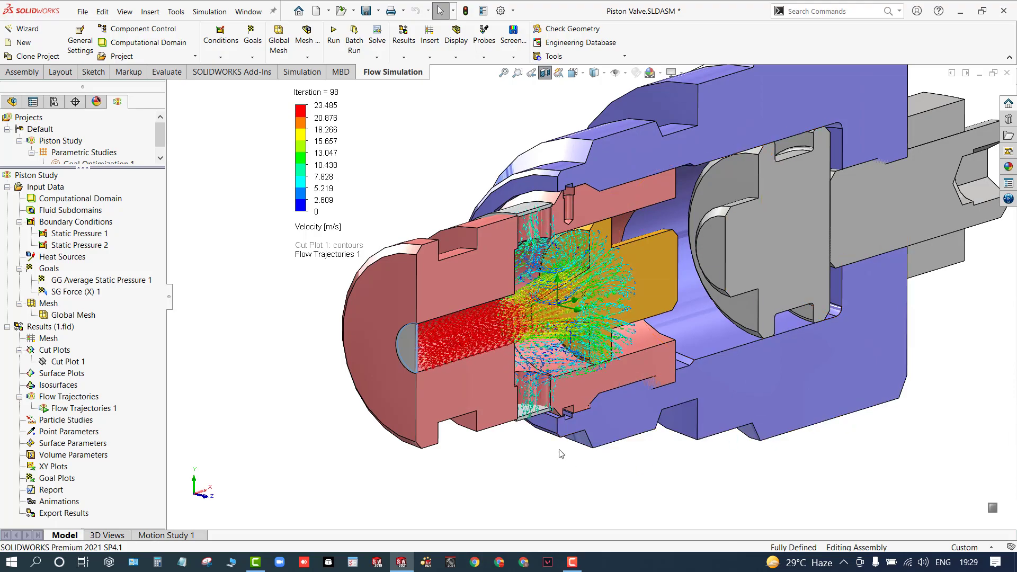
pyautogui.moveTo(564, 481); pyautogui.dragTo(600, 409, button='middle')
# Make the red valve body around the inlet transparent so the trajectories show through it.
pyautogui.click(584, 375)
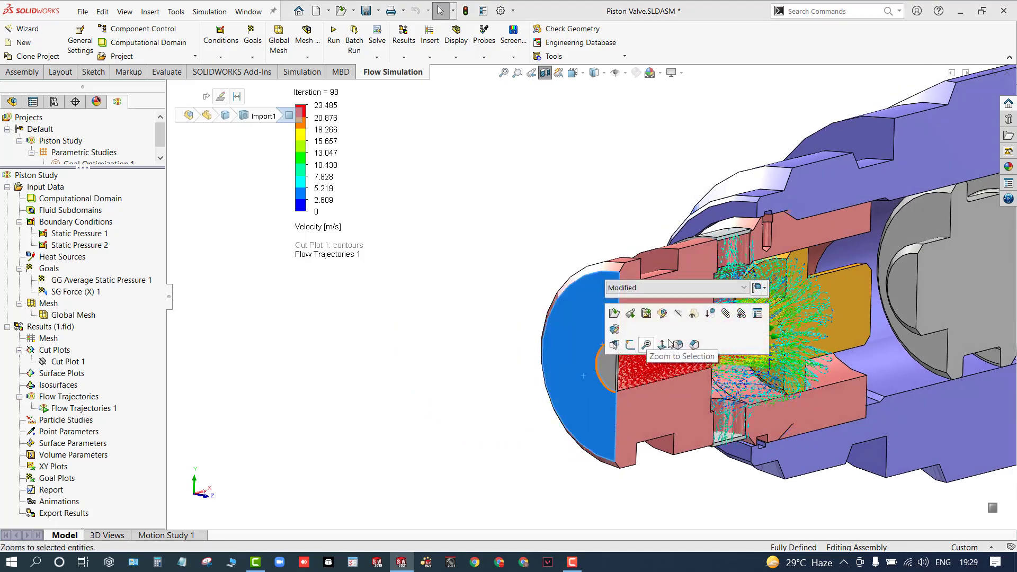
pyautogui.click(698, 322)
pyautogui.moveTo(409, 367); pyautogui.dragTo(443, 419, button='middle')
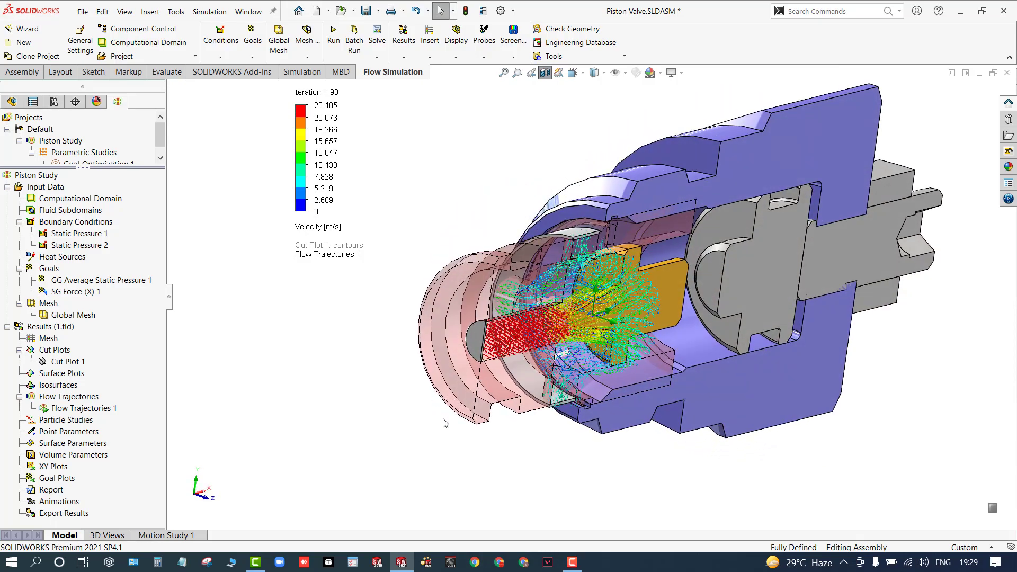
# Turn off the section view and make the light grey ring around the flow trajectories transparent.
pyautogui.click(546, 73)
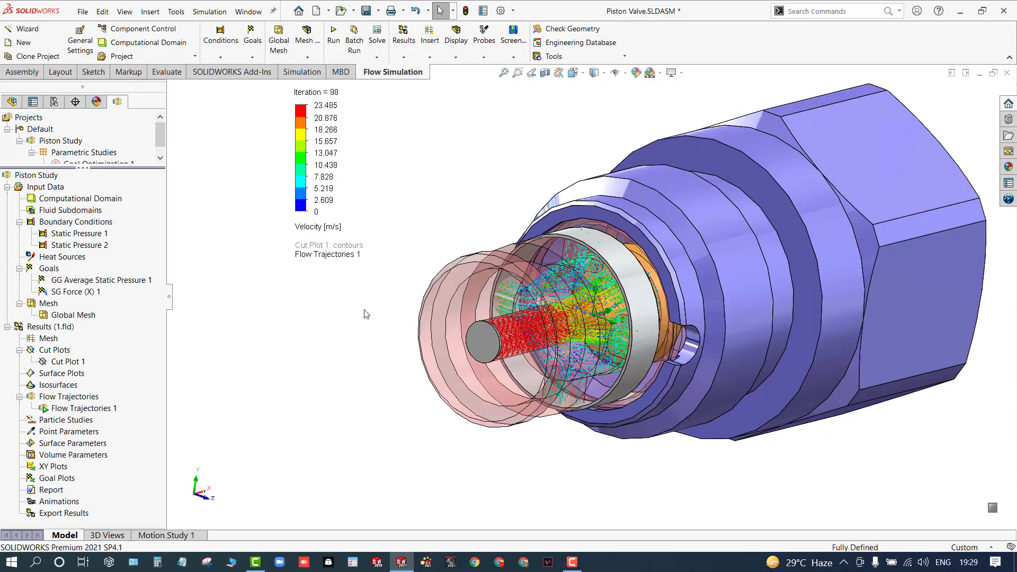
pyautogui.click(682, 261)
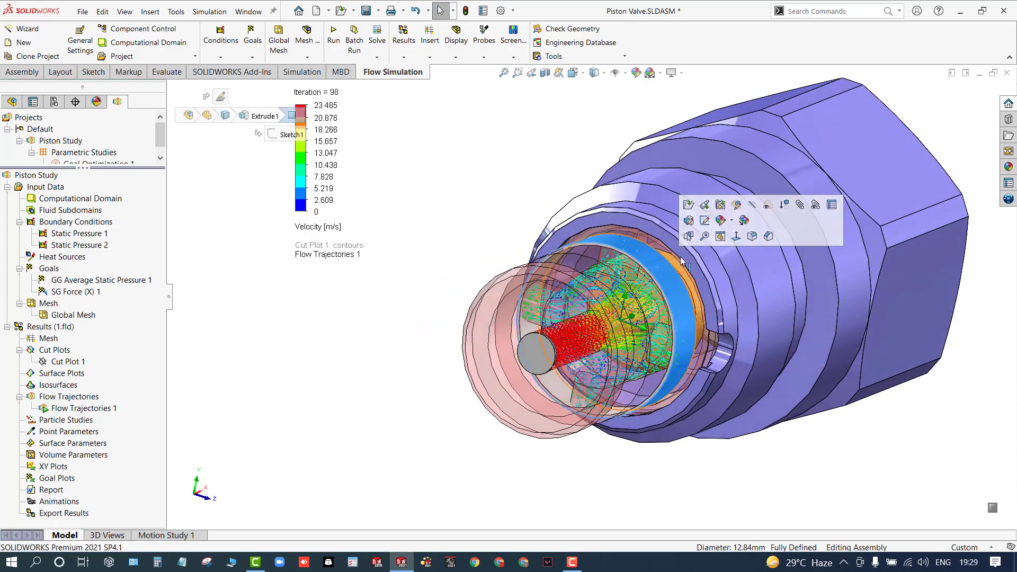
pyautogui.click(753, 206)
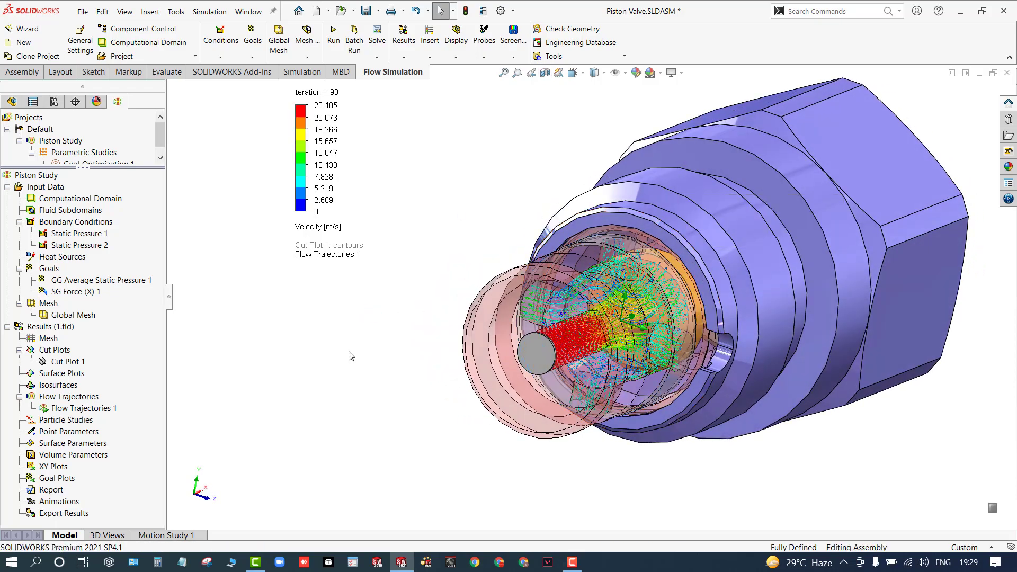
# View the flow trajectories through the transparent parts from several angles and stop their animation.
pyautogui.moveTo(352, 363); pyautogui.dragTo(268, 361, button='middle')
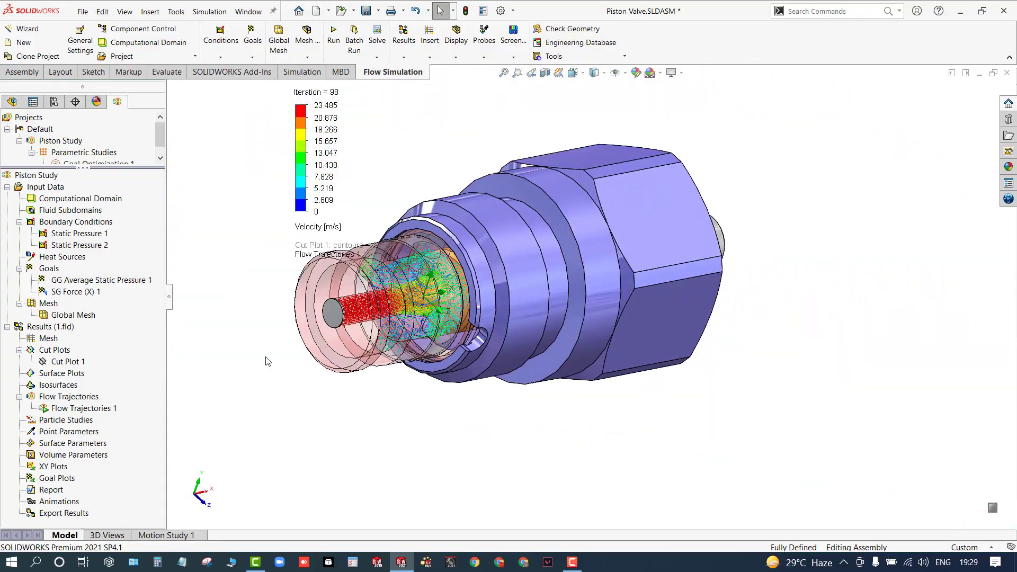
pyautogui.scroll(-5, 268, 361)
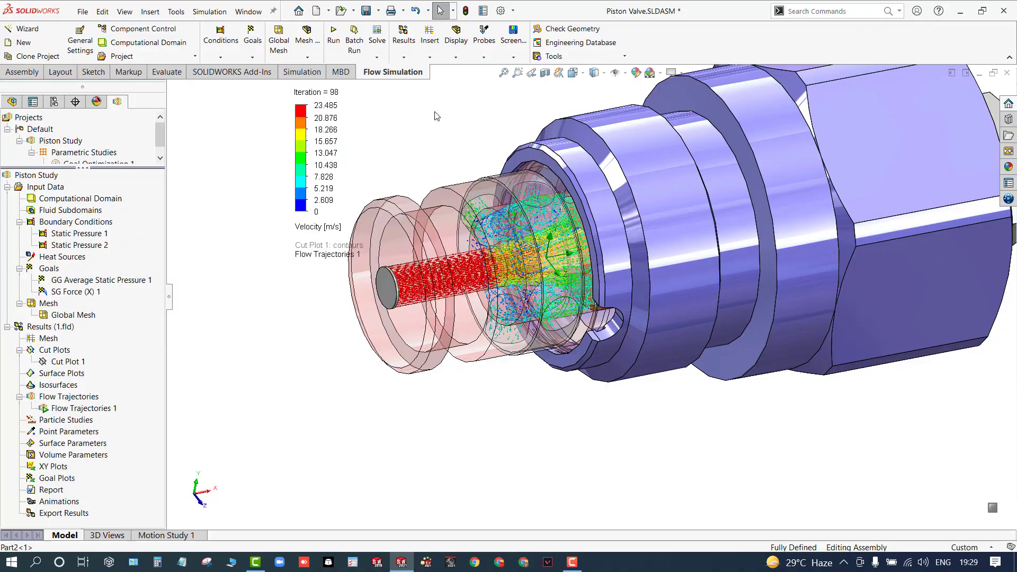
pyautogui.moveTo(437, 117); pyautogui.dragTo(374, 264, button='middle')
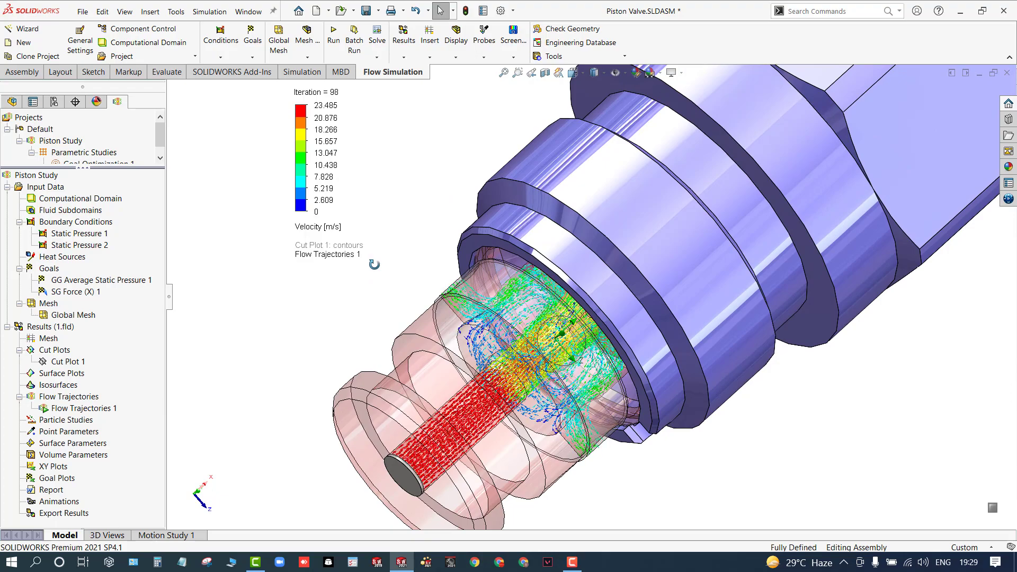
pyautogui.moveTo(374, 264); pyautogui.dragTo(364, 171, button='middle')
pyautogui.scroll(3, 377, 226)
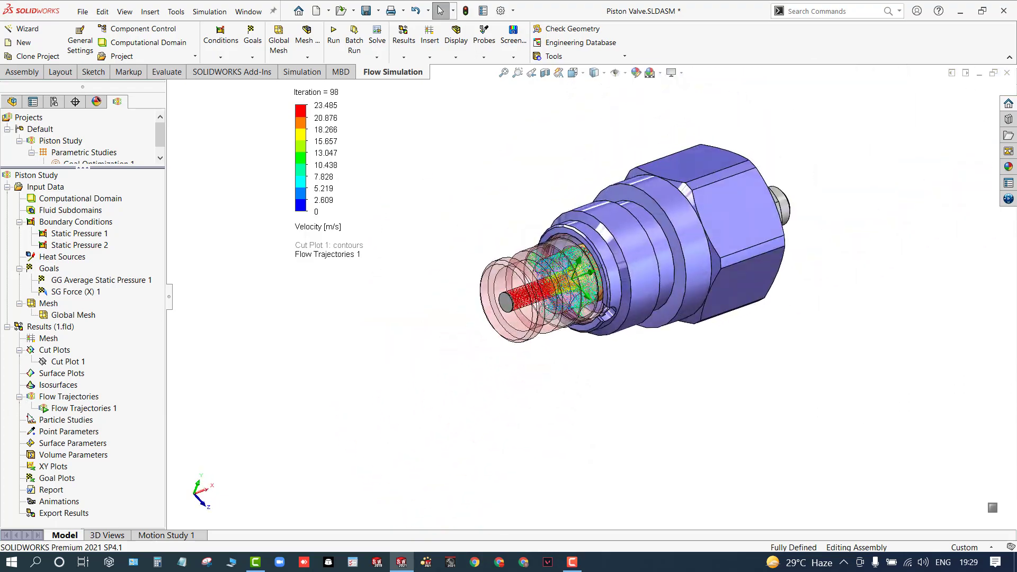
pyautogui.rightClick(74, 408)
pyautogui.click(303, 367)
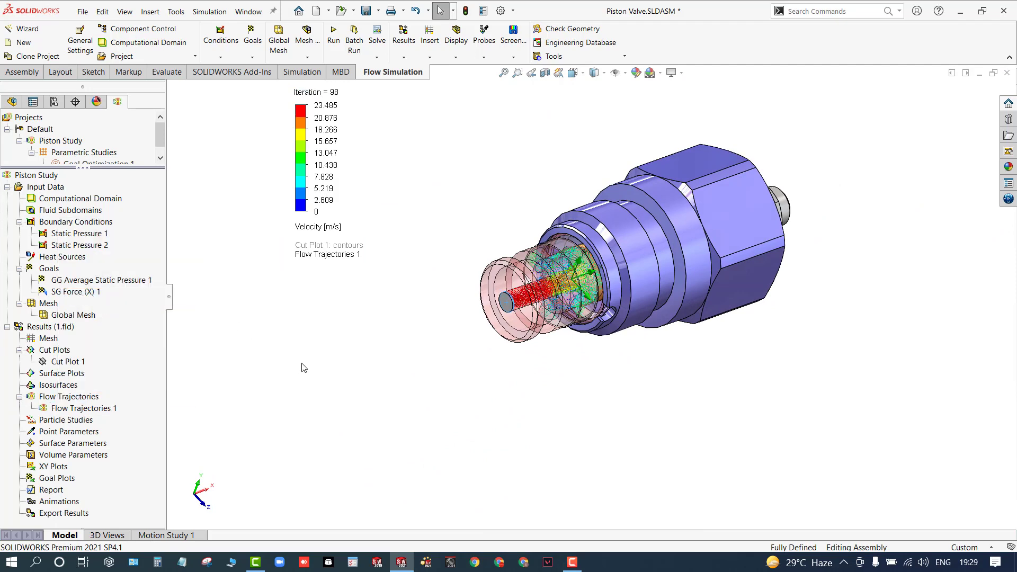
# Section the valve assembly lengthwise again to expose the piston and the flow trajectories.
pyautogui.moveTo(304, 367); pyautogui.dragTo(369, 262, button='middle')
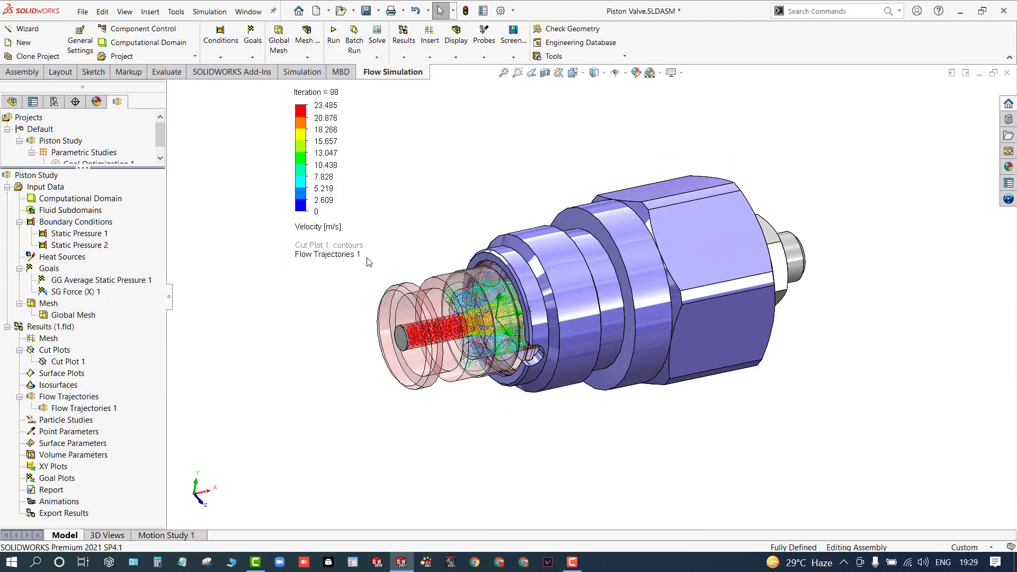
pyautogui.click(546, 74)
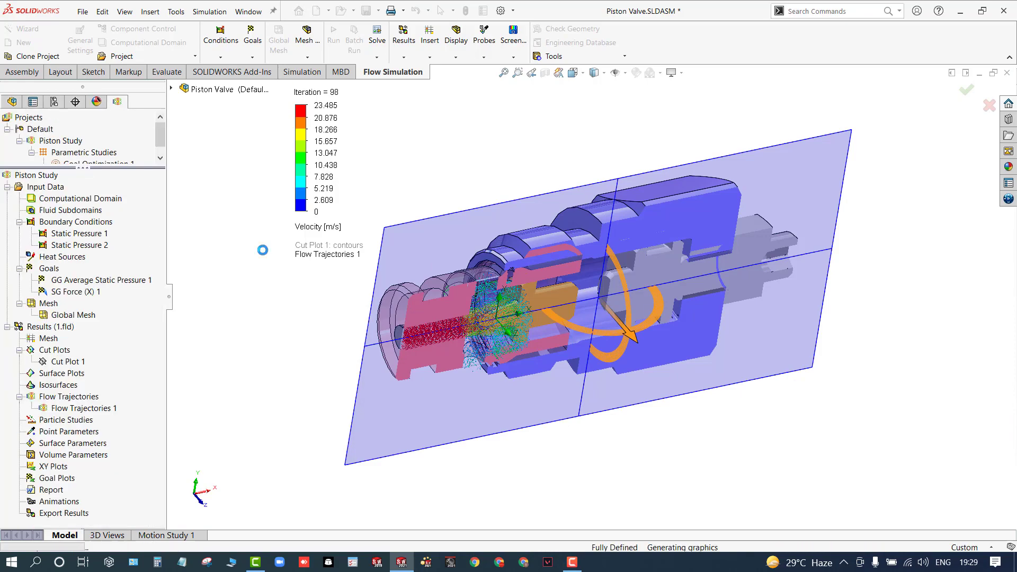
pyautogui.moveTo(294, 320)
pyautogui.mouseDown(button='middle')
pyautogui.moveTo(309, 328)
pyautogui.moveTo(294, 326)
pyautogui.mouseUp(button='middle')
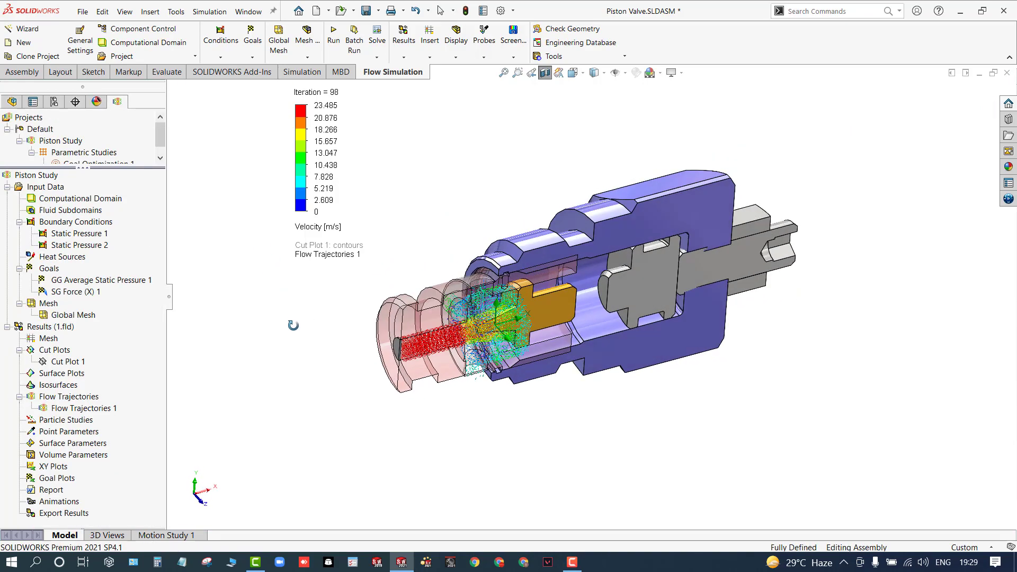
pyautogui.scroll(-2, 296, 324)
pyautogui.scroll(-1, 68, 156)
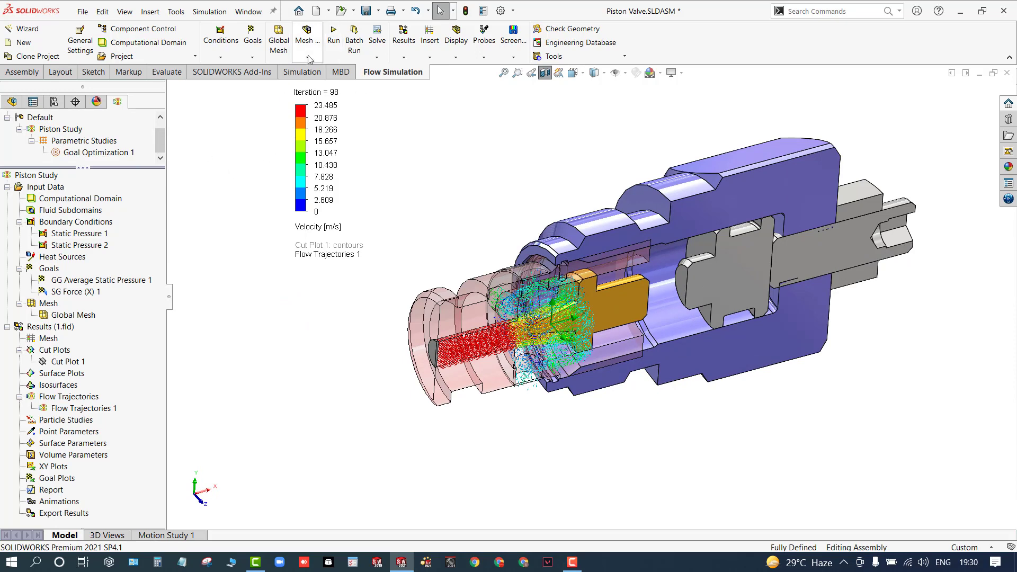
pyautogui.click(377, 57)
pyautogui.click(390, 85)
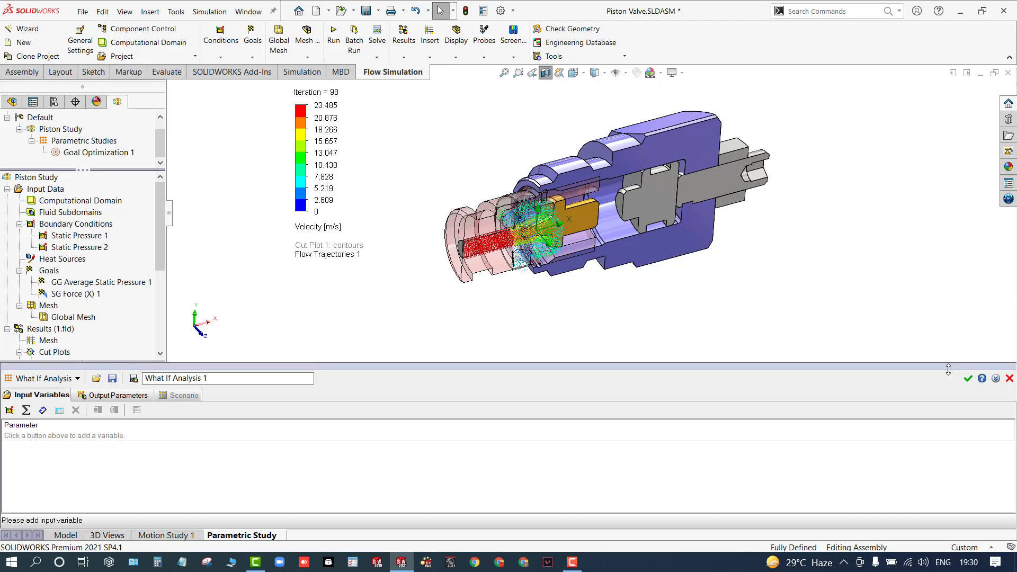
pyautogui.click(1009, 379)
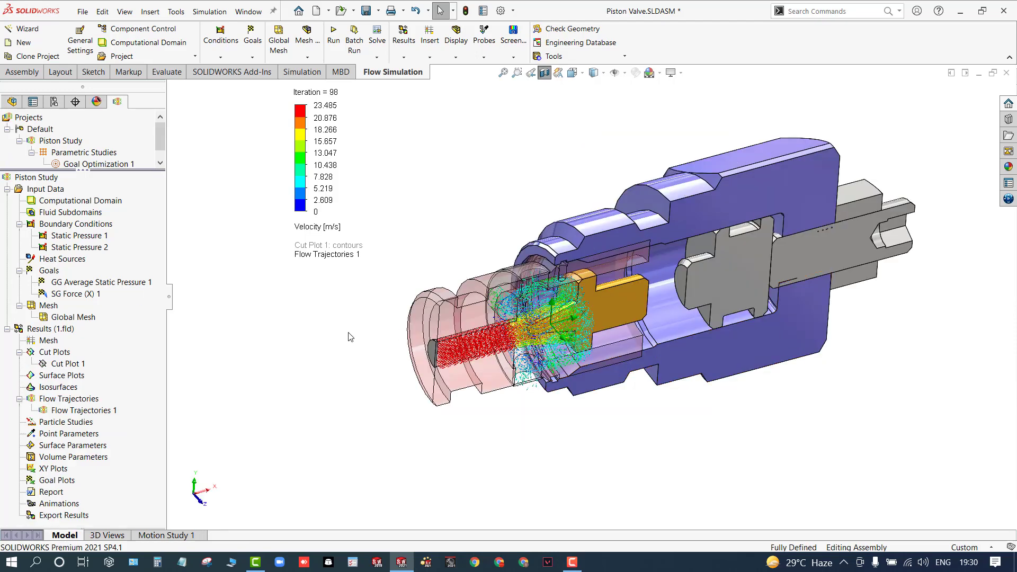
# Create a goal plot for SG Force (X) 1, show its summary and close the plot settings.
pyautogui.rightClick(47, 484)
pyautogui.click(73, 491)
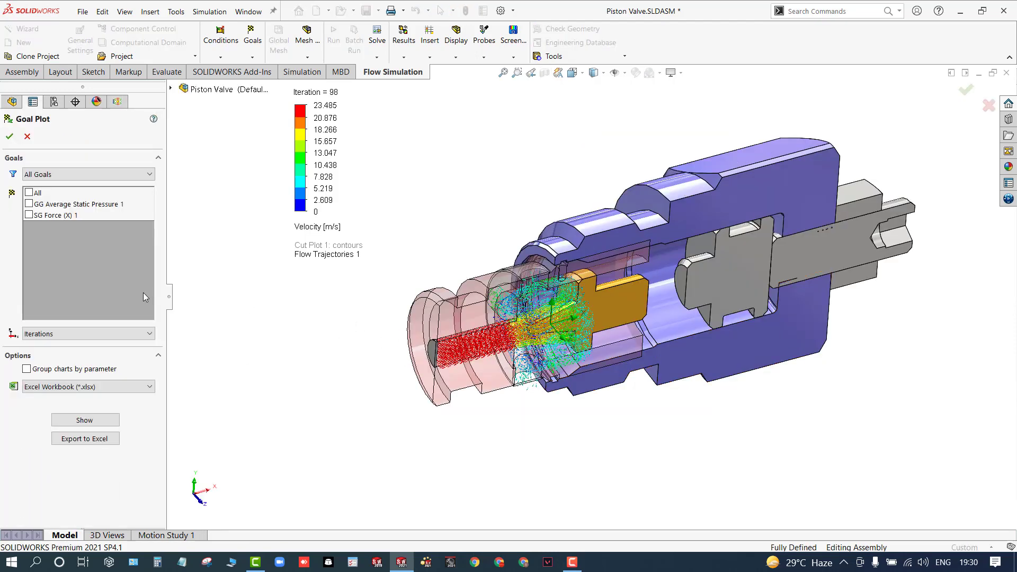
pyautogui.click(29, 215)
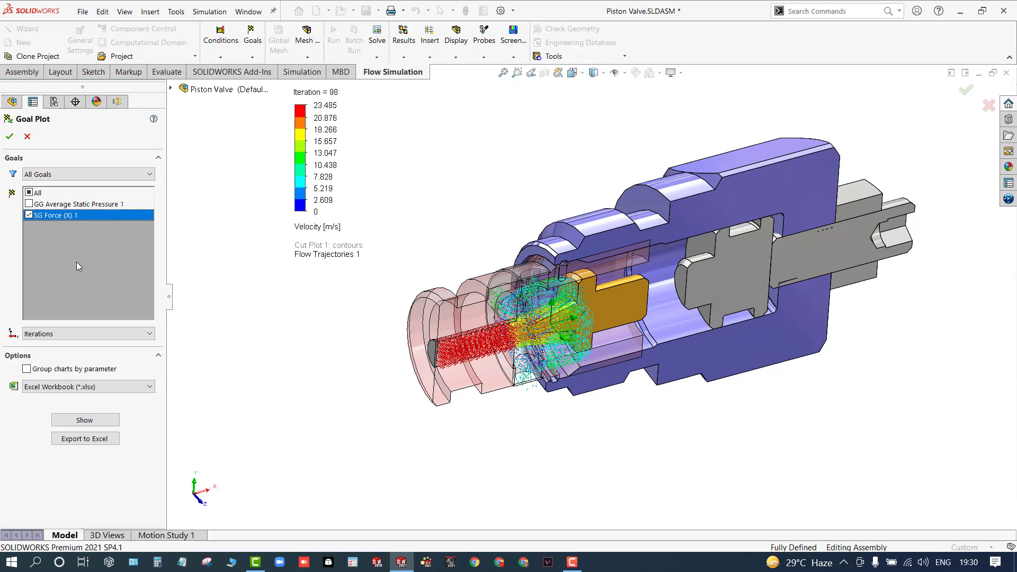
pyautogui.click(81, 421)
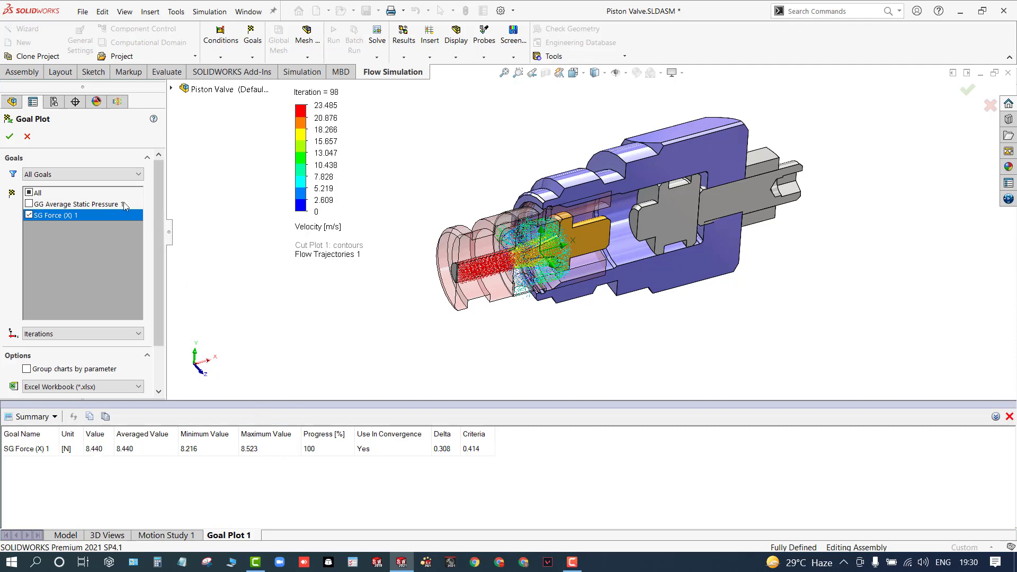
pyautogui.click(27, 137)
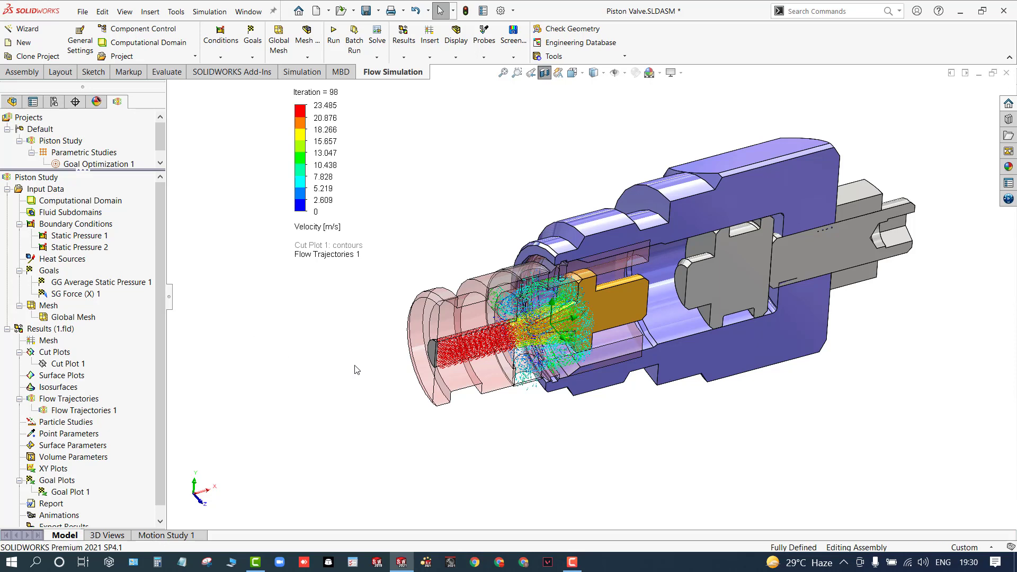
# View the trajectories at the piston face up close and start a new What If Analysis parametric study.
pyautogui.scroll(-5, 508, 286)
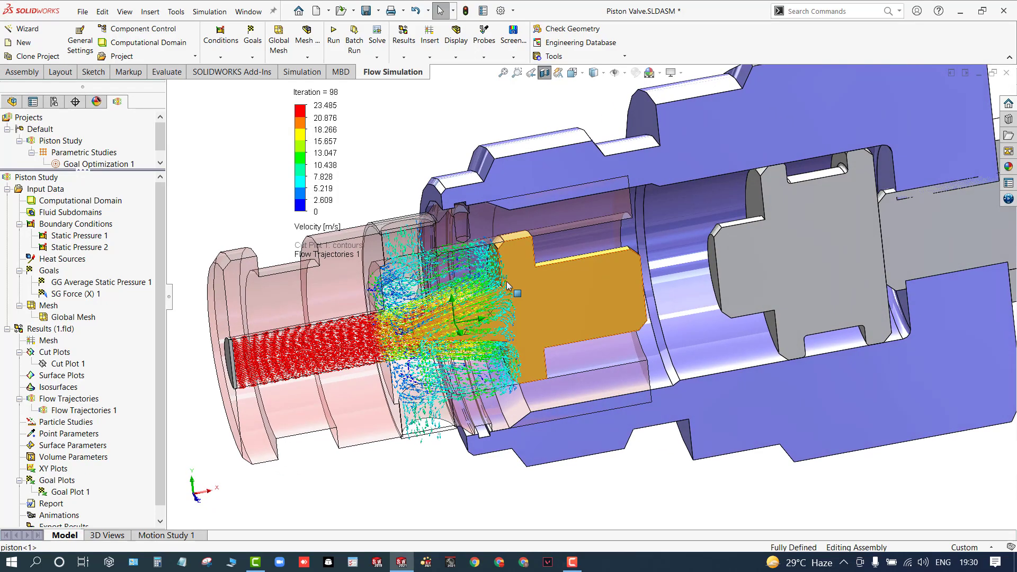
pyautogui.scroll(-1, 508, 287)
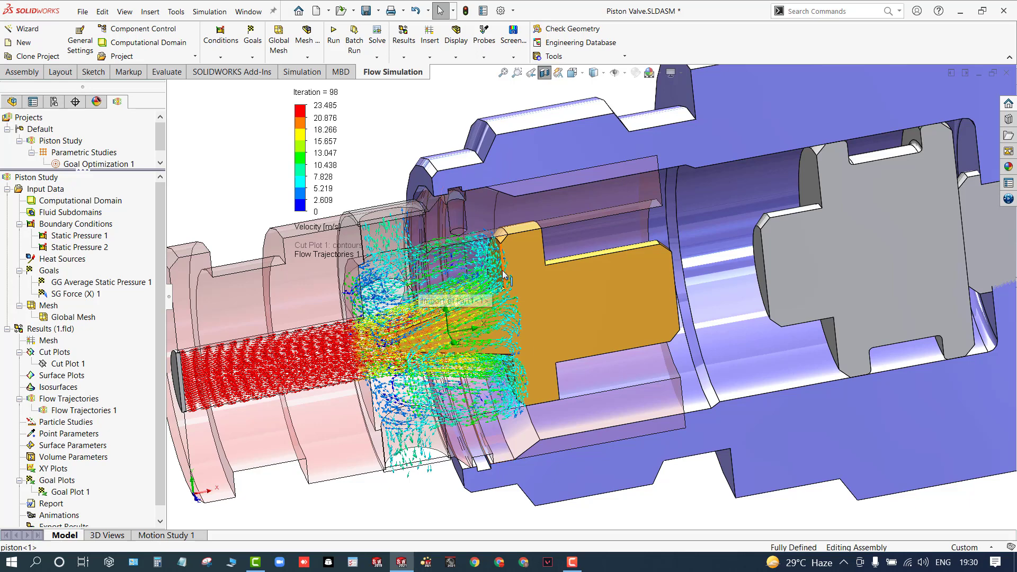
pyautogui.press('z')
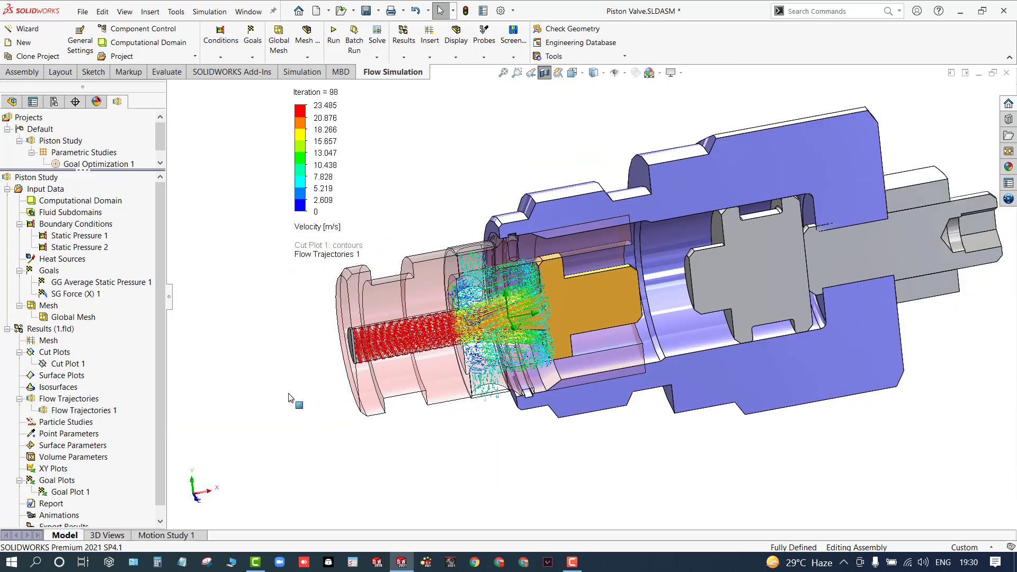
pyautogui.moveTo(290, 397); pyautogui.dragTo(300, 392, button='middle')
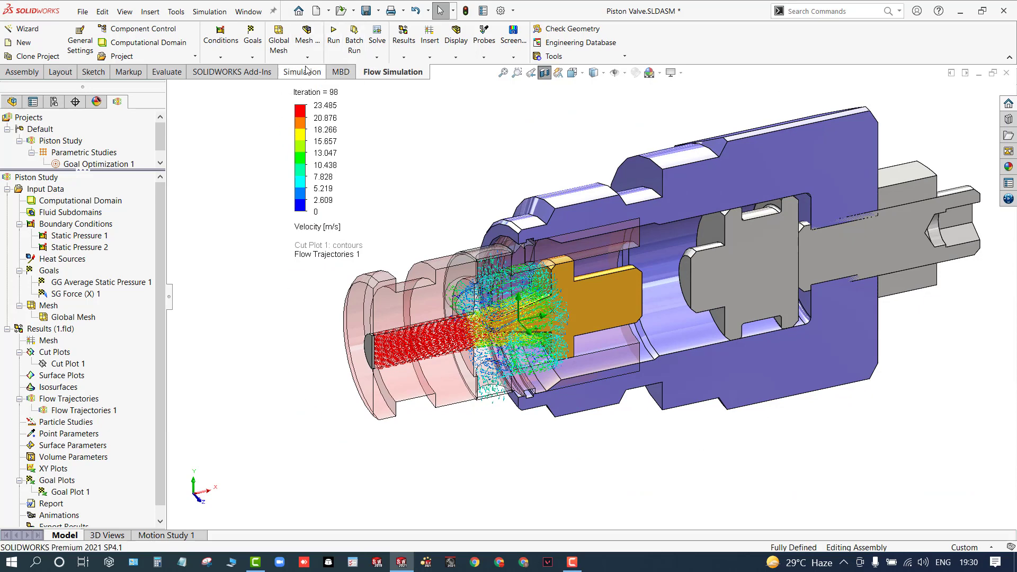
pyautogui.click(377, 57)
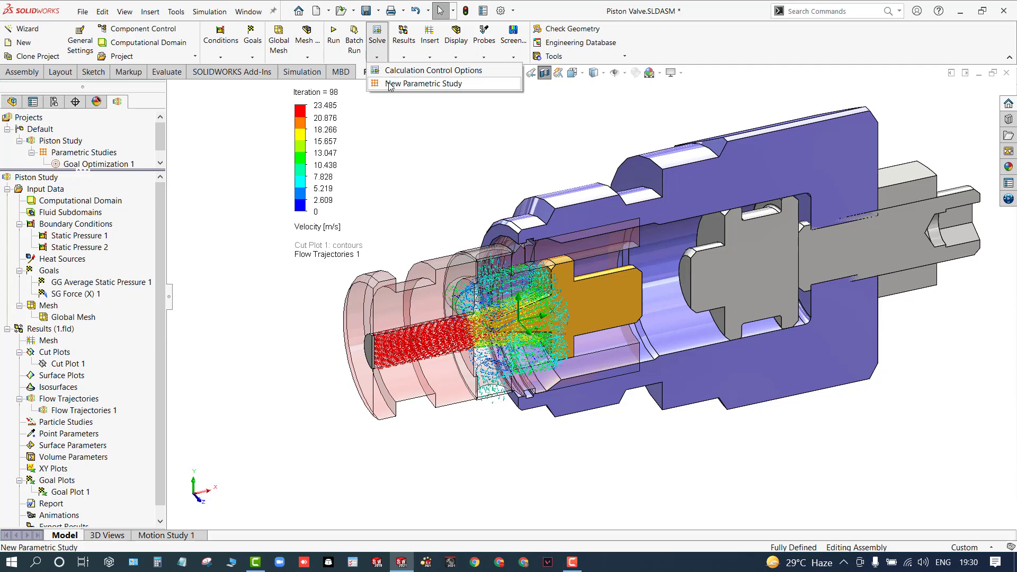
pyautogui.click(392, 84)
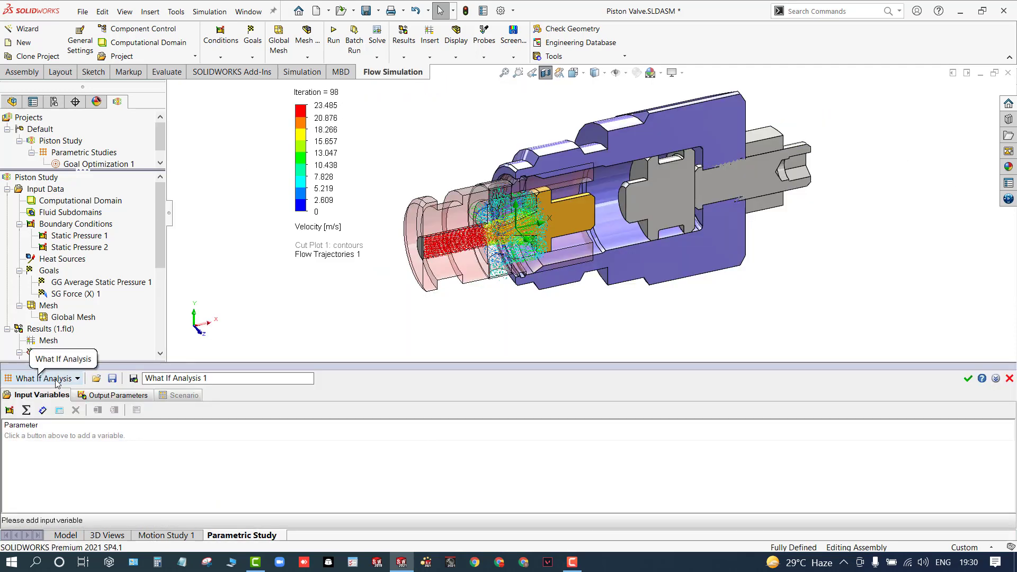
# Add the dimension of the Piston X mate as an input variable of the What If Analysis.
pyautogui.click(42, 410)
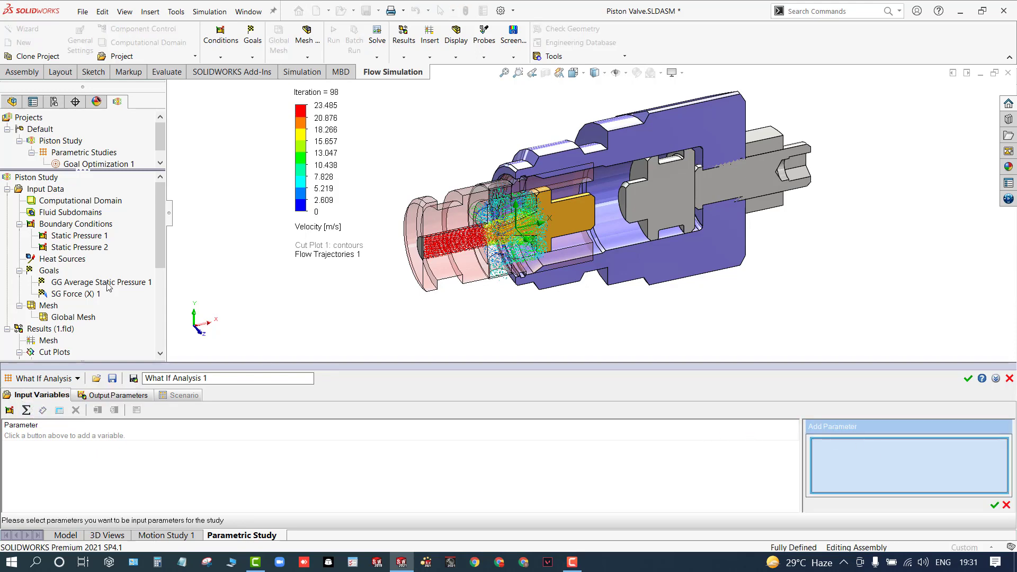
pyautogui.click(12, 101)
pyautogui.scroll(-3, 32, 265)
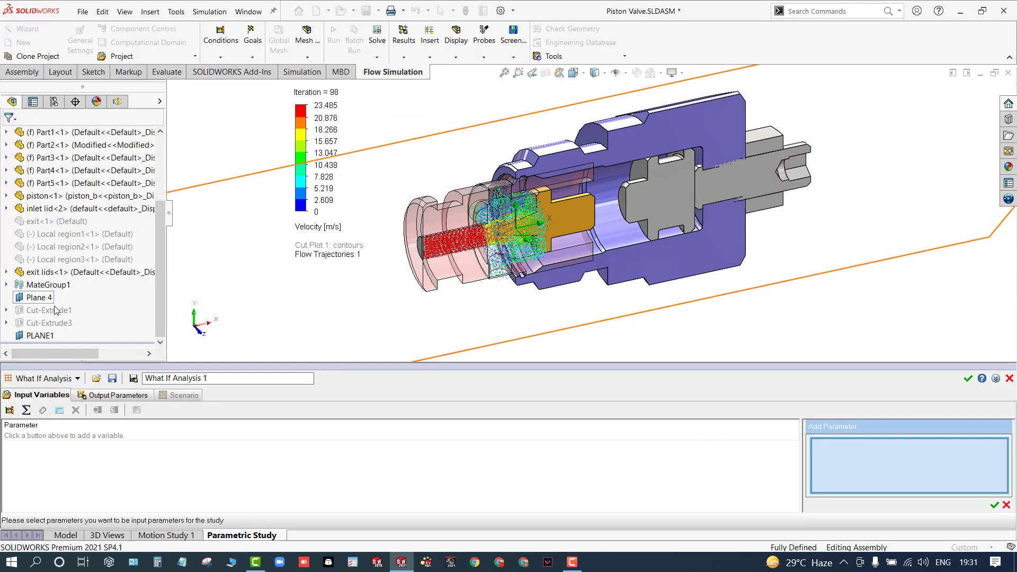
pyautogui.click(7, 285)
pyautogui.click(80, 310)
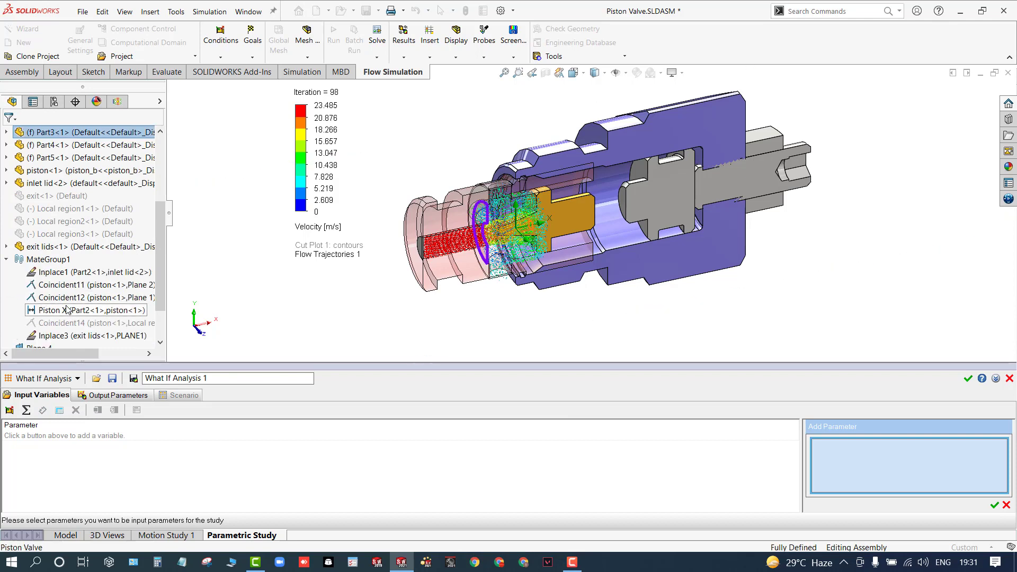
pyautogui.click(995, 505)
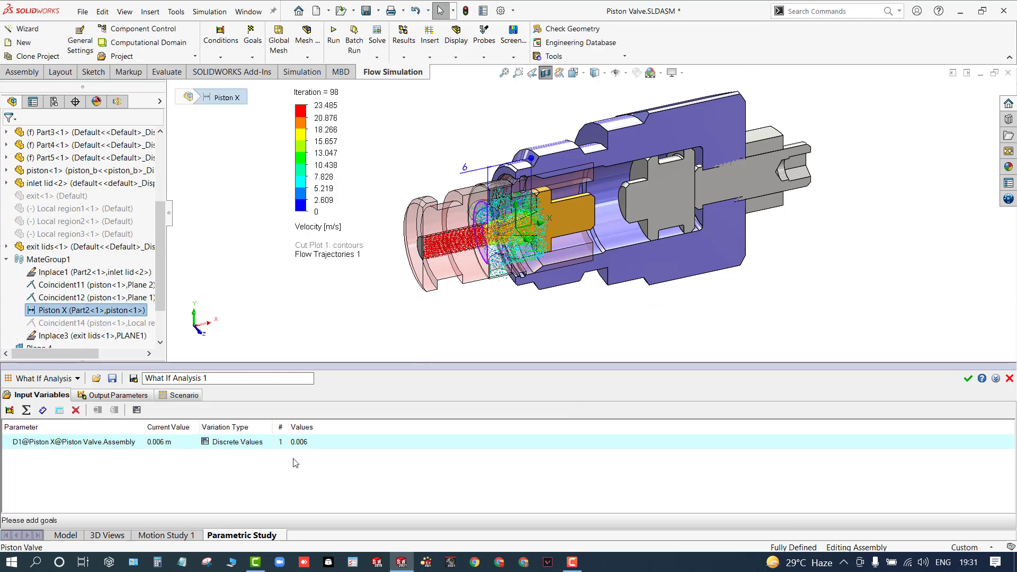
# Add the discrete values 0.005, 0.0004 and 0.0003 m to the Piston X input variable and accept them.
pyautogui.click(228, 446)
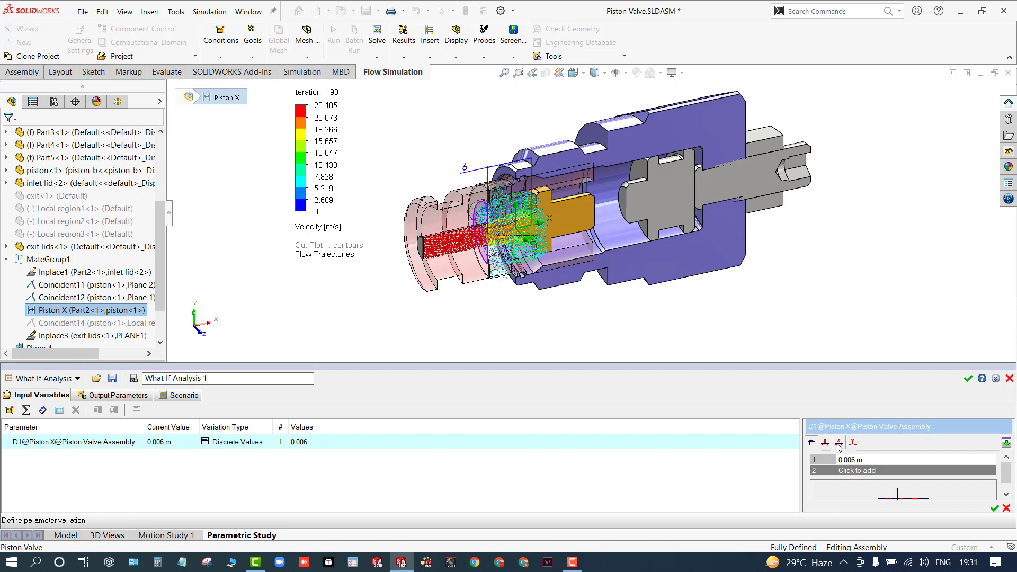
pyautogui.click(848, 472)
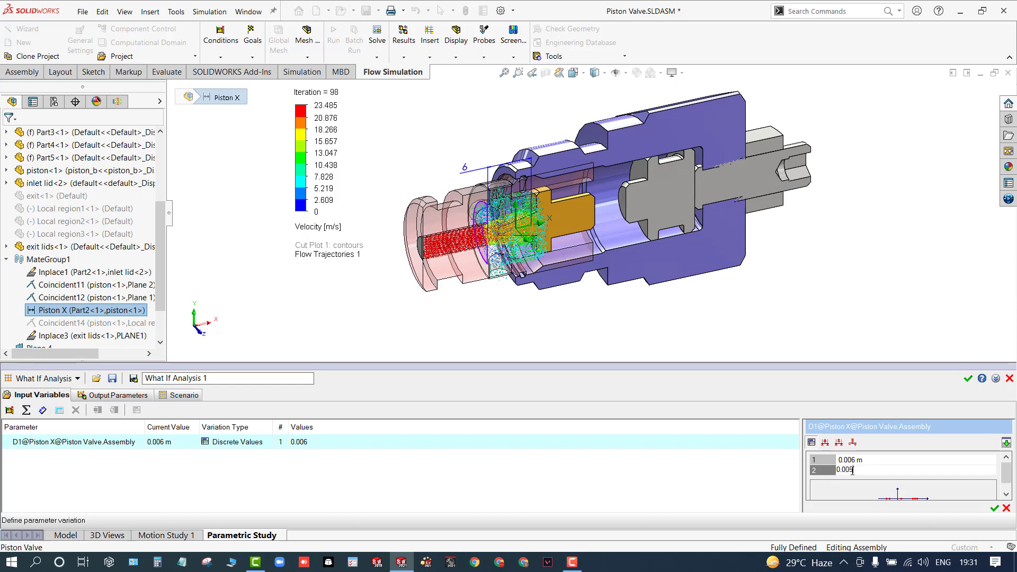
pyautogui.write('0.005')
pyautogui.press('Return')
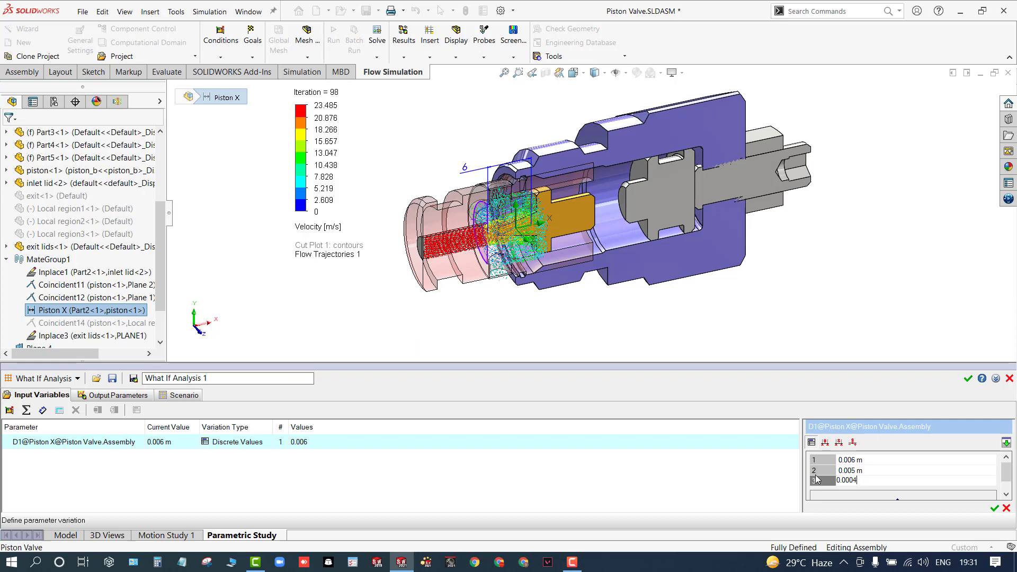
pyautogui.write('0.0004')
pyautogui.press('Return')
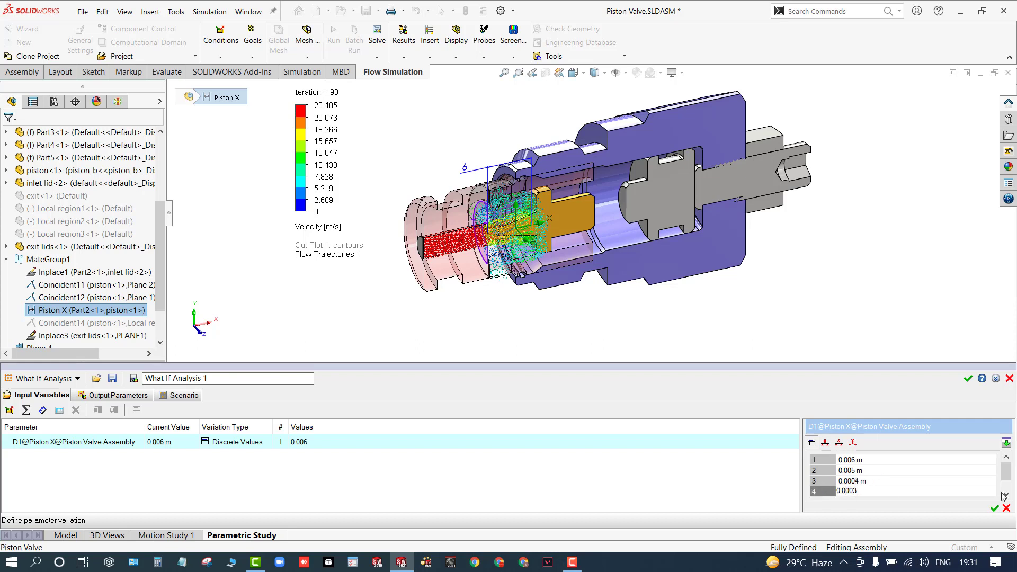
pyautogui.click(995, 508)
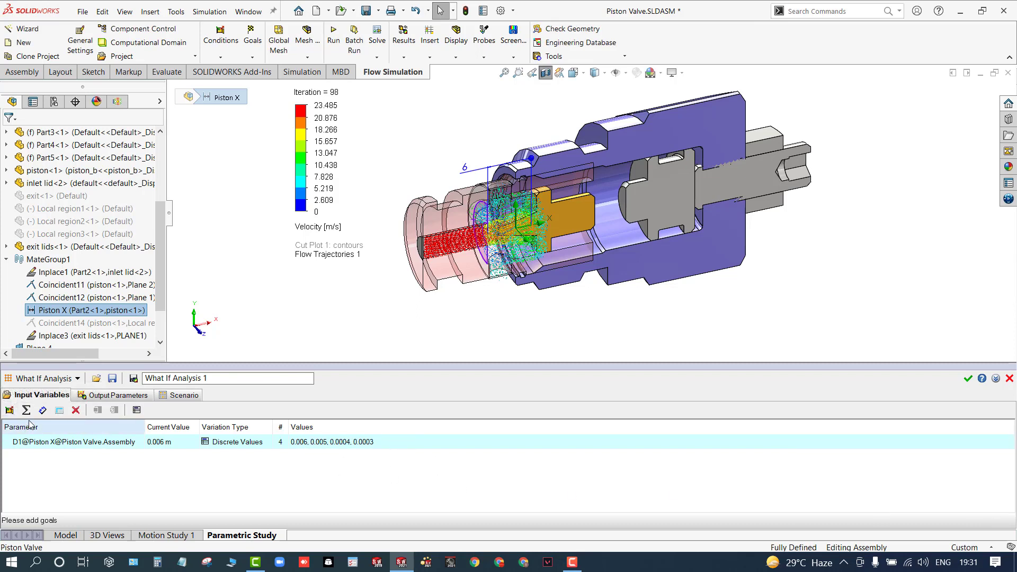
# Add the static pressure of the Static Pressure 1 boundary condition as a simulation input variable of the What If Analysis.
pyautogui.click(10, 411)
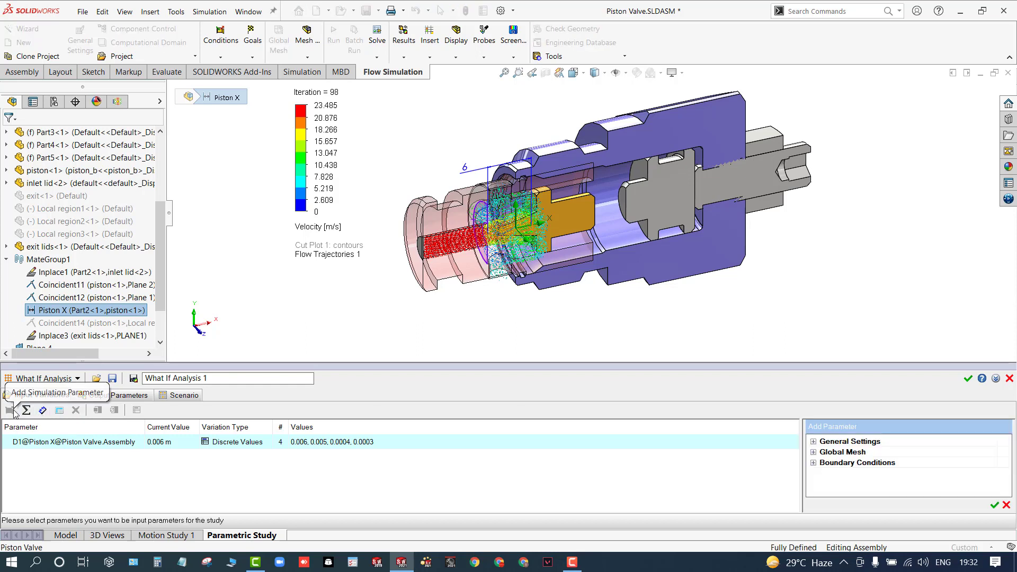
pyautogui.click(814, 464)
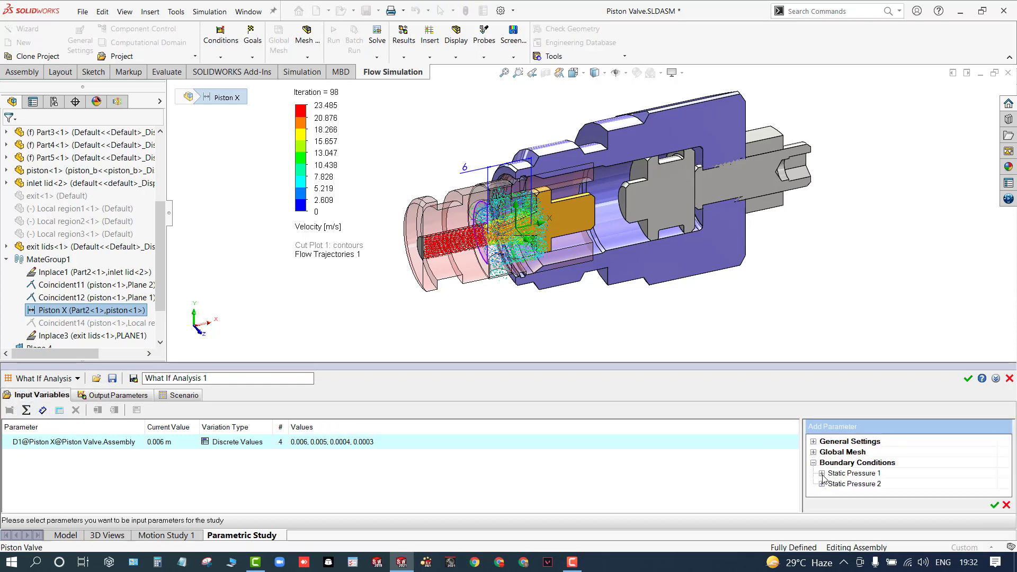
pyautogui.click(823, 474)
pyautogui.click(992, 483)
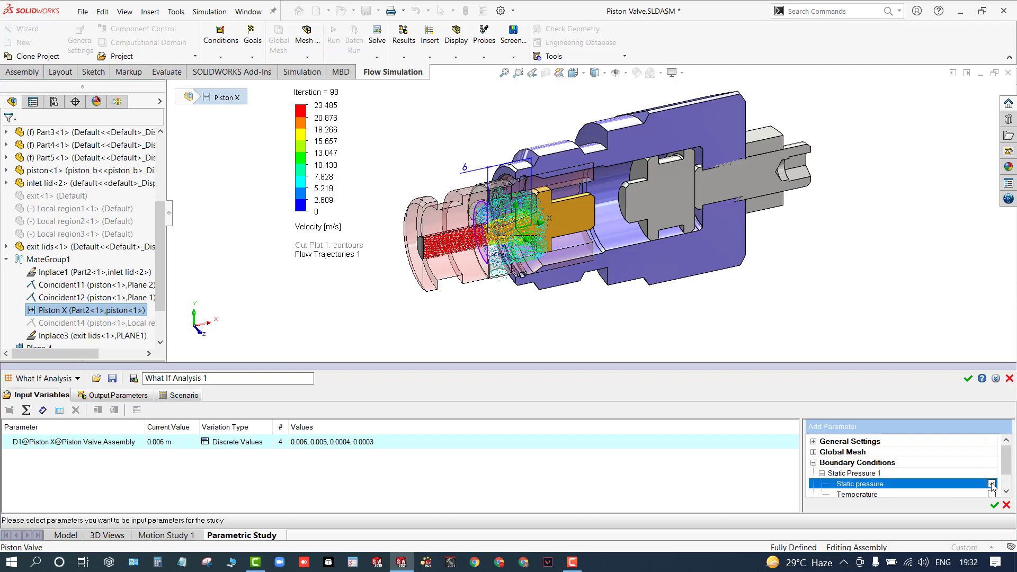
pyautogui.click(994, 507)
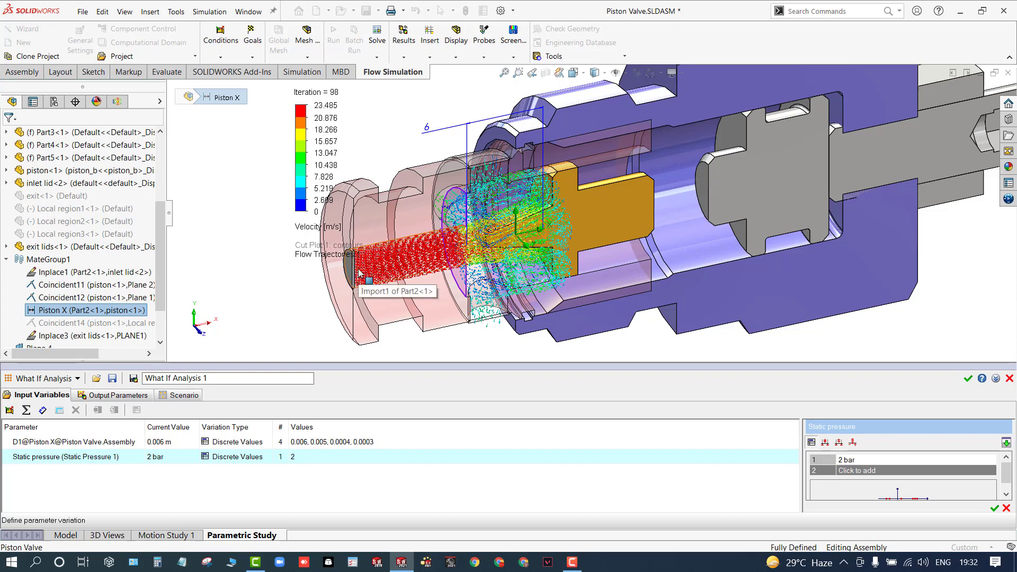
# Add the discrete values 1.5 and 1.3 bar to the static pressure input variable and accept them.
pyautogui.click(853, 472)
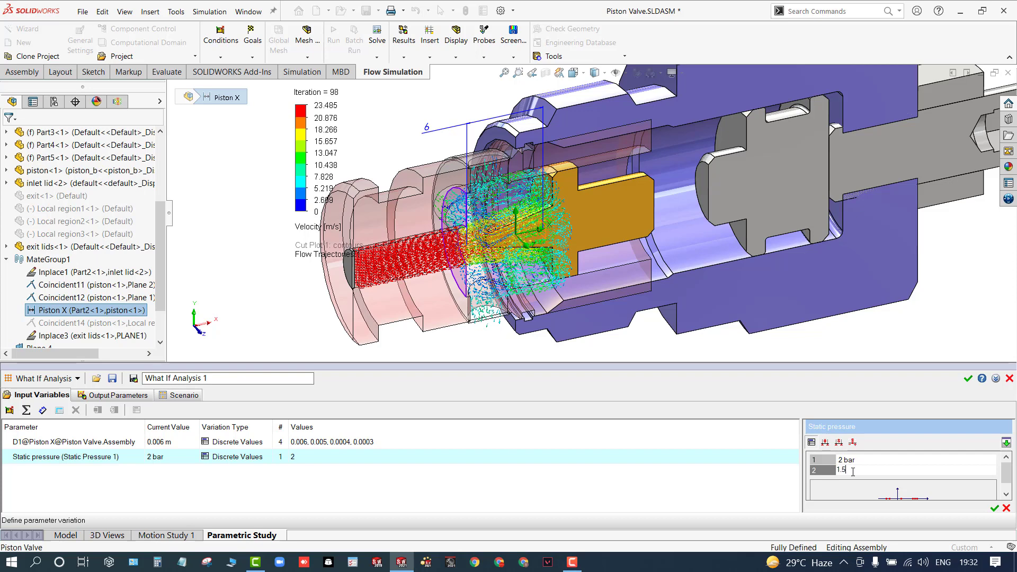
pyautogui.press('Return')
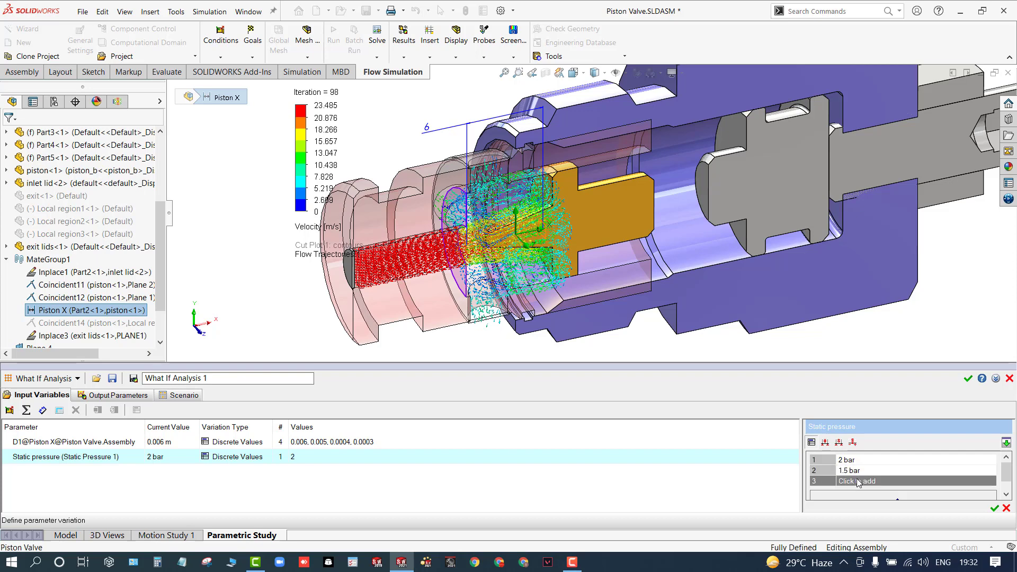
pyautogui.click(857, 481)
pyautogui.write('1.3')
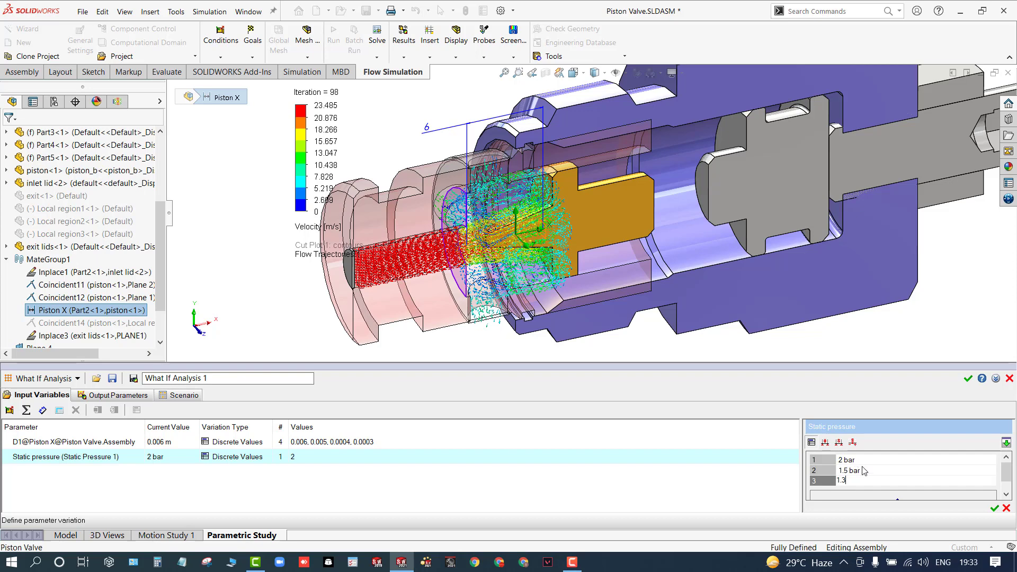
pyautogui.click(995, 510)
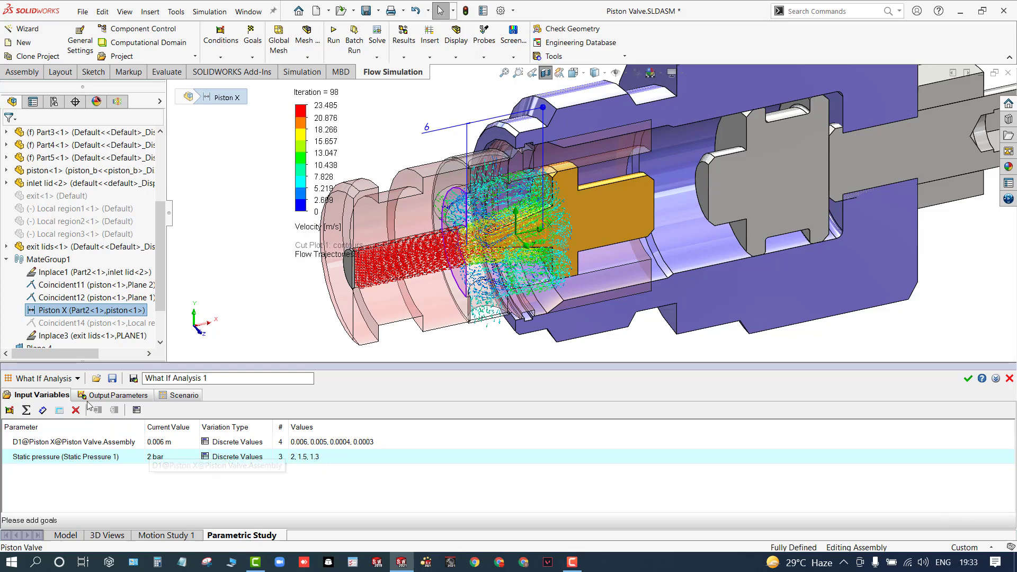
# Add the goal SG Force (X) 1 as the output parameter of the What If Analysis.
pyautogui.click(131, 399)
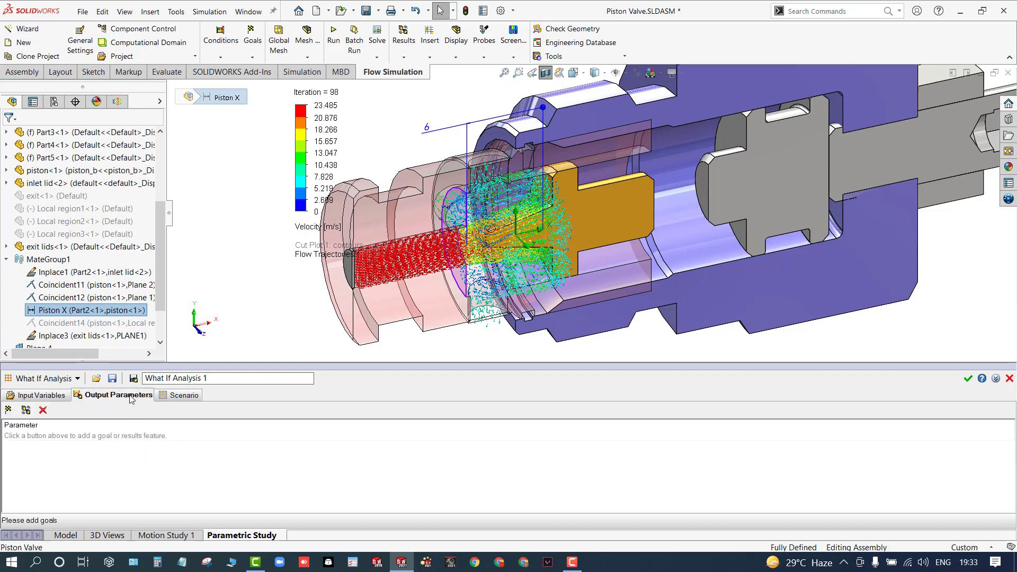
pyautogui.click(9, 412)
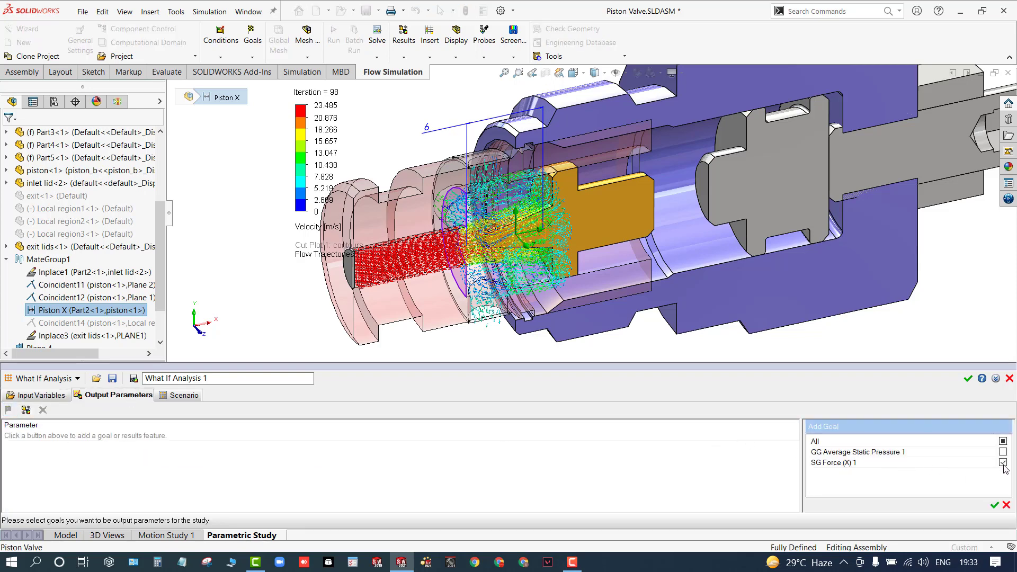
pyautogui.click(994, 505)
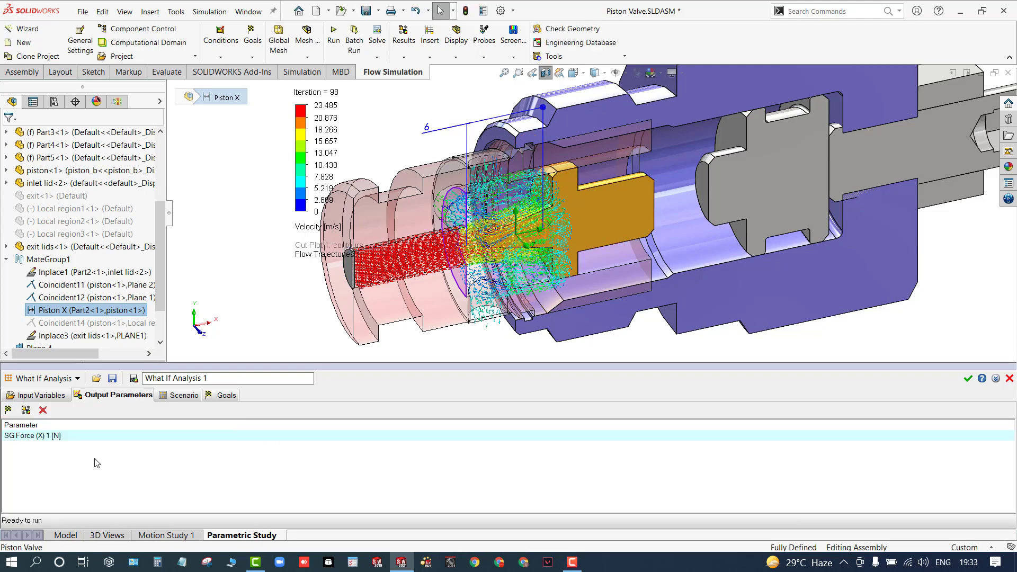
# Run all design points of the What If Analysis scenario and close the finished study.
pyautogui.click(172, 396)
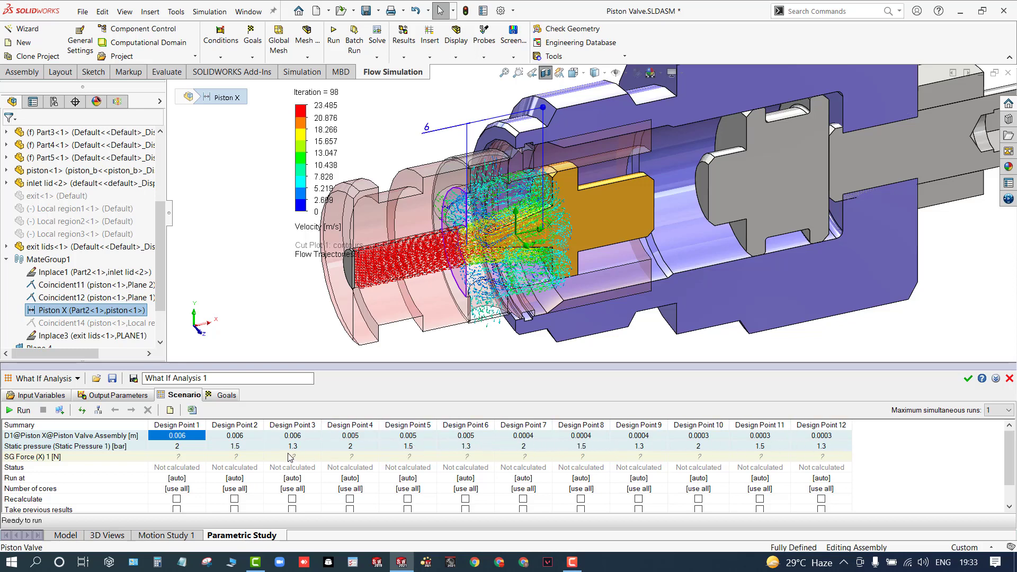
pyautogui.click(13, 415)
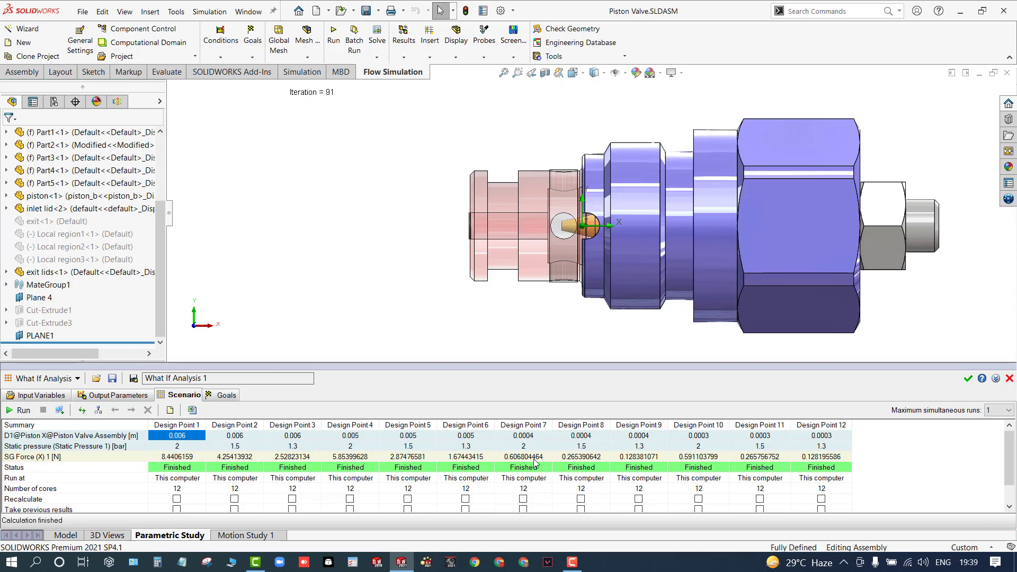
pyautogui.click(968, 380)
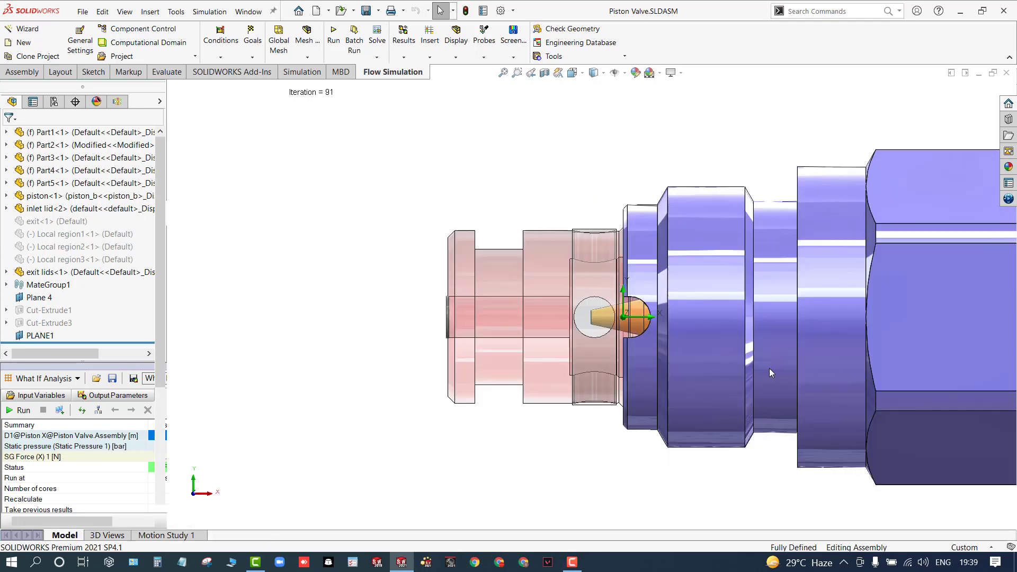
# Start a new parametric study and set its type to Design of Experiments and Optimization.
pyautogui.press('f')
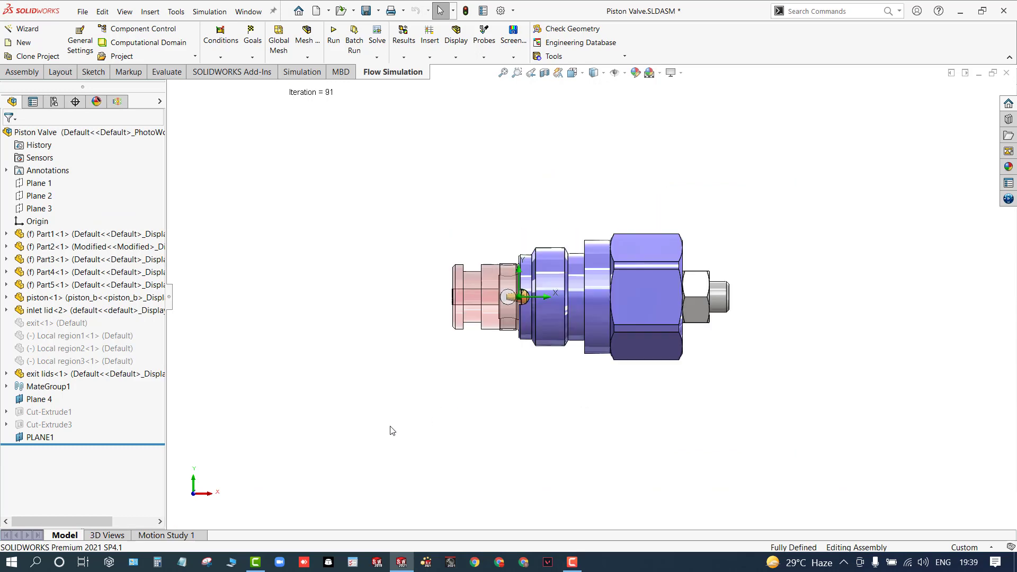
pyautogui.moveTo(390, 427); pyautogui.dragTo(484, 297, button='middle')
pyautogui.scroll(3, 484, 298)
pyautogui.scroll(2, 599, 250)
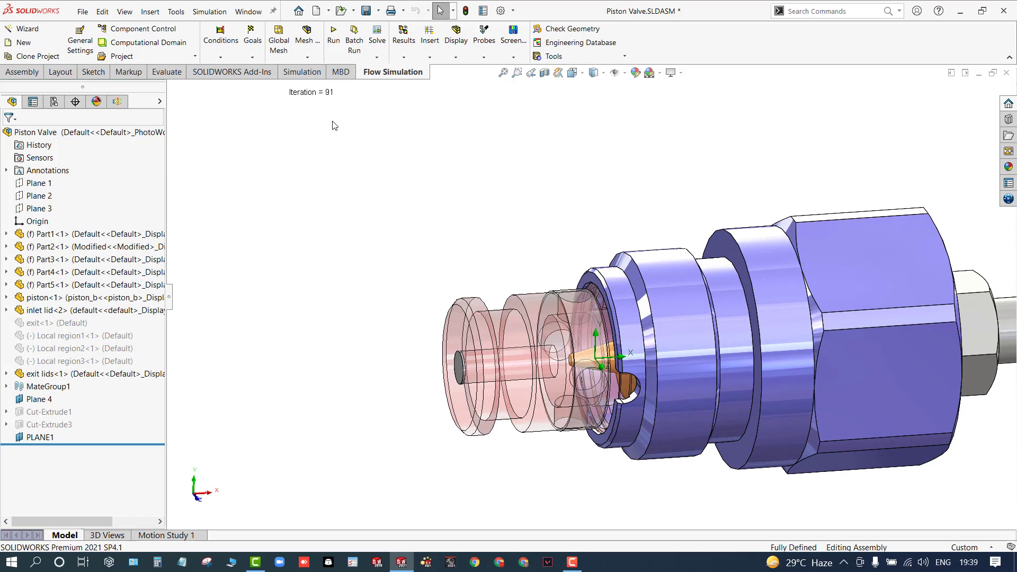
pyautogui.click(377, 56)
pyautogui.click(387, 89)
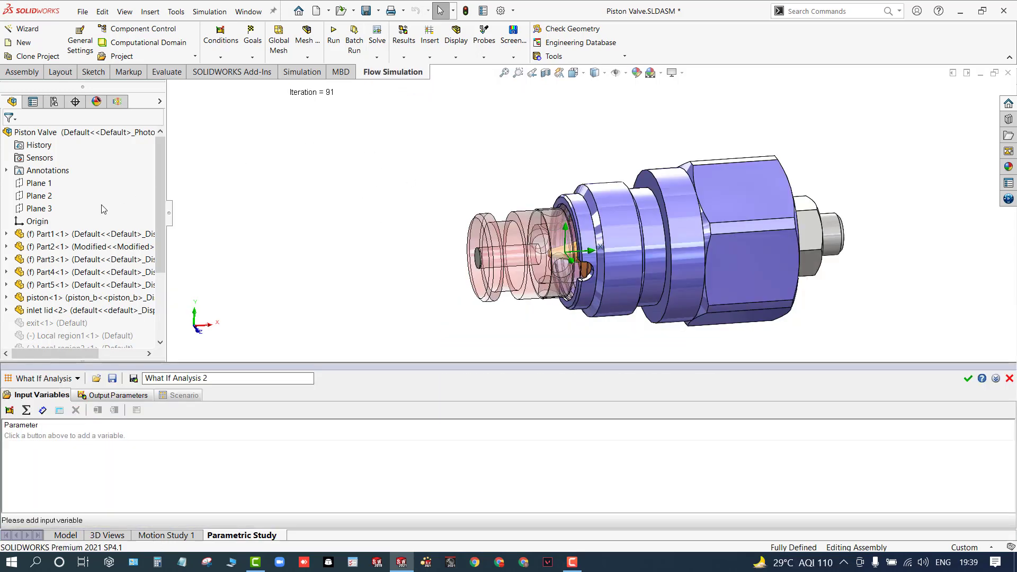
pyautogui.click(42, 379)
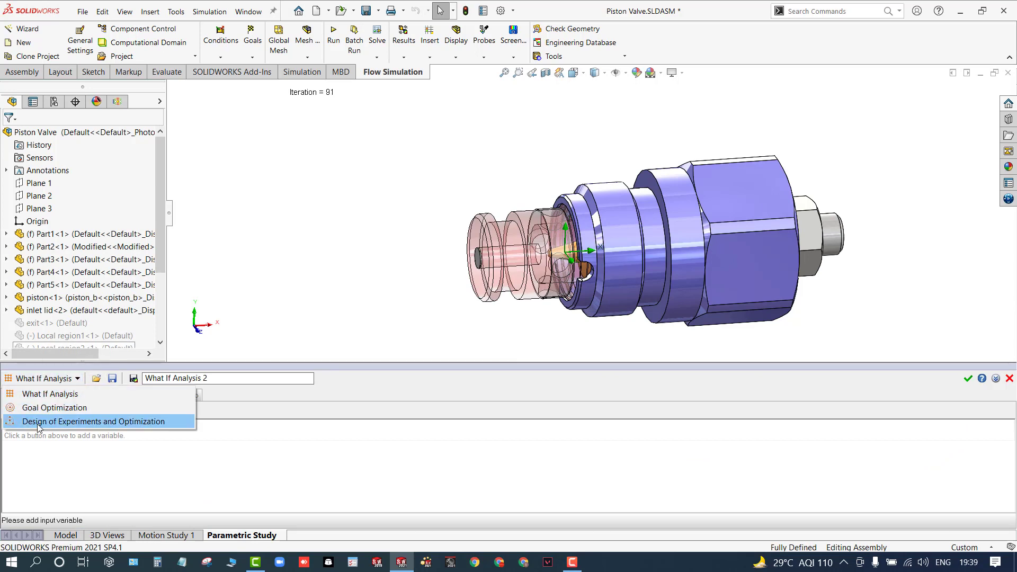
pyautogui.click(81, 423)
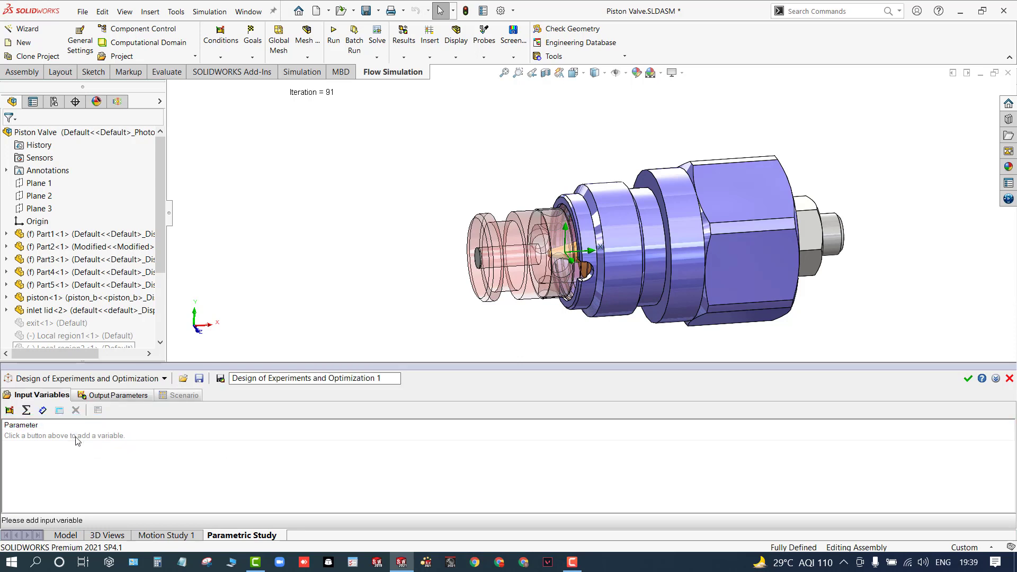
# Add the dimension of the Piston X mate as an input variable of the Design of Experiments study.
pyautogui.click(42, 410)
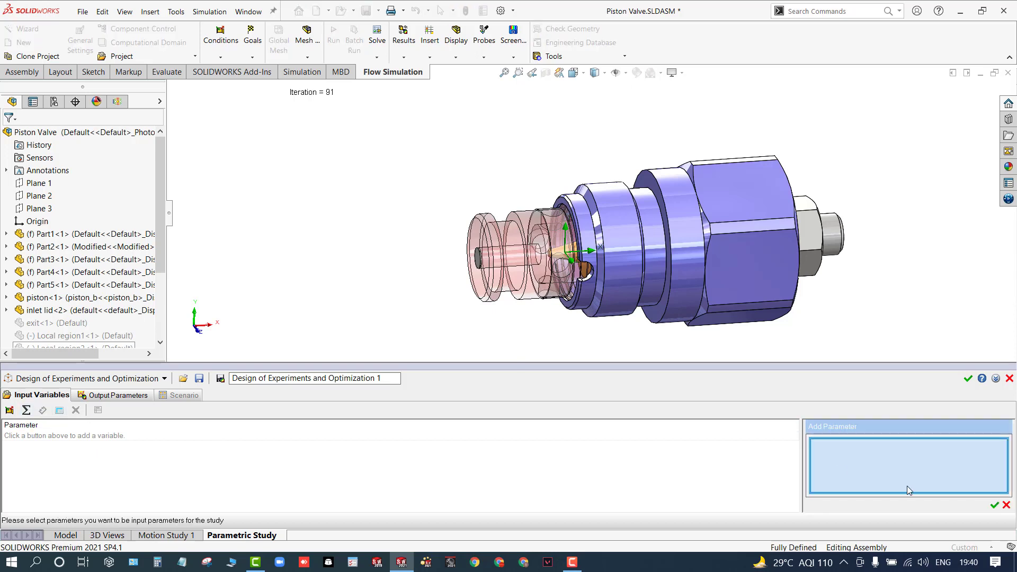
pyautogui.scroll(-2, 23, 313)
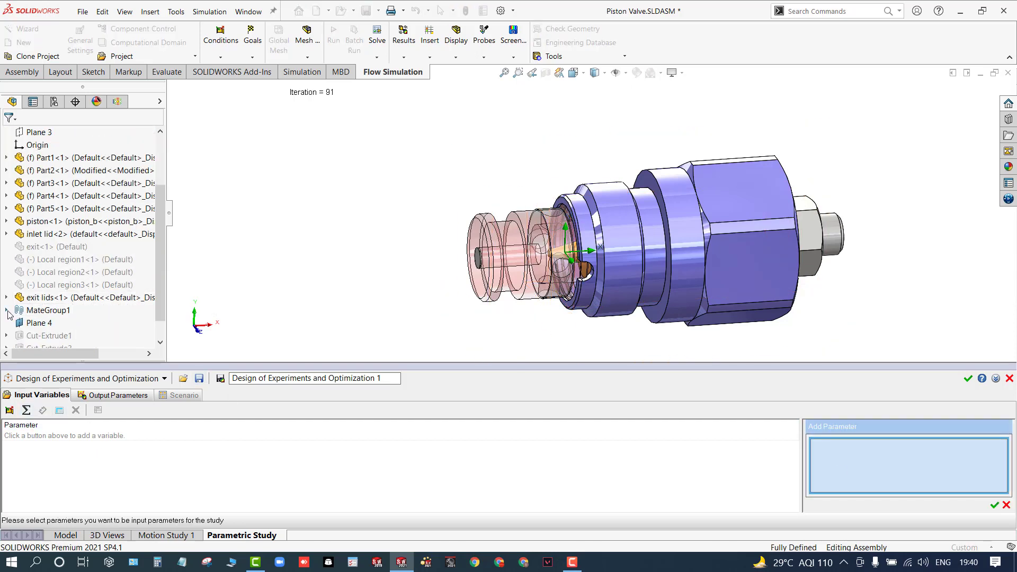
pyautogui.doubleClick(23, 313)
pyautogui.scroll(-3, 23, 313)
pyautogui.click(77, 263)
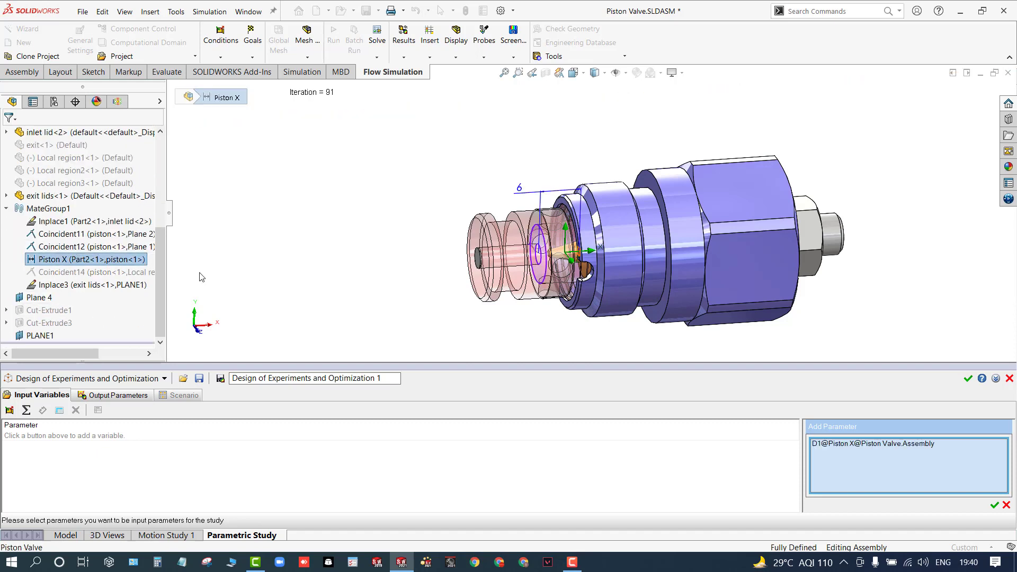
pyautogui.click(995, 506)
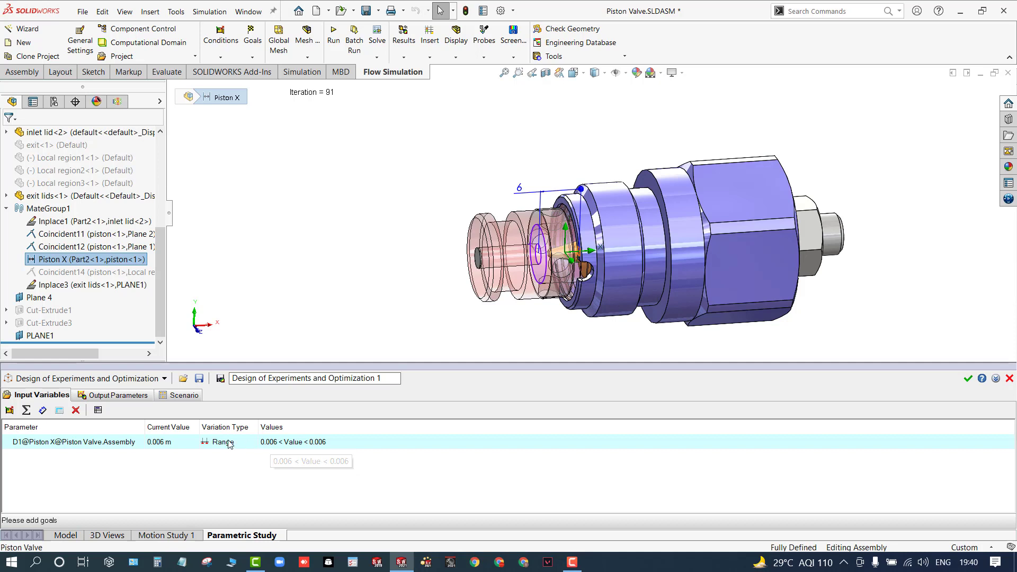
# Set the minimum of the Piston X variable's range to 0.003 m and accept it.
pyautogui.click(270, 445)
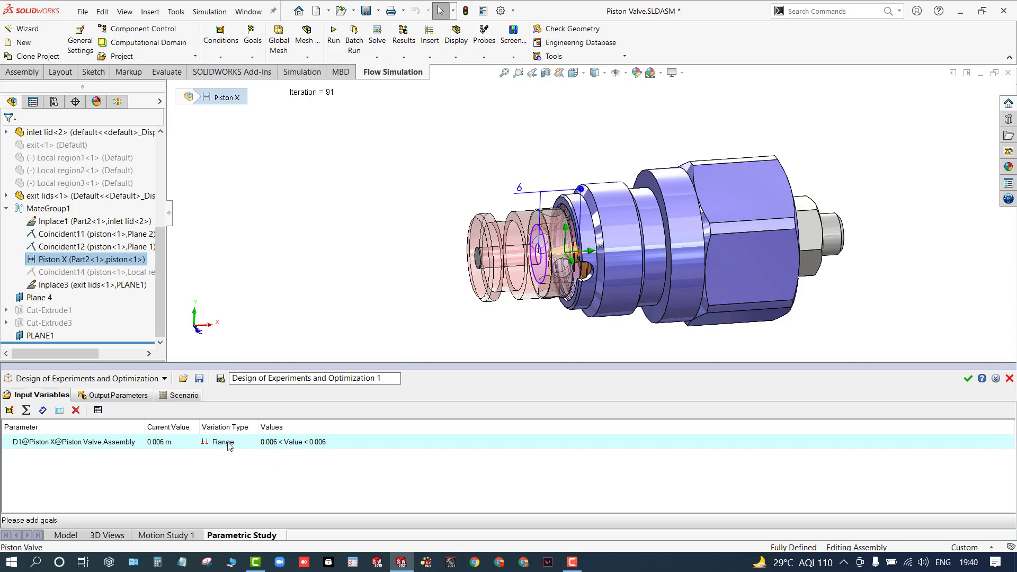
pyautogui.click(1008, 442)
pyautogui.tripleClick(863, 461)
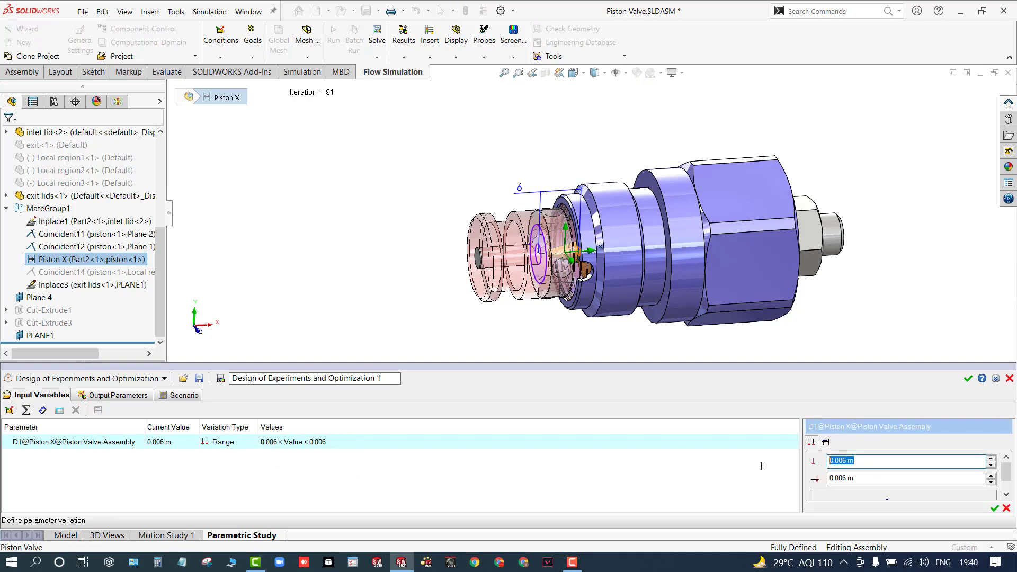
pyautogui.write('0')
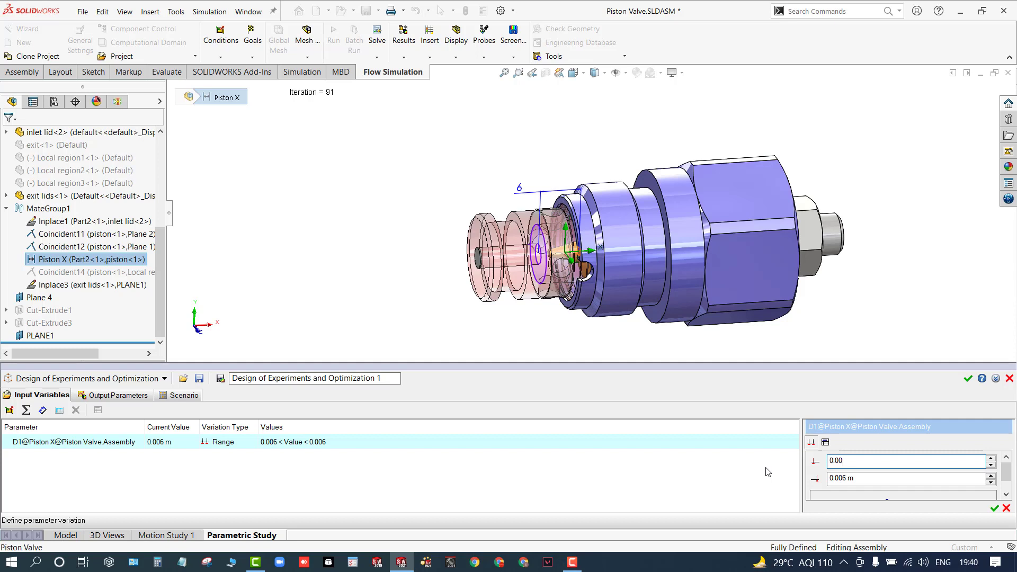
pyautogui.write('.003')
pyautogui.click(995, 508)
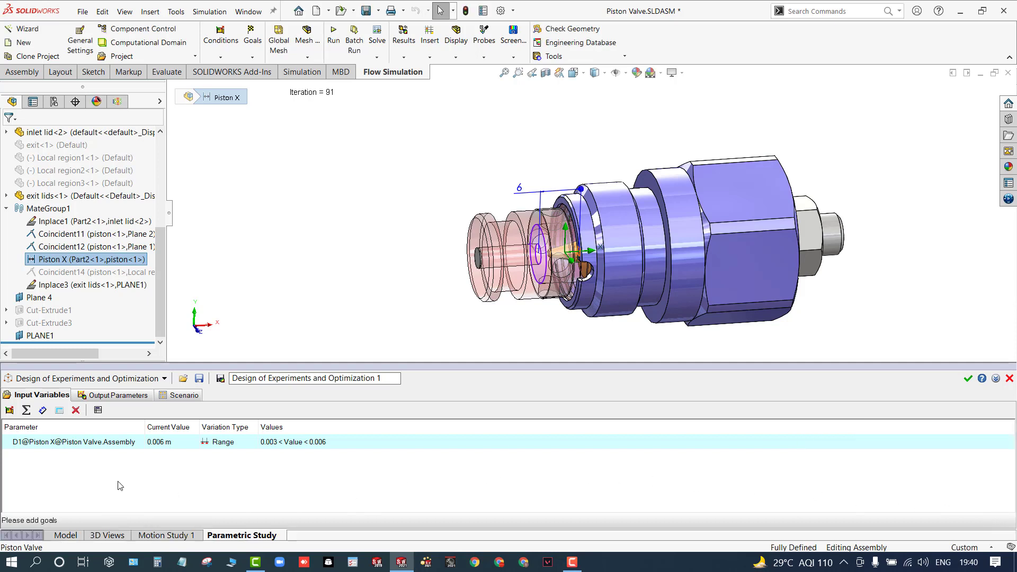
# Add the static pressure of Static Pressure 1 as a second input variable of the Design of Experiments study.
pyautogui.click(9, 411)
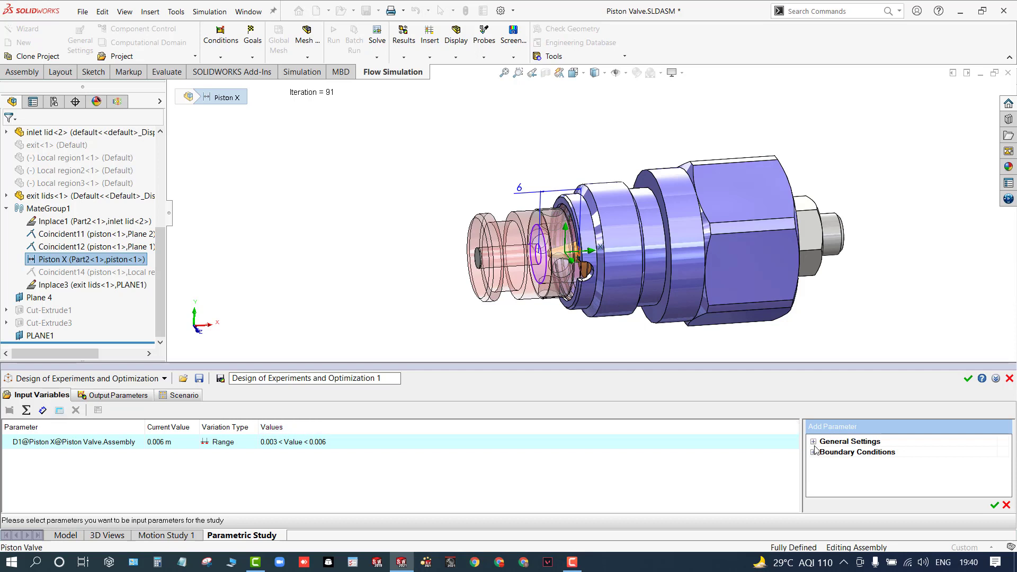
pyautogui.click(814, 452)
pyautogui.click(821, 464)
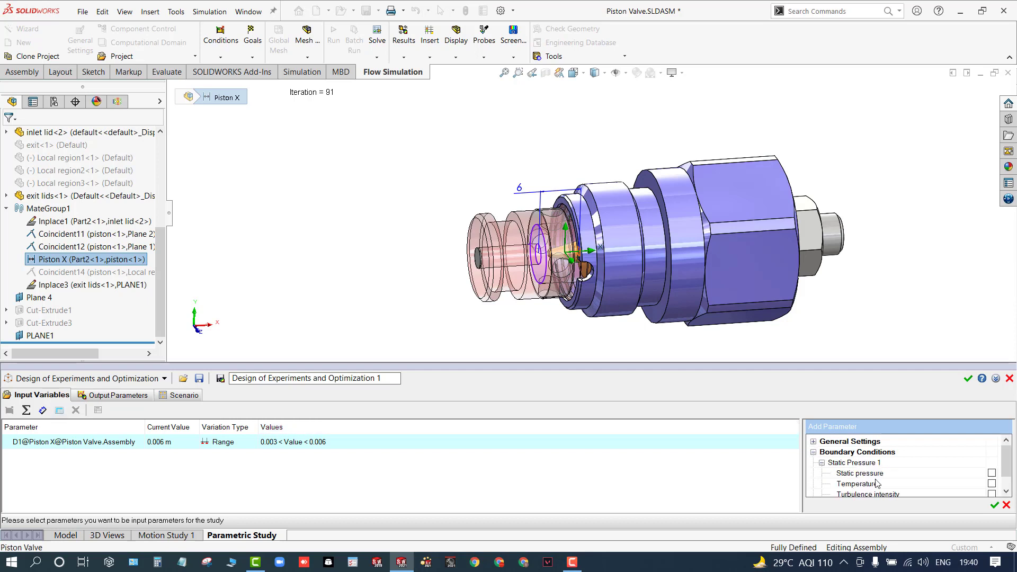
pyautogui.click(992, 474)
pyautogui.click(994, 505)
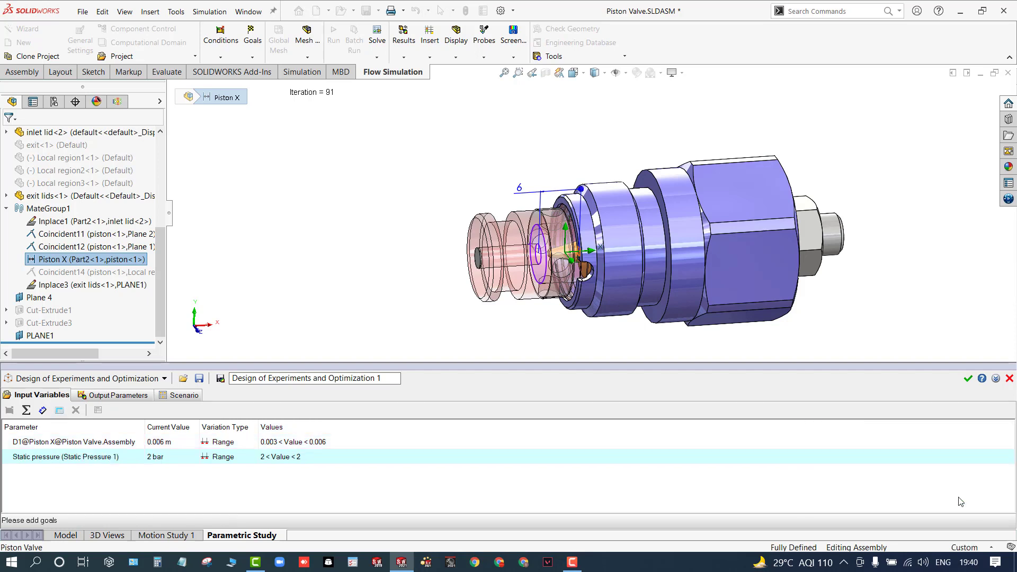
# Set the minimum of the static pressure variable's range to 1.5 bar and accept it.
pyautogui.click(279, 462)
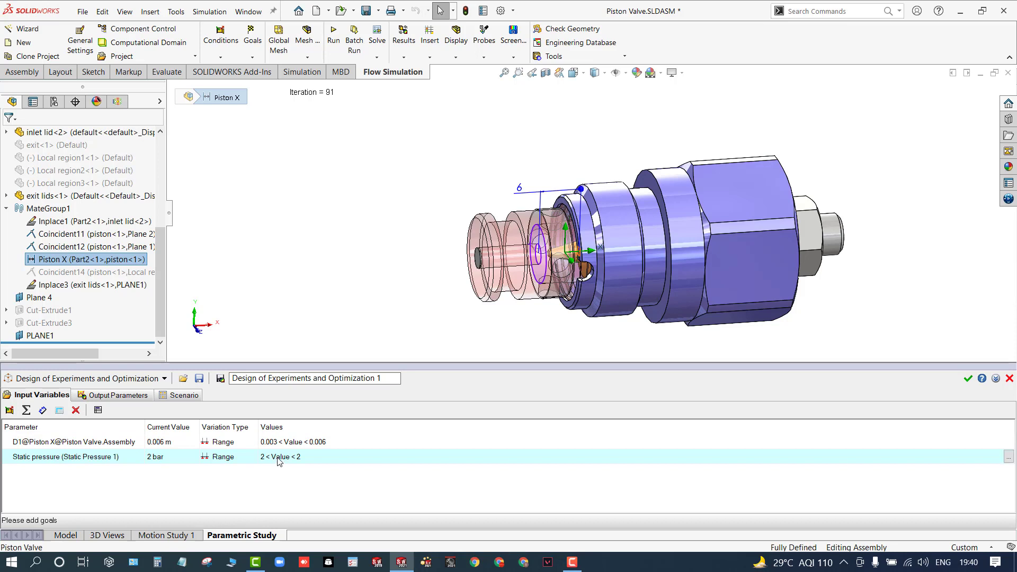
pyautogui.click(239, 464)
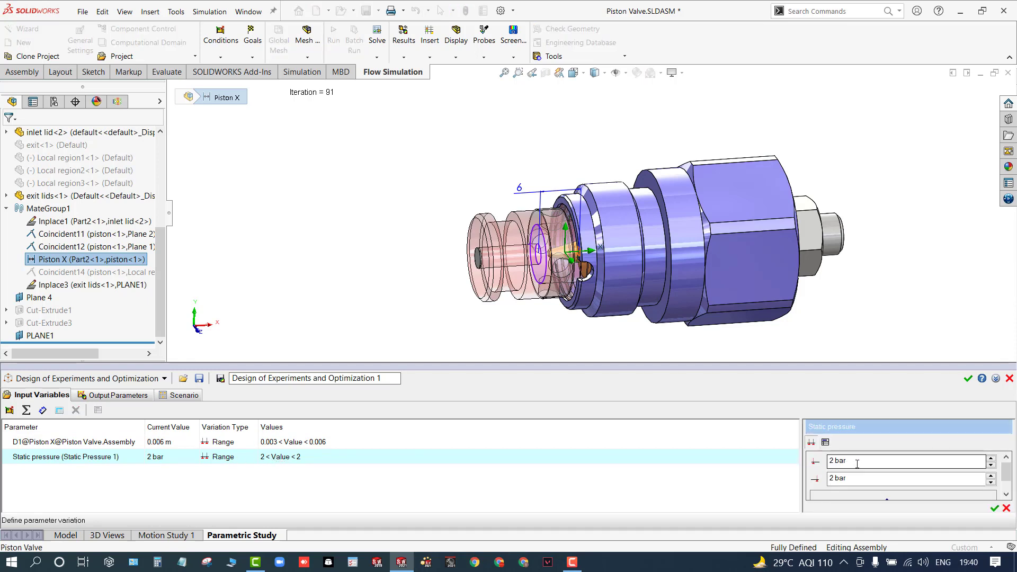
pyautogui.moveTo(861, 462); pyautogui.dragTo(803, 464)
pyautogui.write('1')
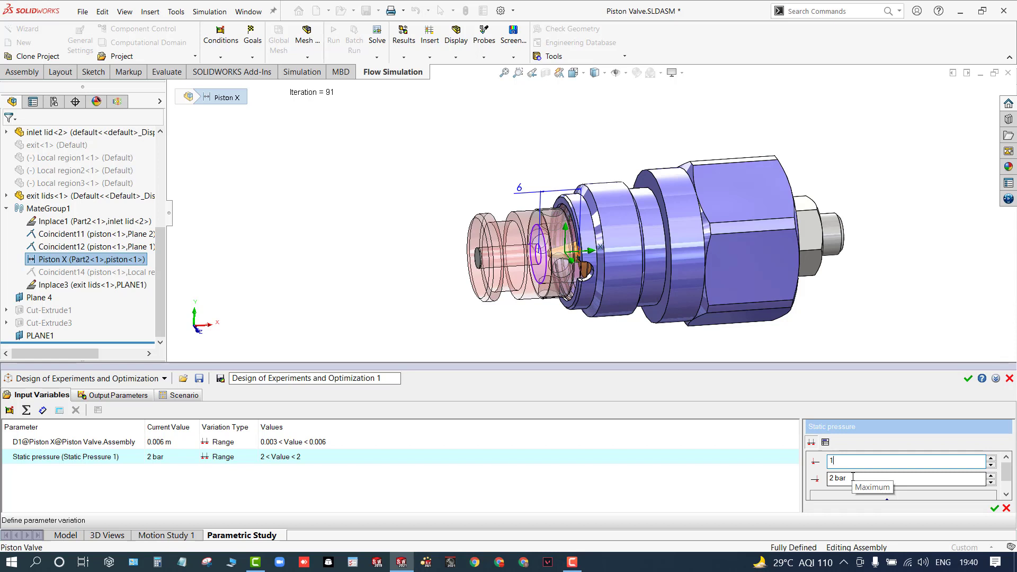
pyautogui.write('.5')
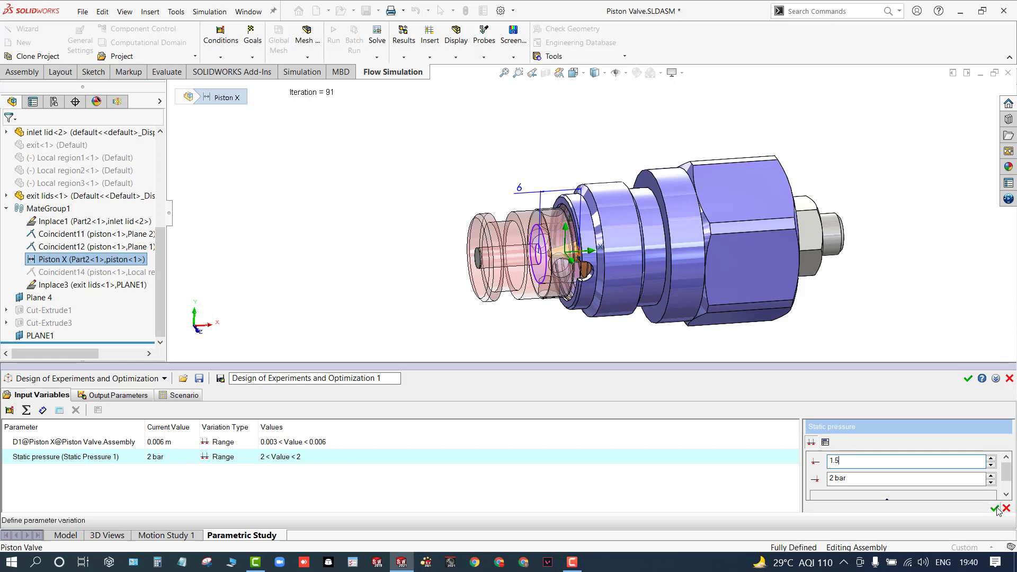
pyautogui.click(312, 462)
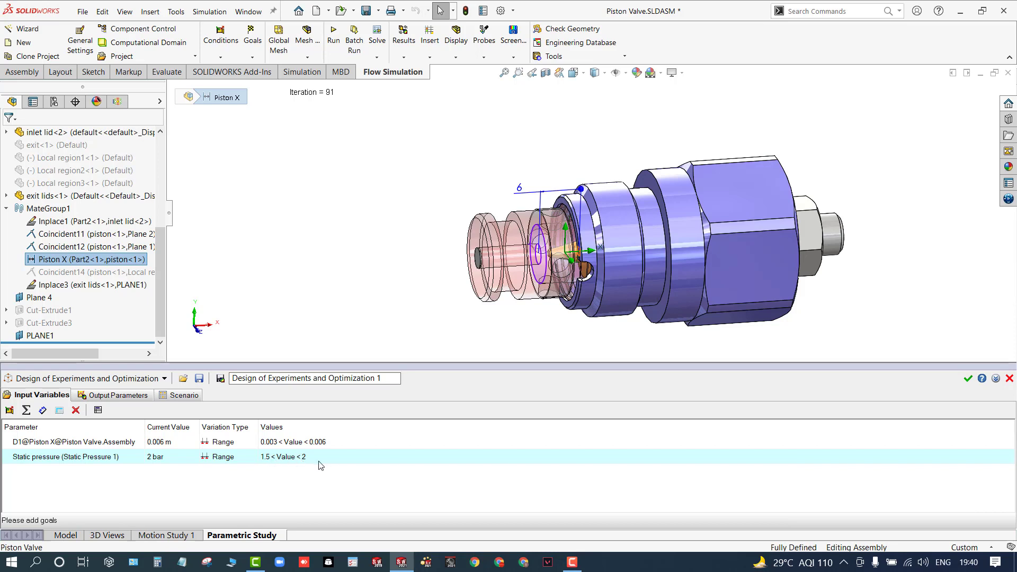
# Add the SG Force (X) 1 goal as an output parameter of the Design of Experiments study.
pyautogui.click(114, 395)
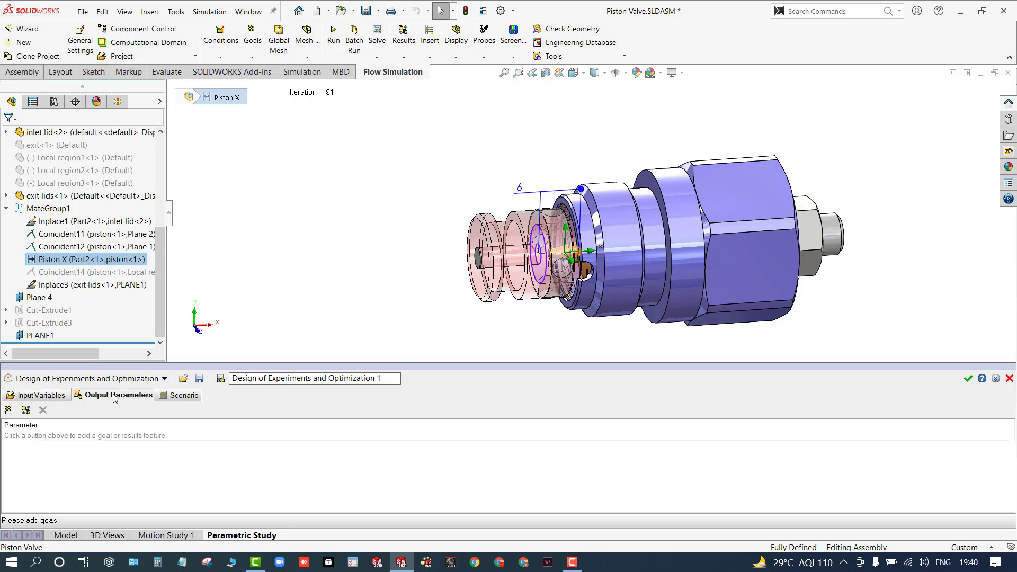
pyautogui.click(10, 413)
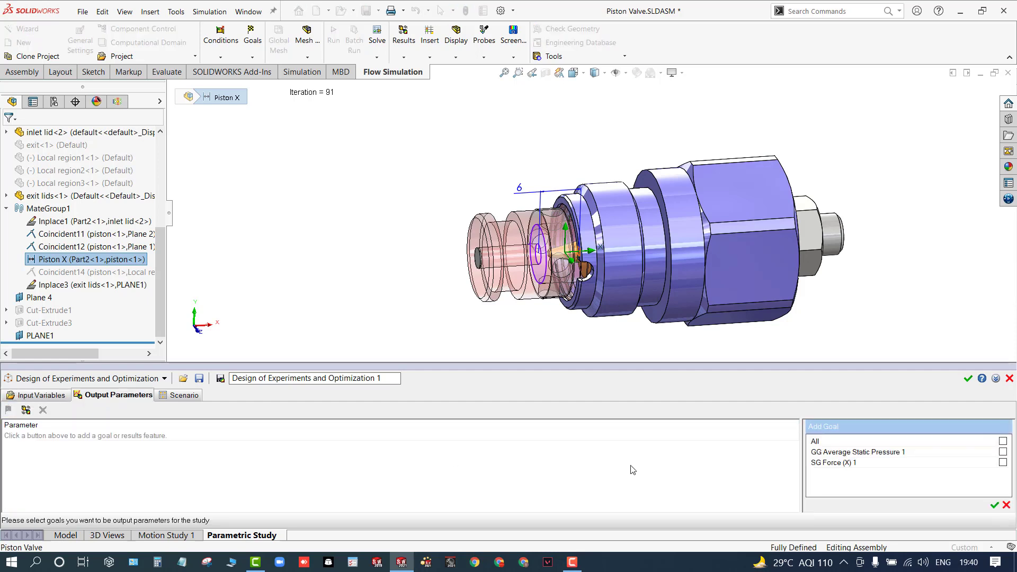
pyautogui.click(1003, 463)
pyautogui.click(995, 505)
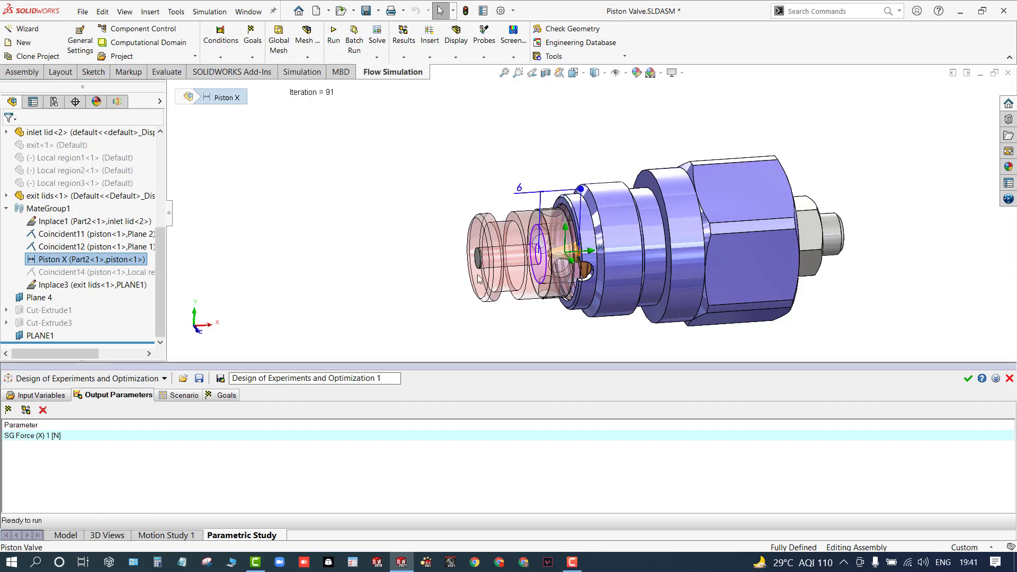
# Create 5 experiments in the study's scenario and run their calculations.
pyautogui.click(185, 396)
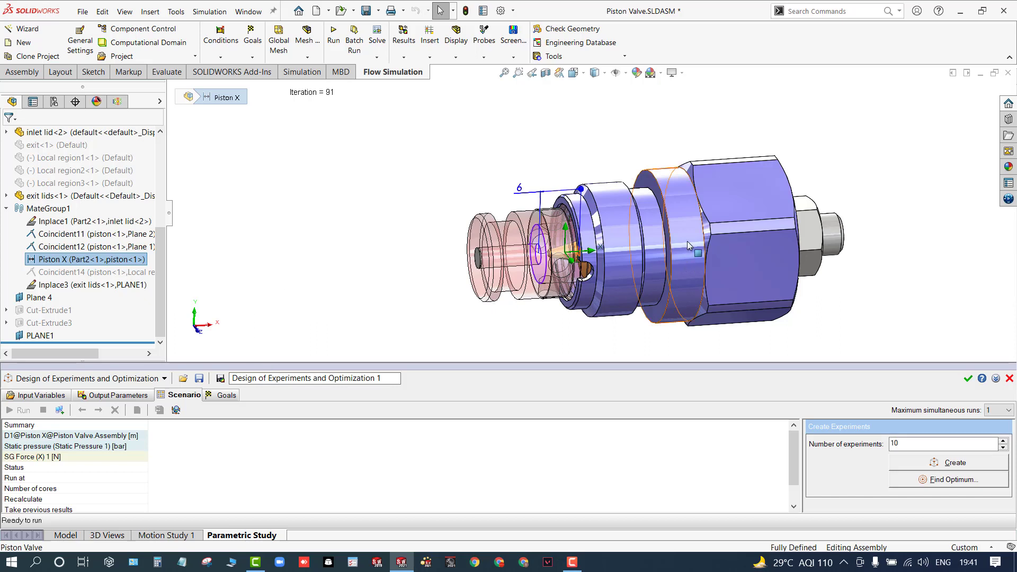
pyautogui.click(955, 463)
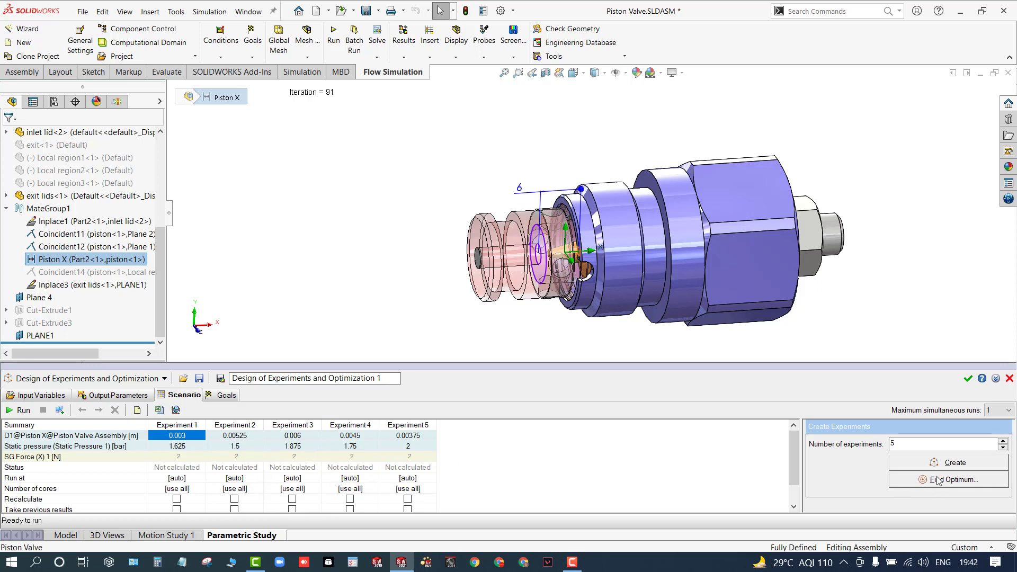
pyautogui.click(16, 412)
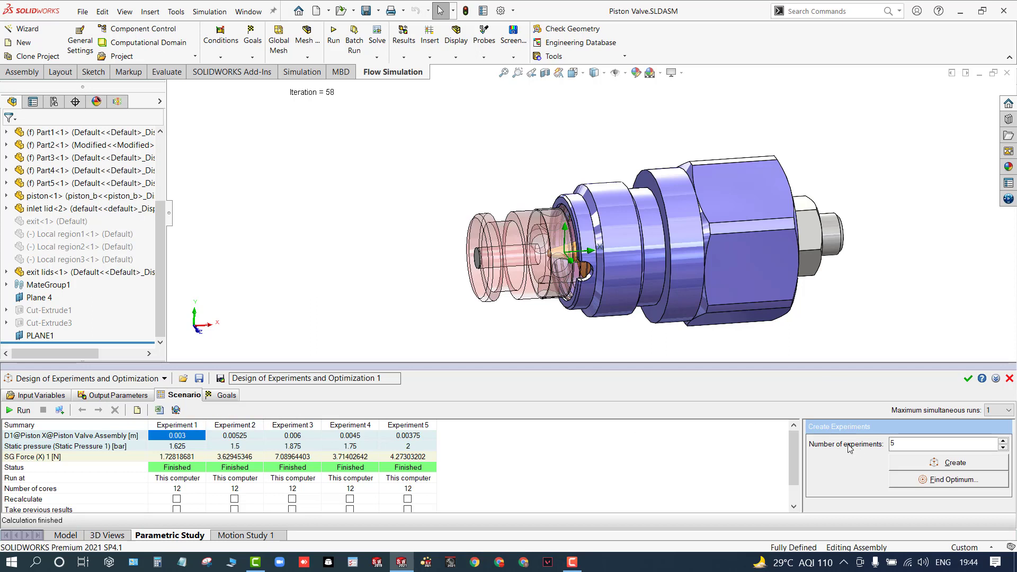
# Find the optimum with a Maximize objective for SG Force (X) 1 and add it as an optimal design point.
pyautogui.click(903, 445)
pyautogui.click(916, 482)
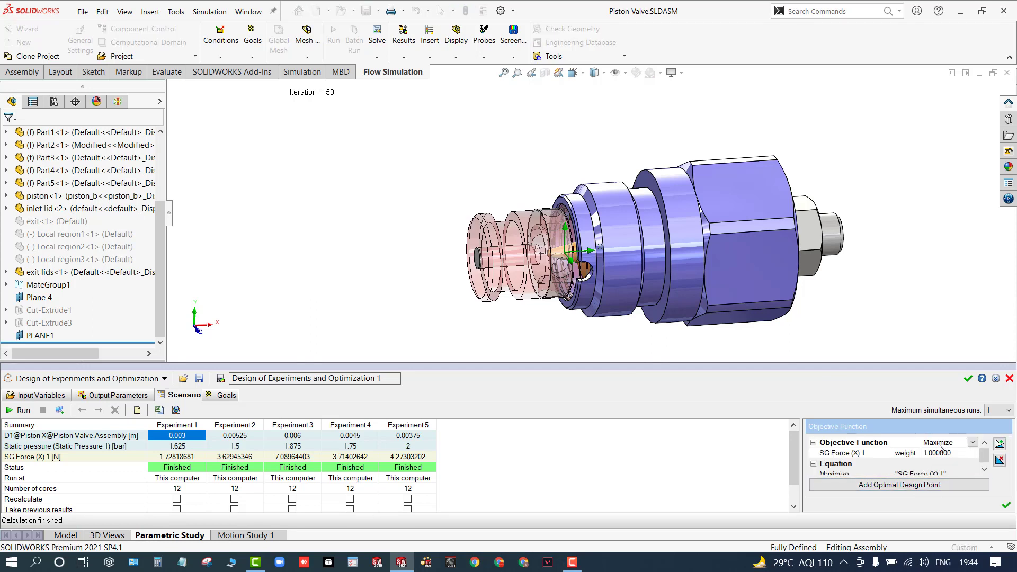
pyautogui.click(974, 445)
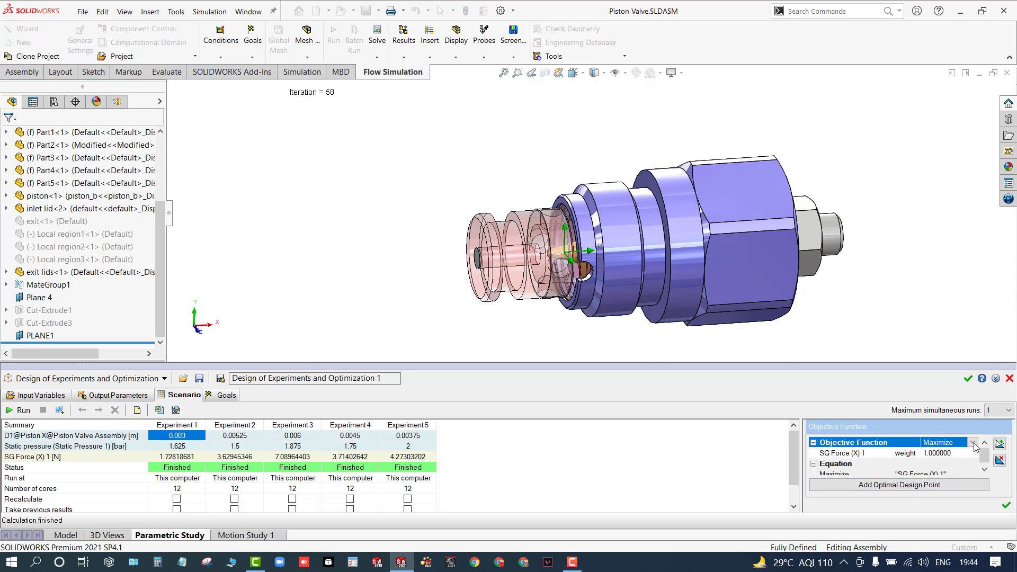
pyautogui.click(878, 485)
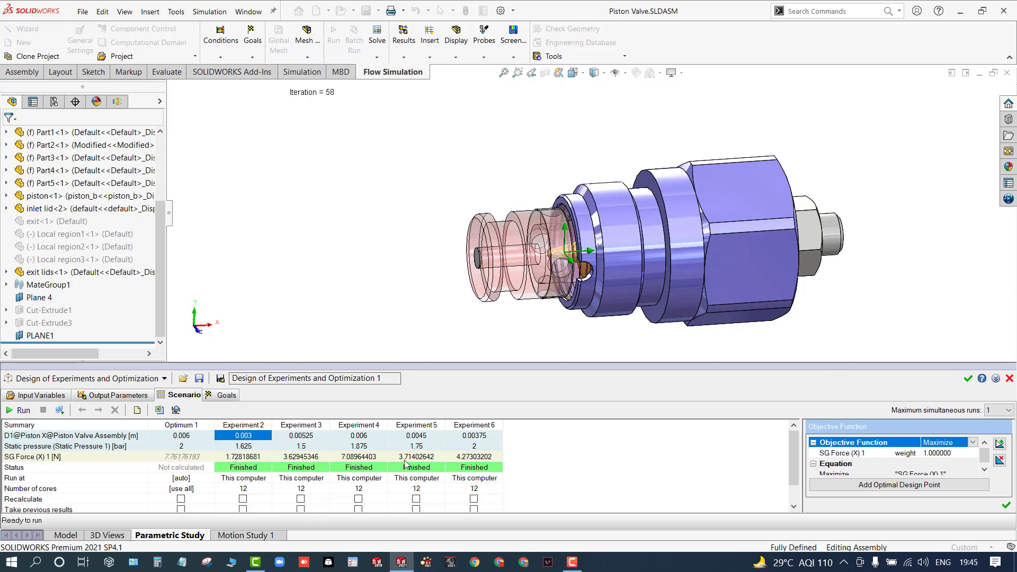
# Change the objective function to Minimize and add the corresponding optimal design point.
pyautogui.click(973, 442)
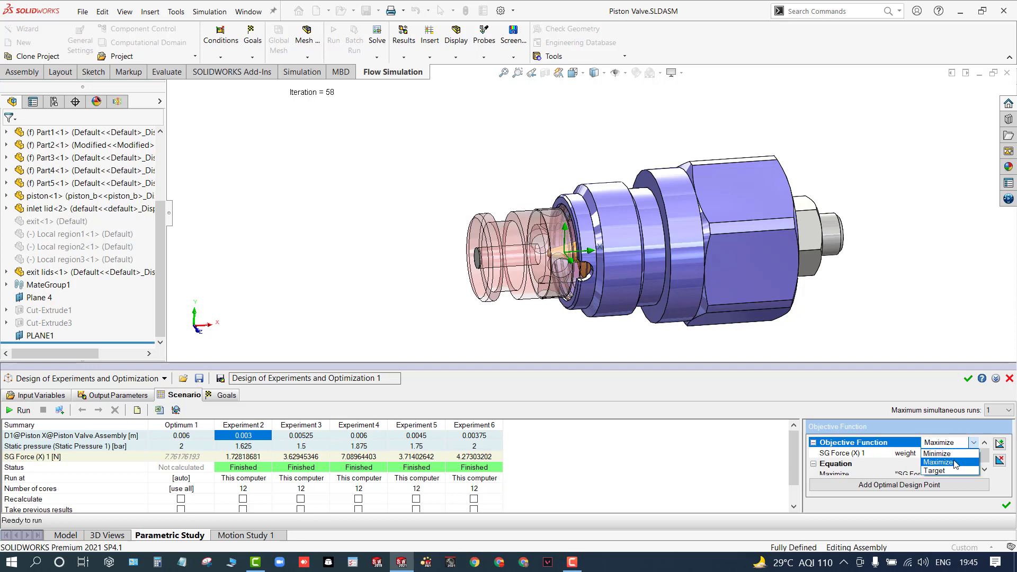
pyautogui.click(937, 454)
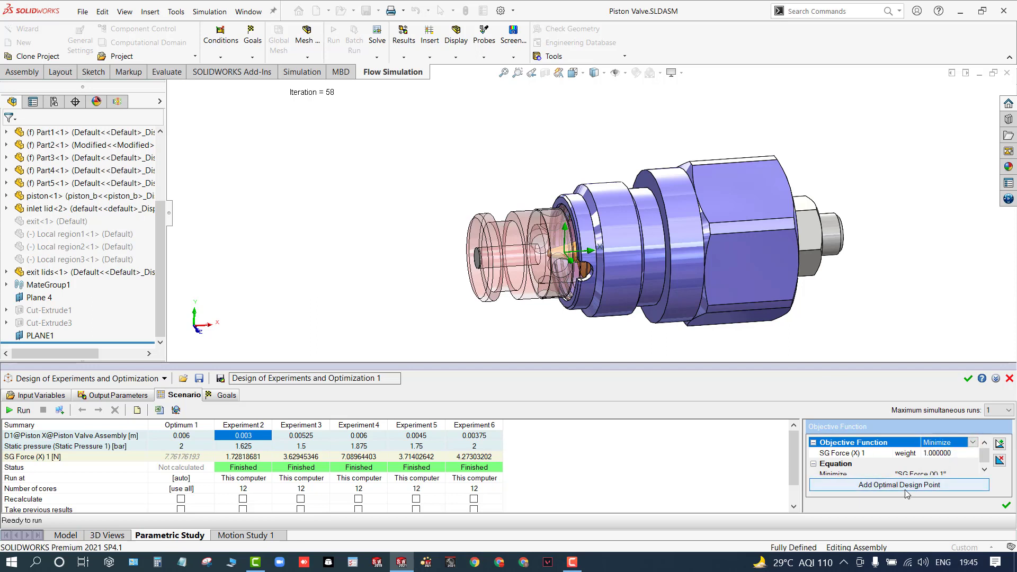
pyautogui.click(907, 491)
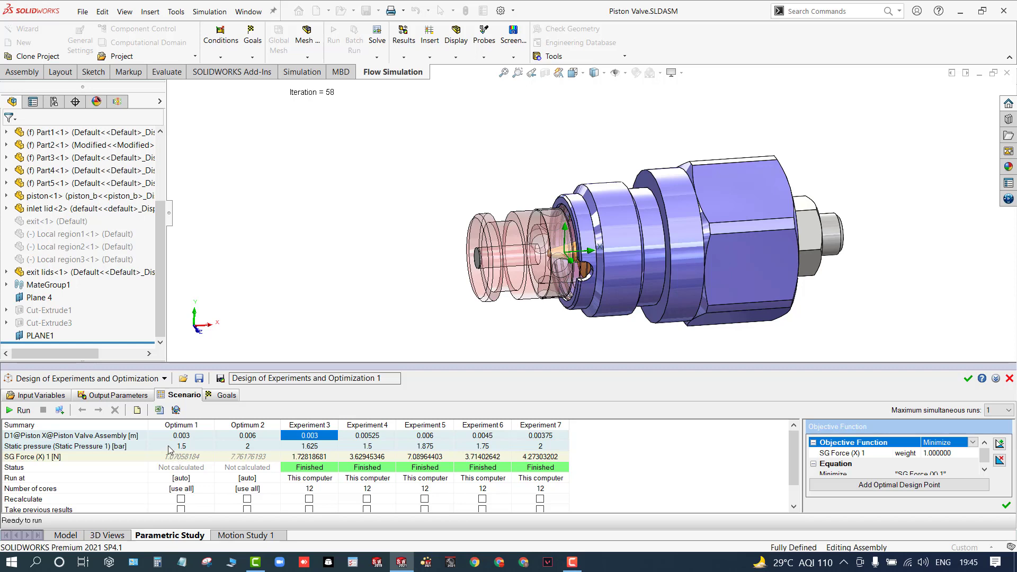
# Change the objective function to Target with a value of 7 for SG Force (X) 1 and add its optimal design point.
pyautogui.click(973, 443)
pyautogui.click(945, 473)
pyautogui.click(935, 458)
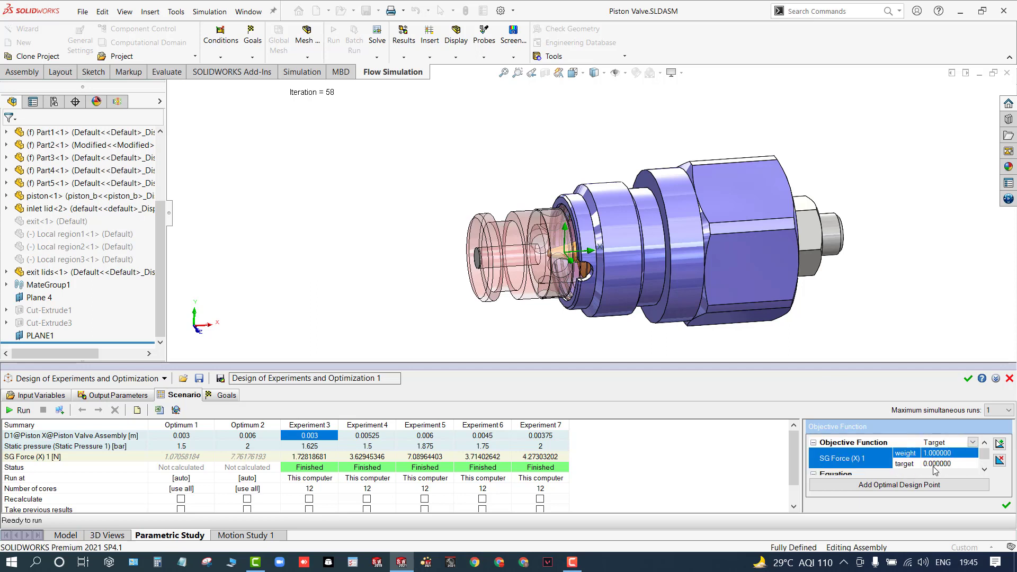
pyautogui.click(934, 465)
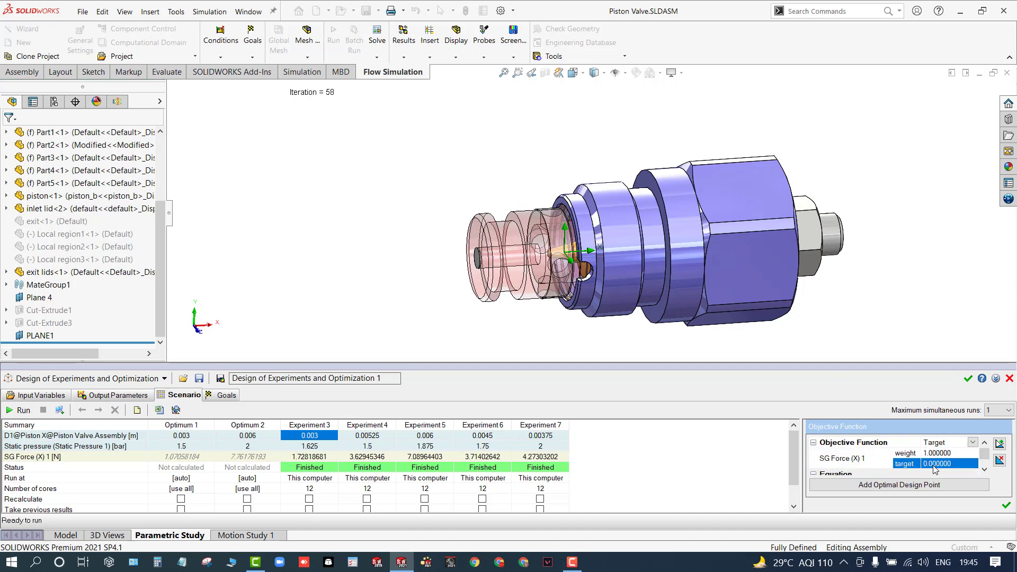
pyautogui.click(951, 465)
pyautogui.moveTo(950, 464); pyautogui.dragTo(922, 465)
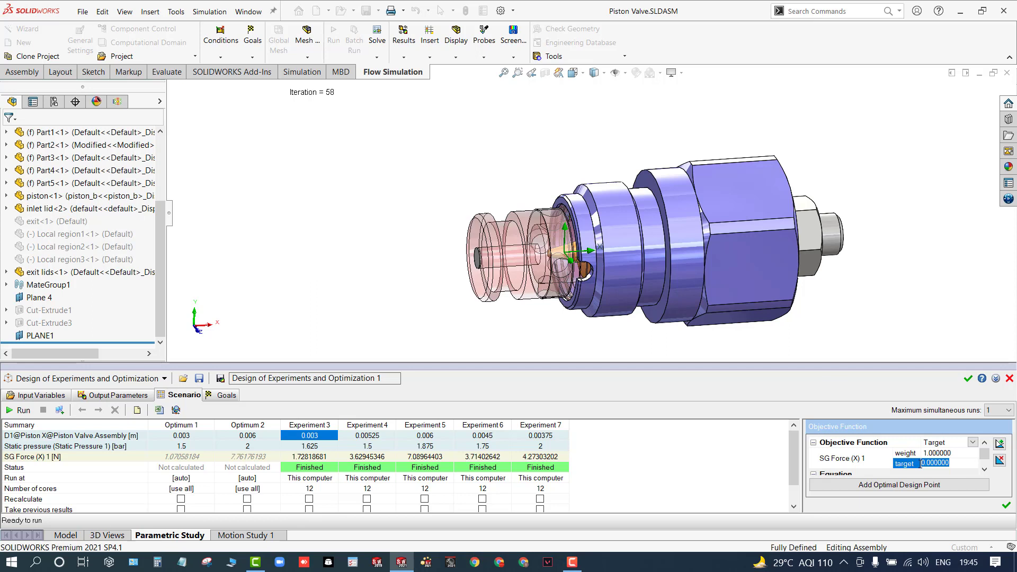
pyautogui.write('7')
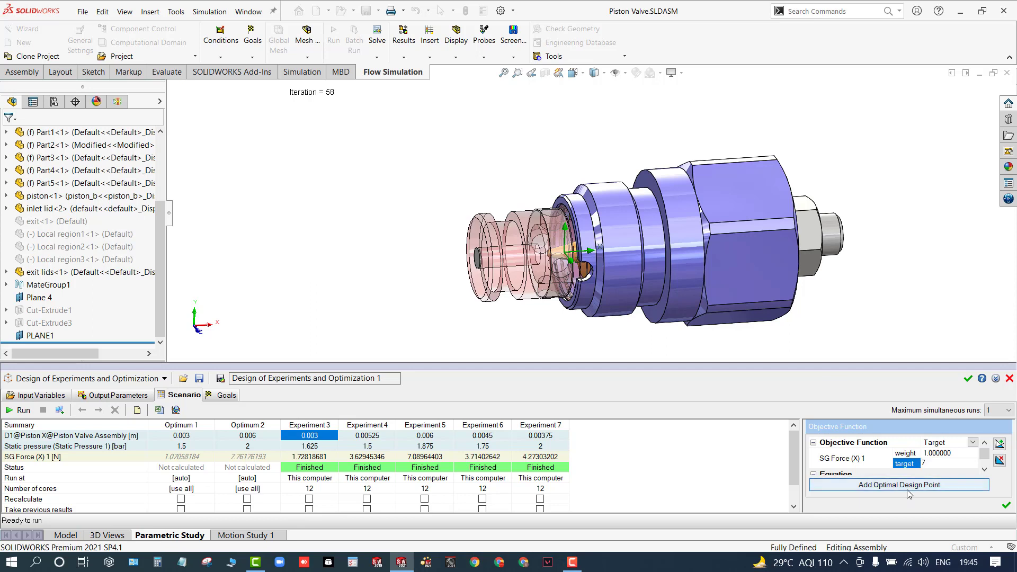
pyautogui.click(917, 483)
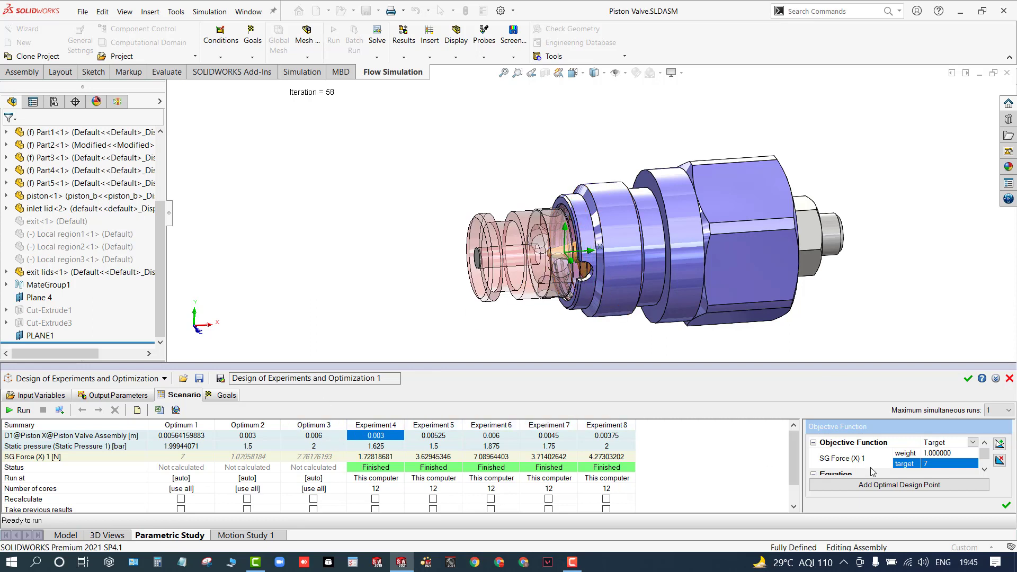
# Create a new project from Experiment 8 and accept the geometry change.
pyautogui.rightClick(601, 429)
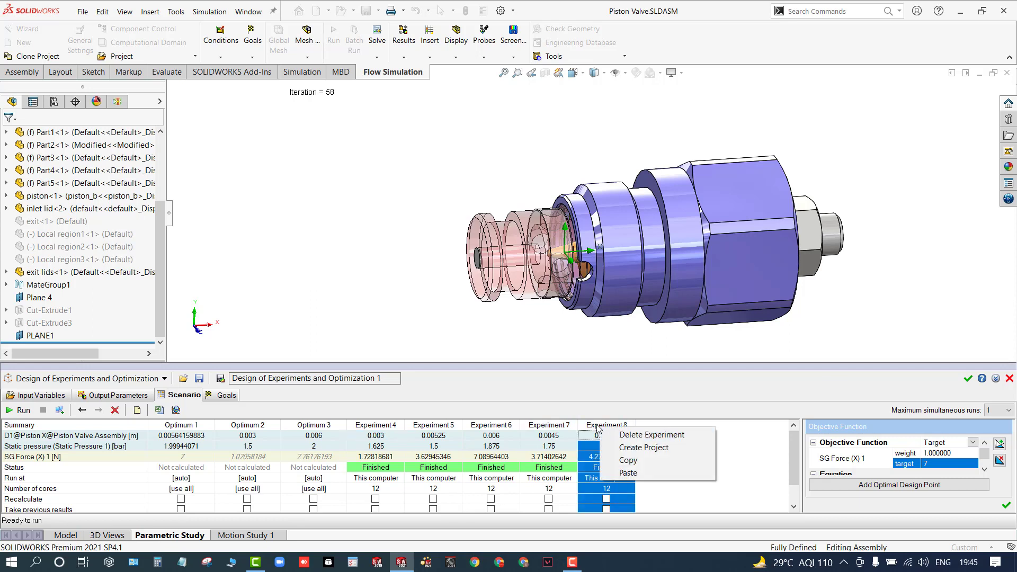
pyautogui.click(638, 449)
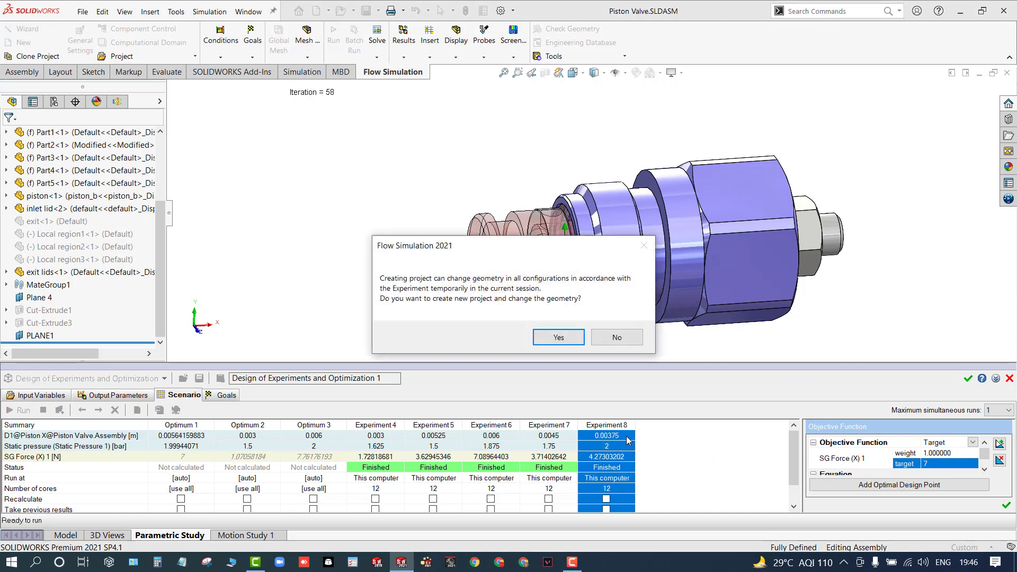
pyautogui.click(546, 335)
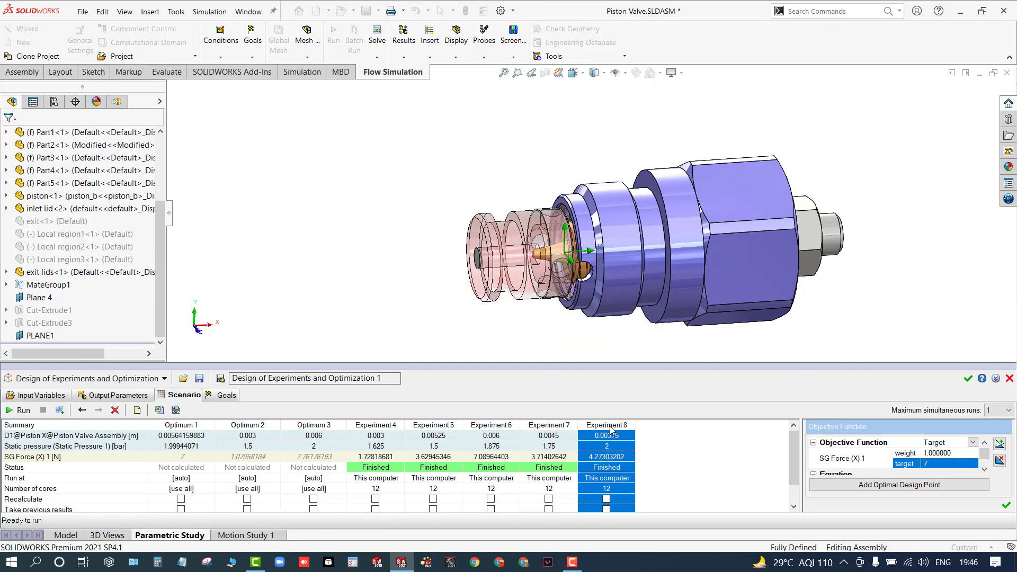
# Check the new configuration and the Experiment 8 project in the project list, and close the parametric study with its settings accepted.
pyautogui.click(55, 104)
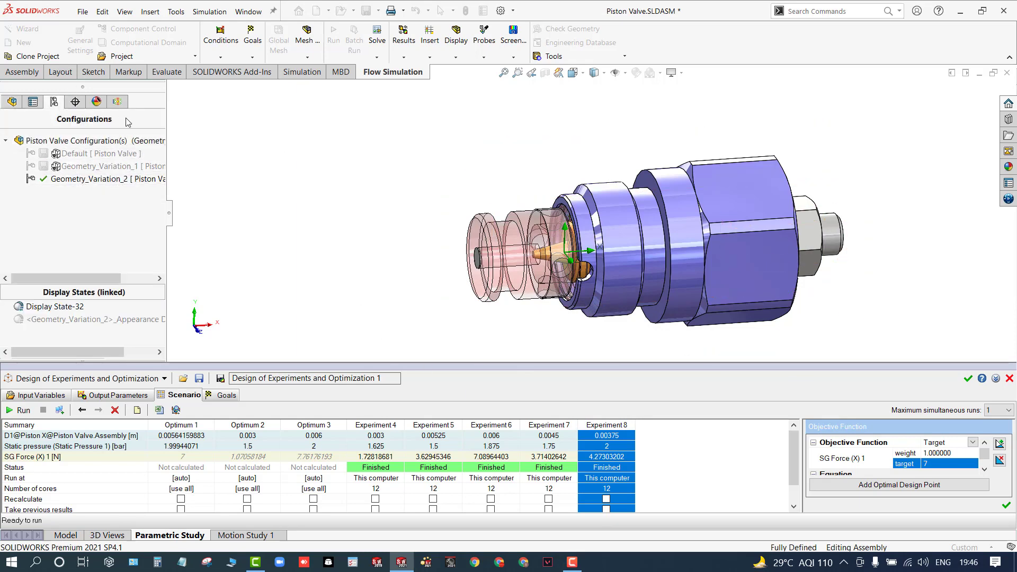
pyautogui.click(117, 101)
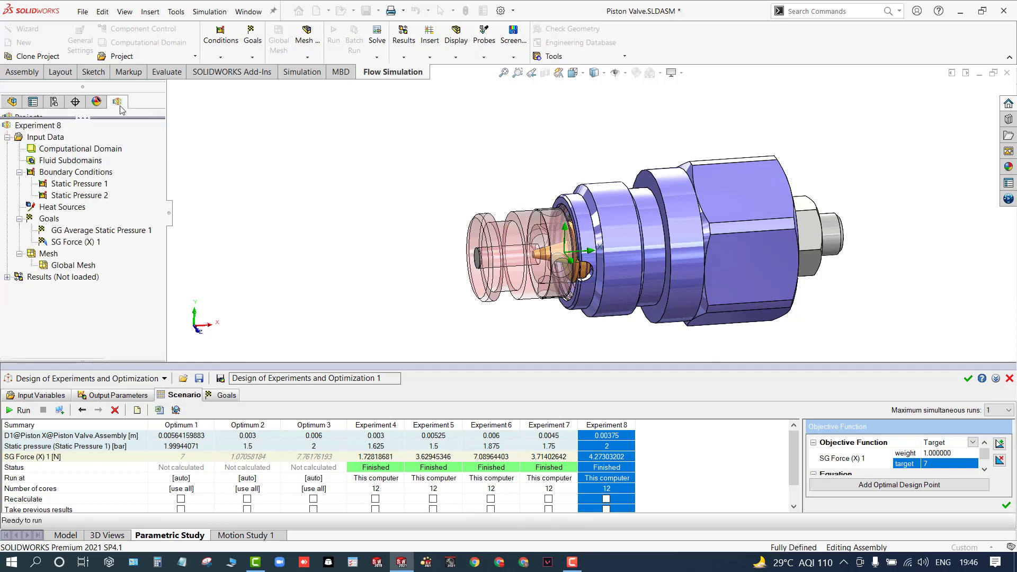
pyautogui.moveTo(116, 117); pyautogui.dragTo(116, 197)
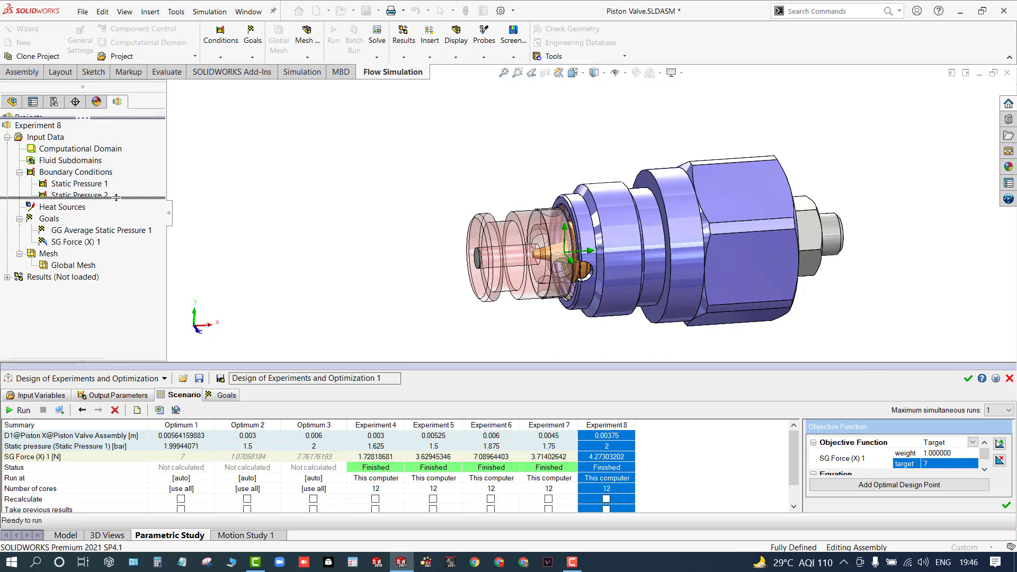
pyautogui.scroll(-1, 80, 167)
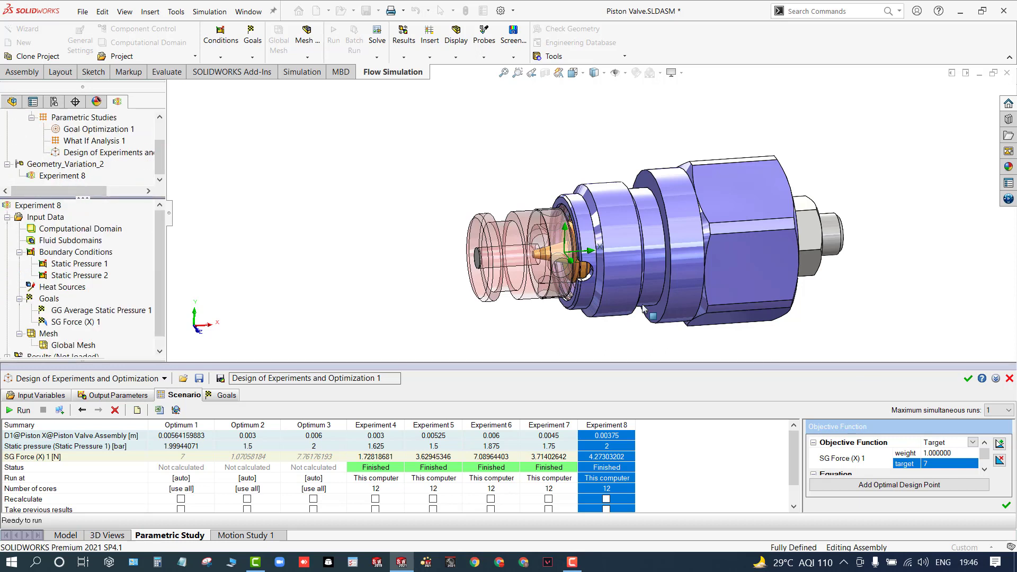
pyautogui.click(969, 379)
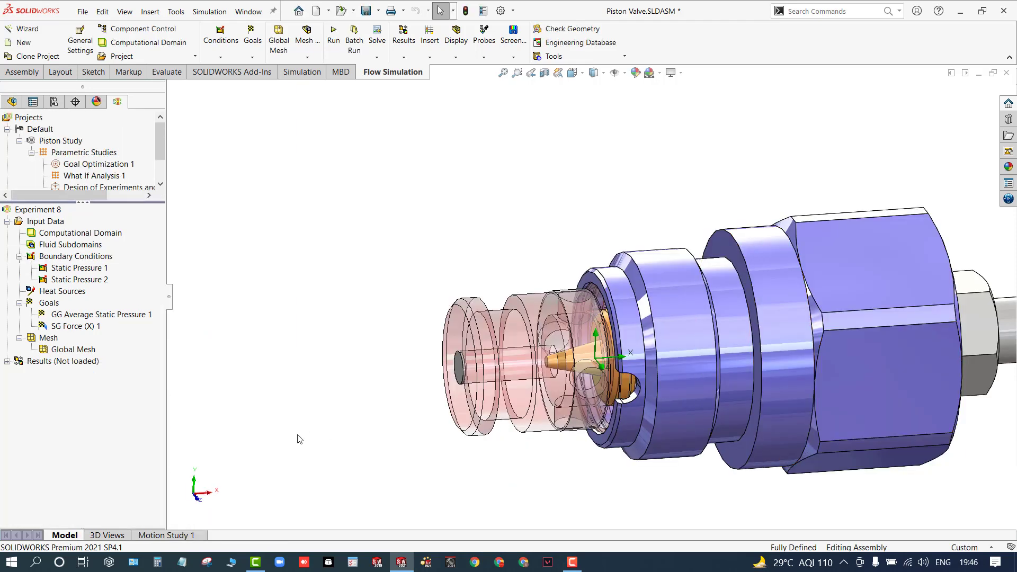
# Load the calculation results of the Experiment 8 project.
pyautogui.click(8, 362)
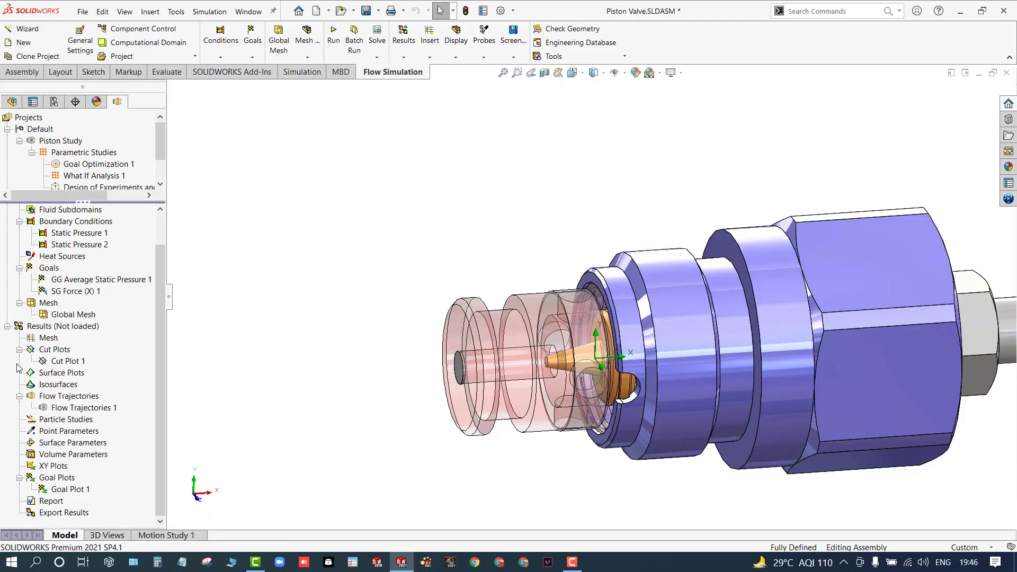
pyautogui.rightClick(45, 332)
pyautogui.click(66, 336)
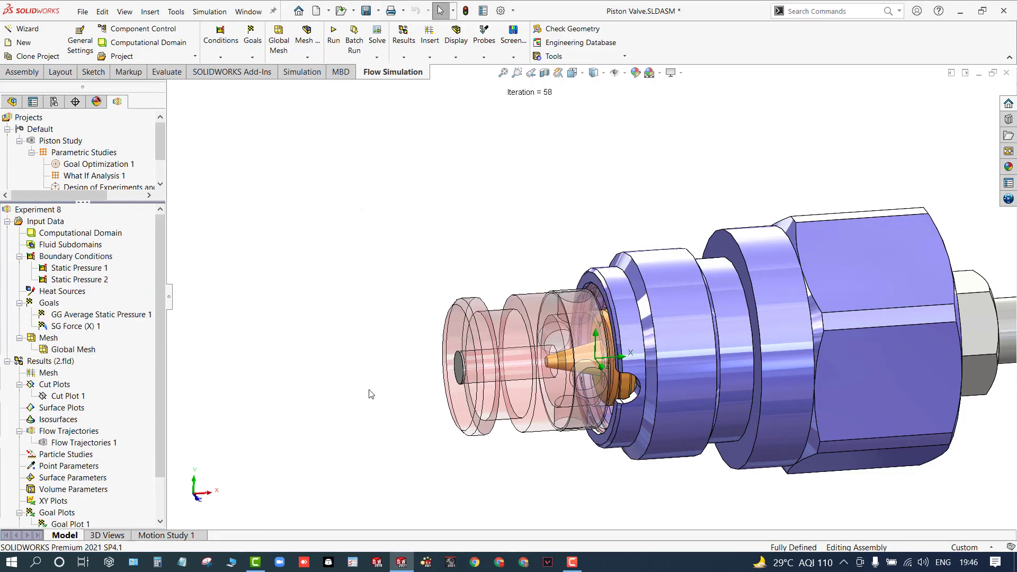
# Show Flow Trajectories 1 on the Experiment 8 model and play its animation.
pyautogui.moveTo(350, 390); pyautogui.dragTo(329, 427, button='middle')
pyautogui.rightClick(79, 443)
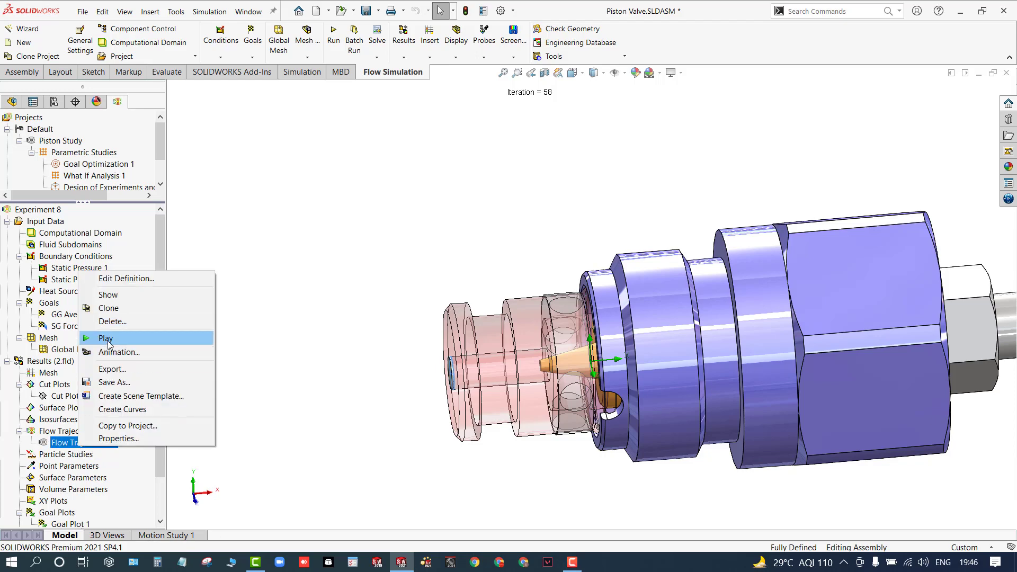
pyautogui.click(109, 295)
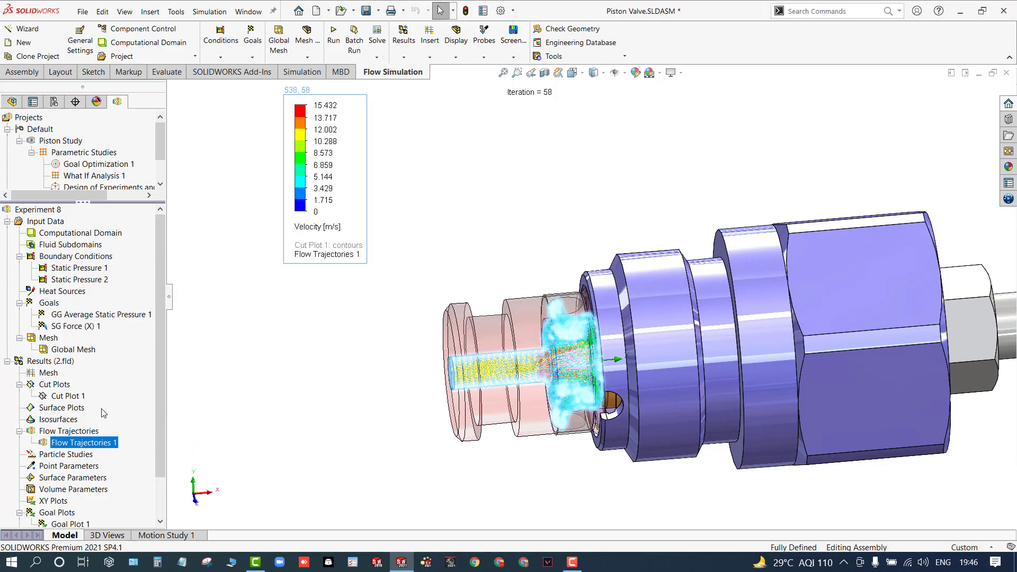
pyautogui.rightClick(80, 444)
pyautogui.click(105, 341)
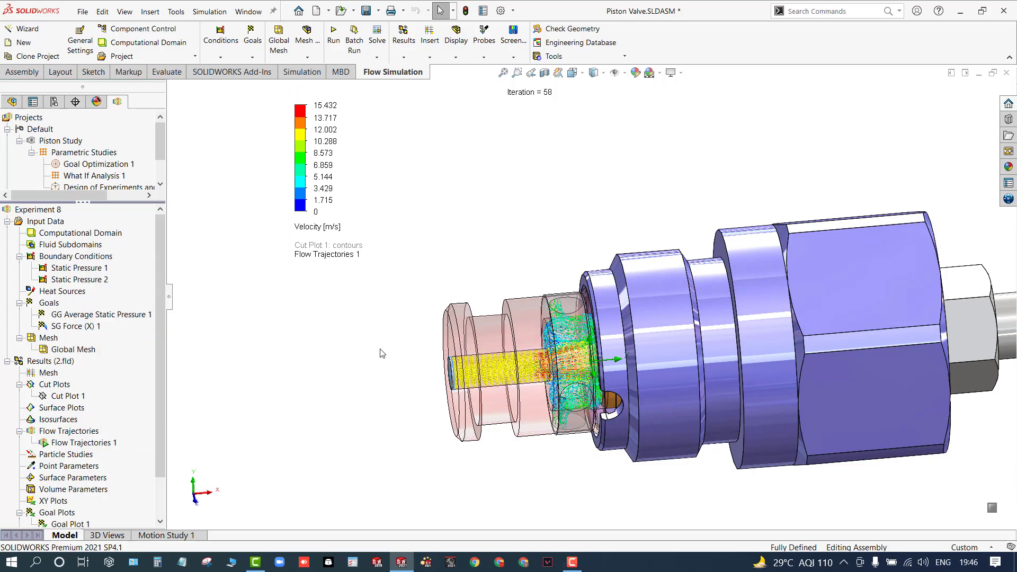
pyautogui.moveTo(382, 353); pyautogui.dragTo(387, 392, button='middle')
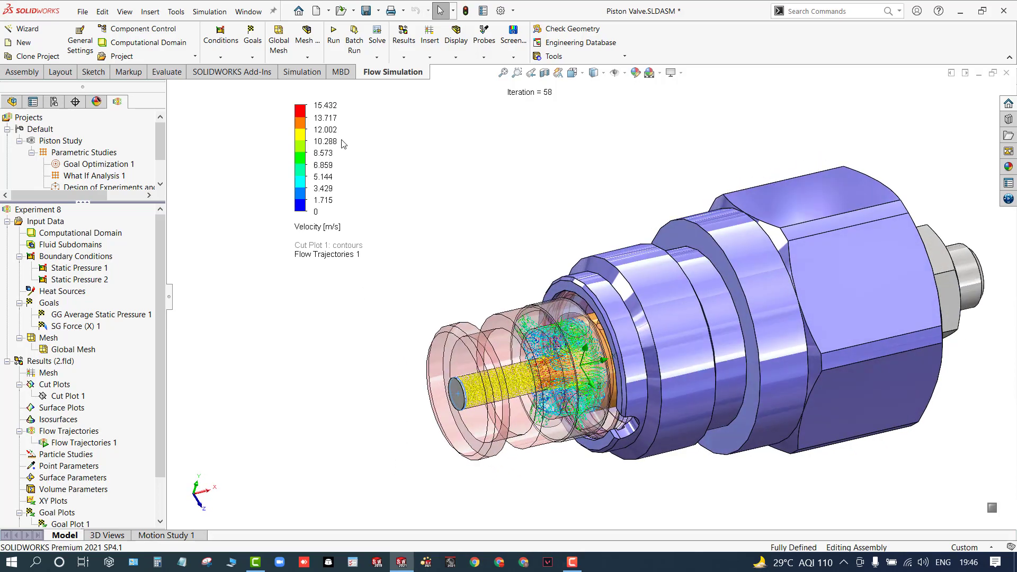
pyautogui.scroll(-2, 477, 265)
# Activate the Piston Study project of the Default configuration.
pyautogui.scroll(-1, 63, 177)
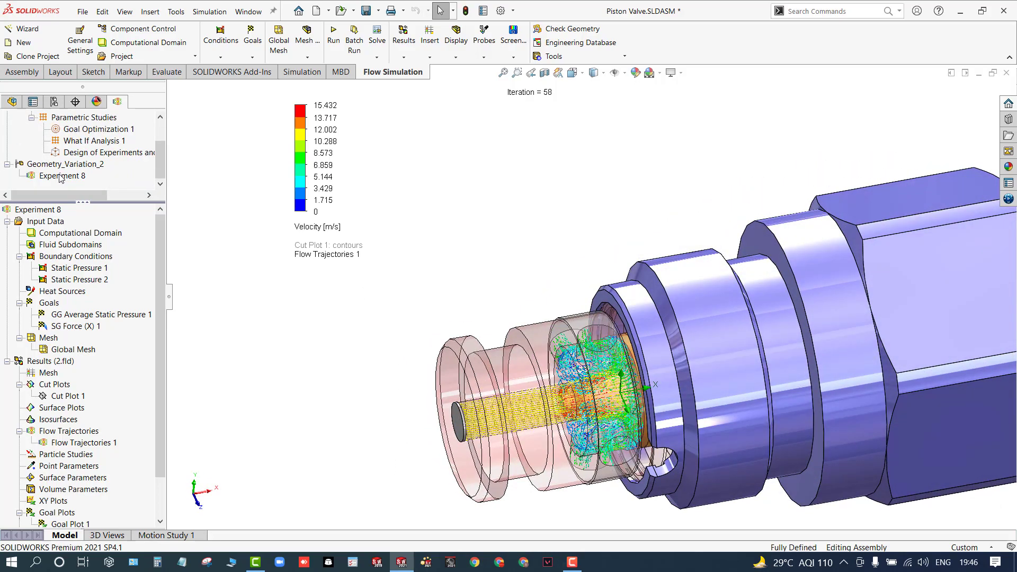
pyautogui.scroll(1, 61, 178)
pyautogui.click(60, 141)
pyautogui.rightClick(56, 140)
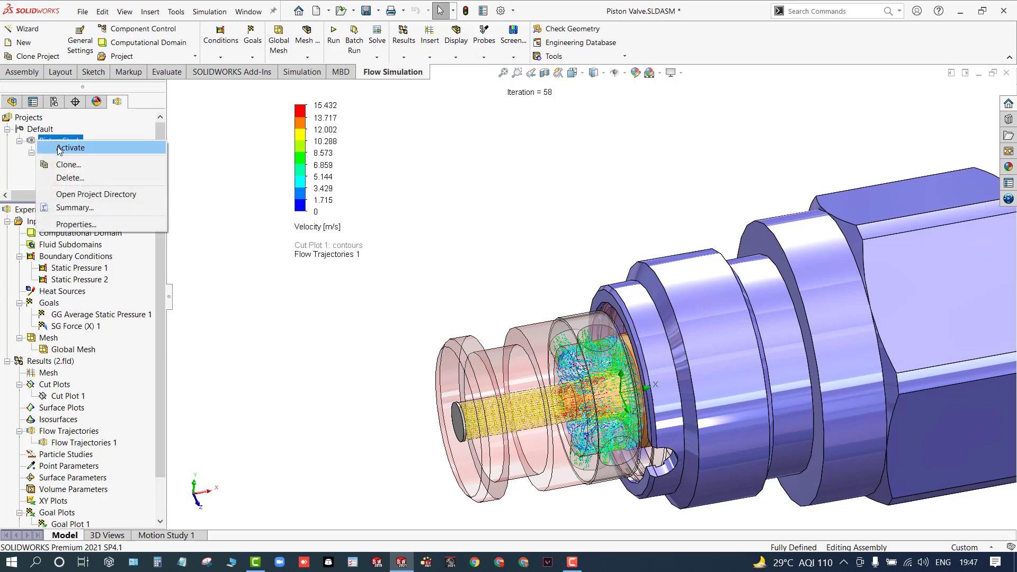
pyautogui.click(71, 148)
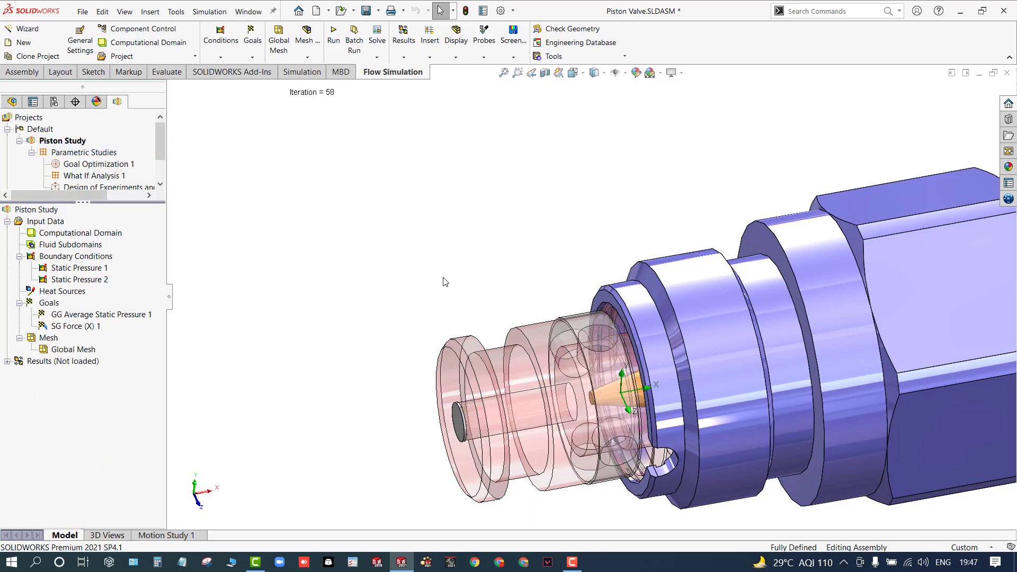
pyautogui.scroll(3, 421, 300)
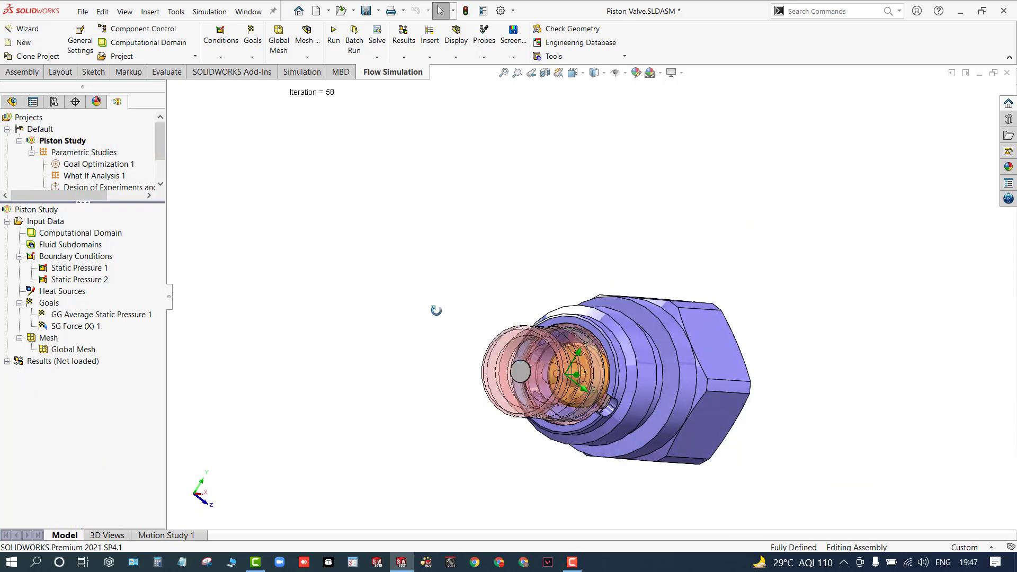
# Load the calculation results of the Piston Study project and expand them to list the result plots.
pyautogui.moveTo(431, 306); pyautogui.dragTo(566, 386, button='middle')
pyautogui.scroll(-3, 566, 385)
pyautogui.scroll(-2, 566, 385)
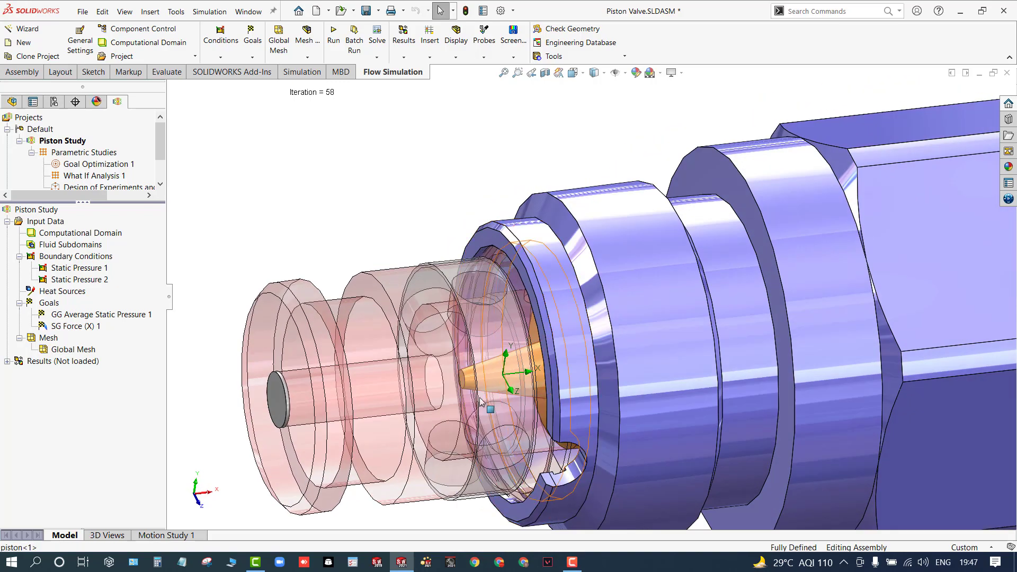
pyautogui.rightClick(49, 365)
pyautogui.click(50, 370)
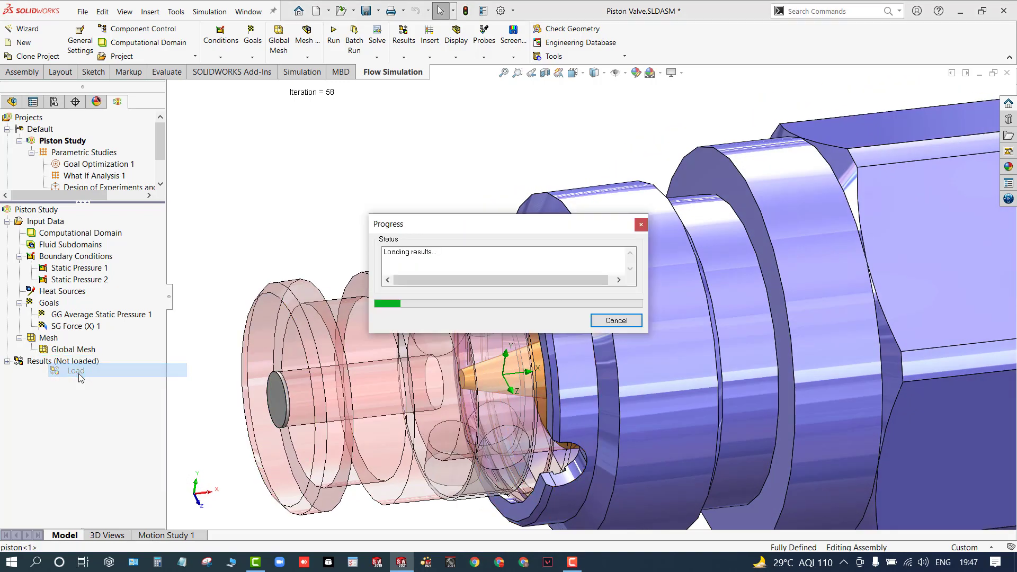
pyautogui.click(8, 362)
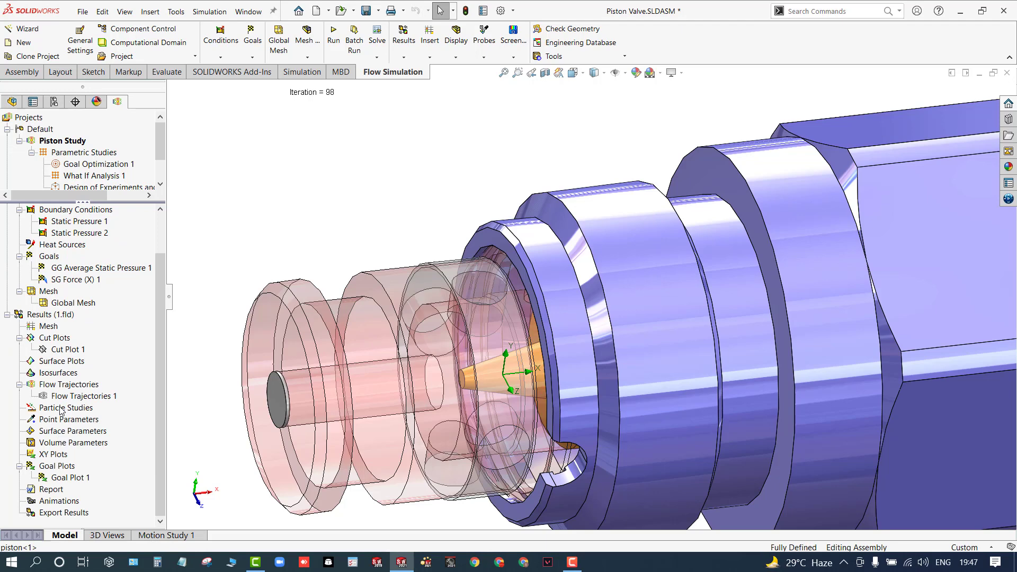
# Show Flow Trajectories 1 on the Piston Study model and move the velocity legend down, away from the iteration label.
pyautogui.rightClick(81, 394)
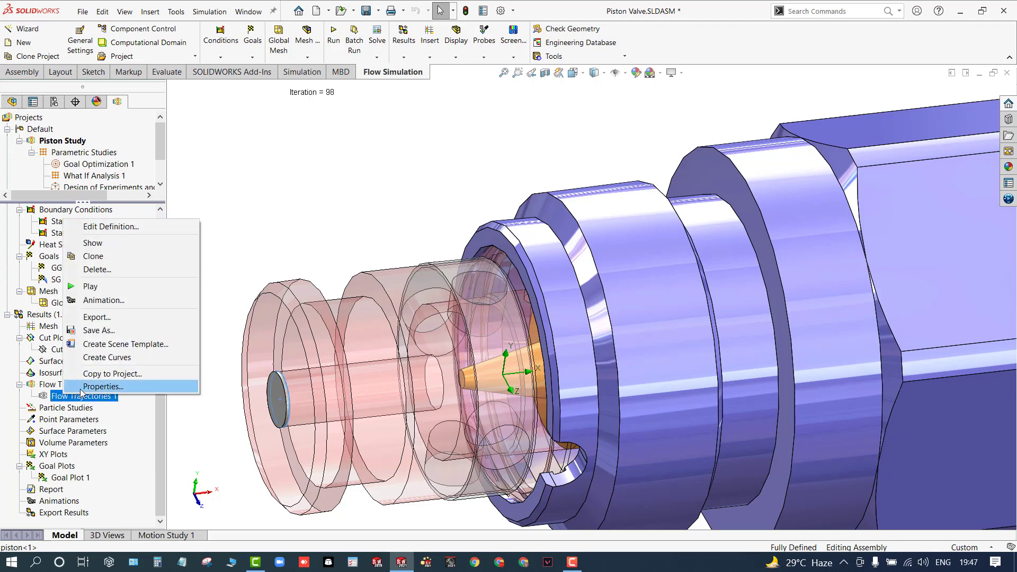
pyautogui.click(92, 243)
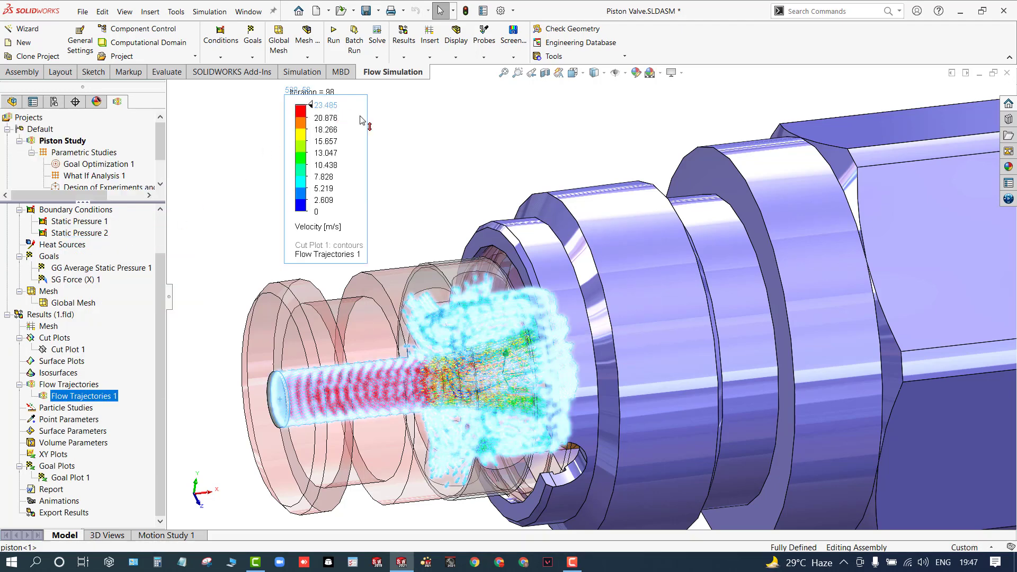
pyautogui.press('f')
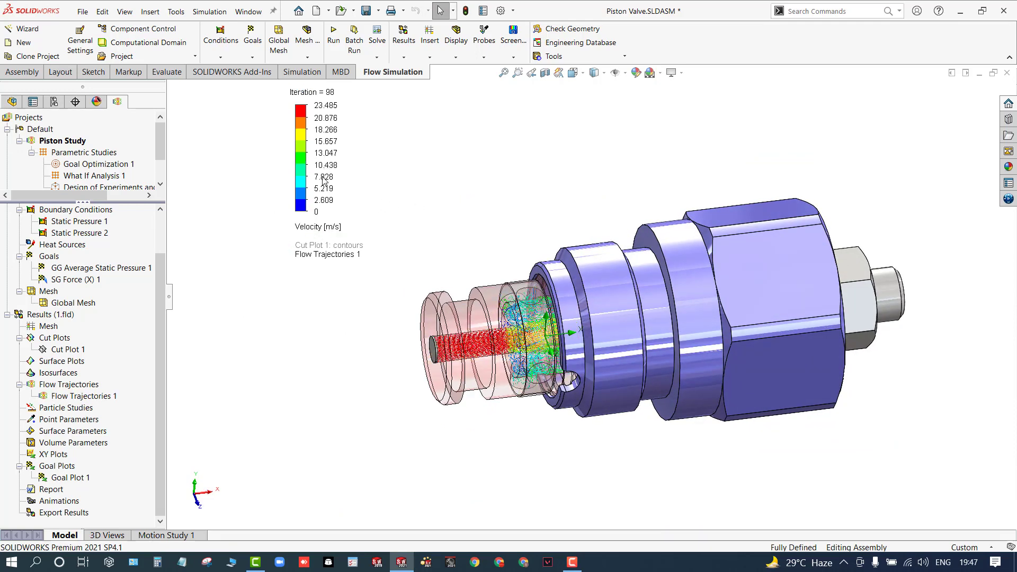
pyautogui.moveTo(324, 180); pyautogui.dragTo(284, 289)
pyautogui.scroll(-2, 453, 228)
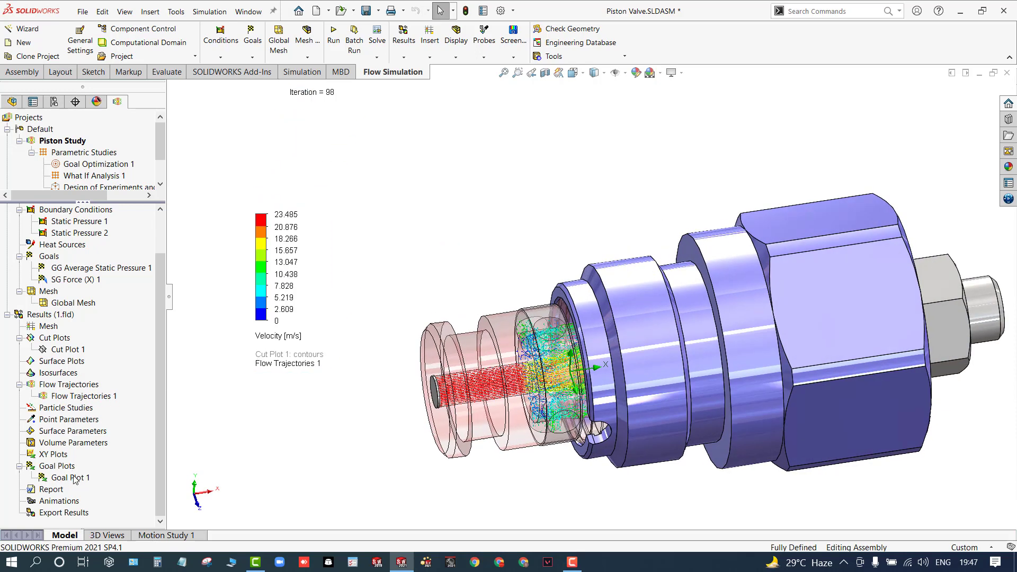
# Play the Flow Trajectories 1 animation and examine the flow through the piston of the original design.
pyautogui.click(63, 394)
pyautogui.rightClick(64, 394)
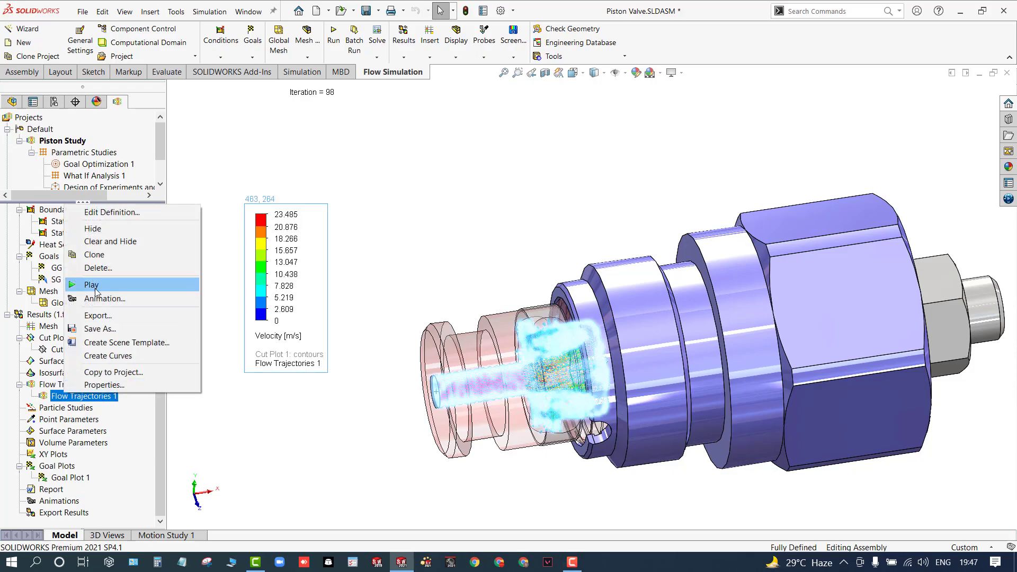
pyautogui.click(295, 438)
pyautogui.scroll(-2, 452, 470)
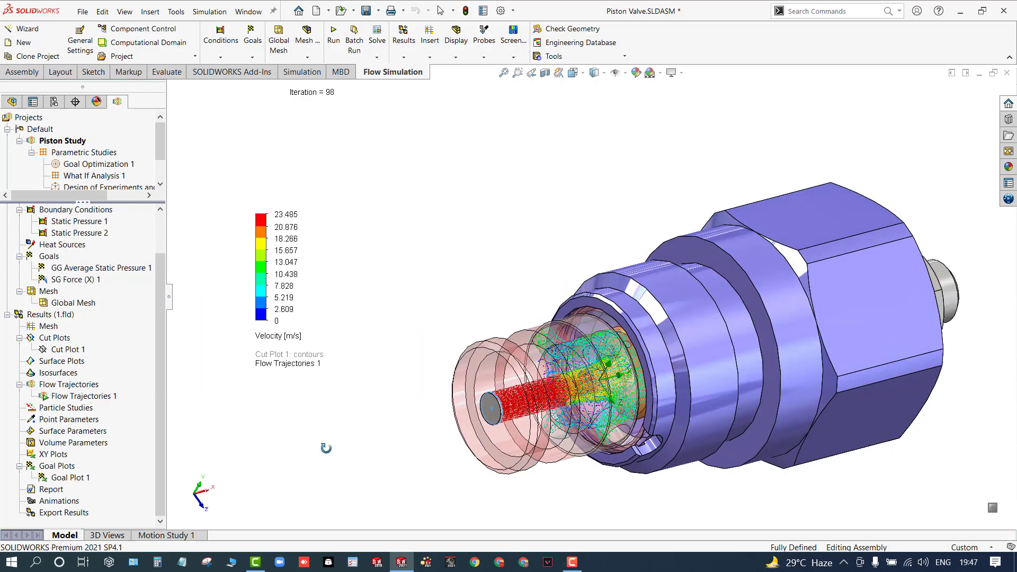